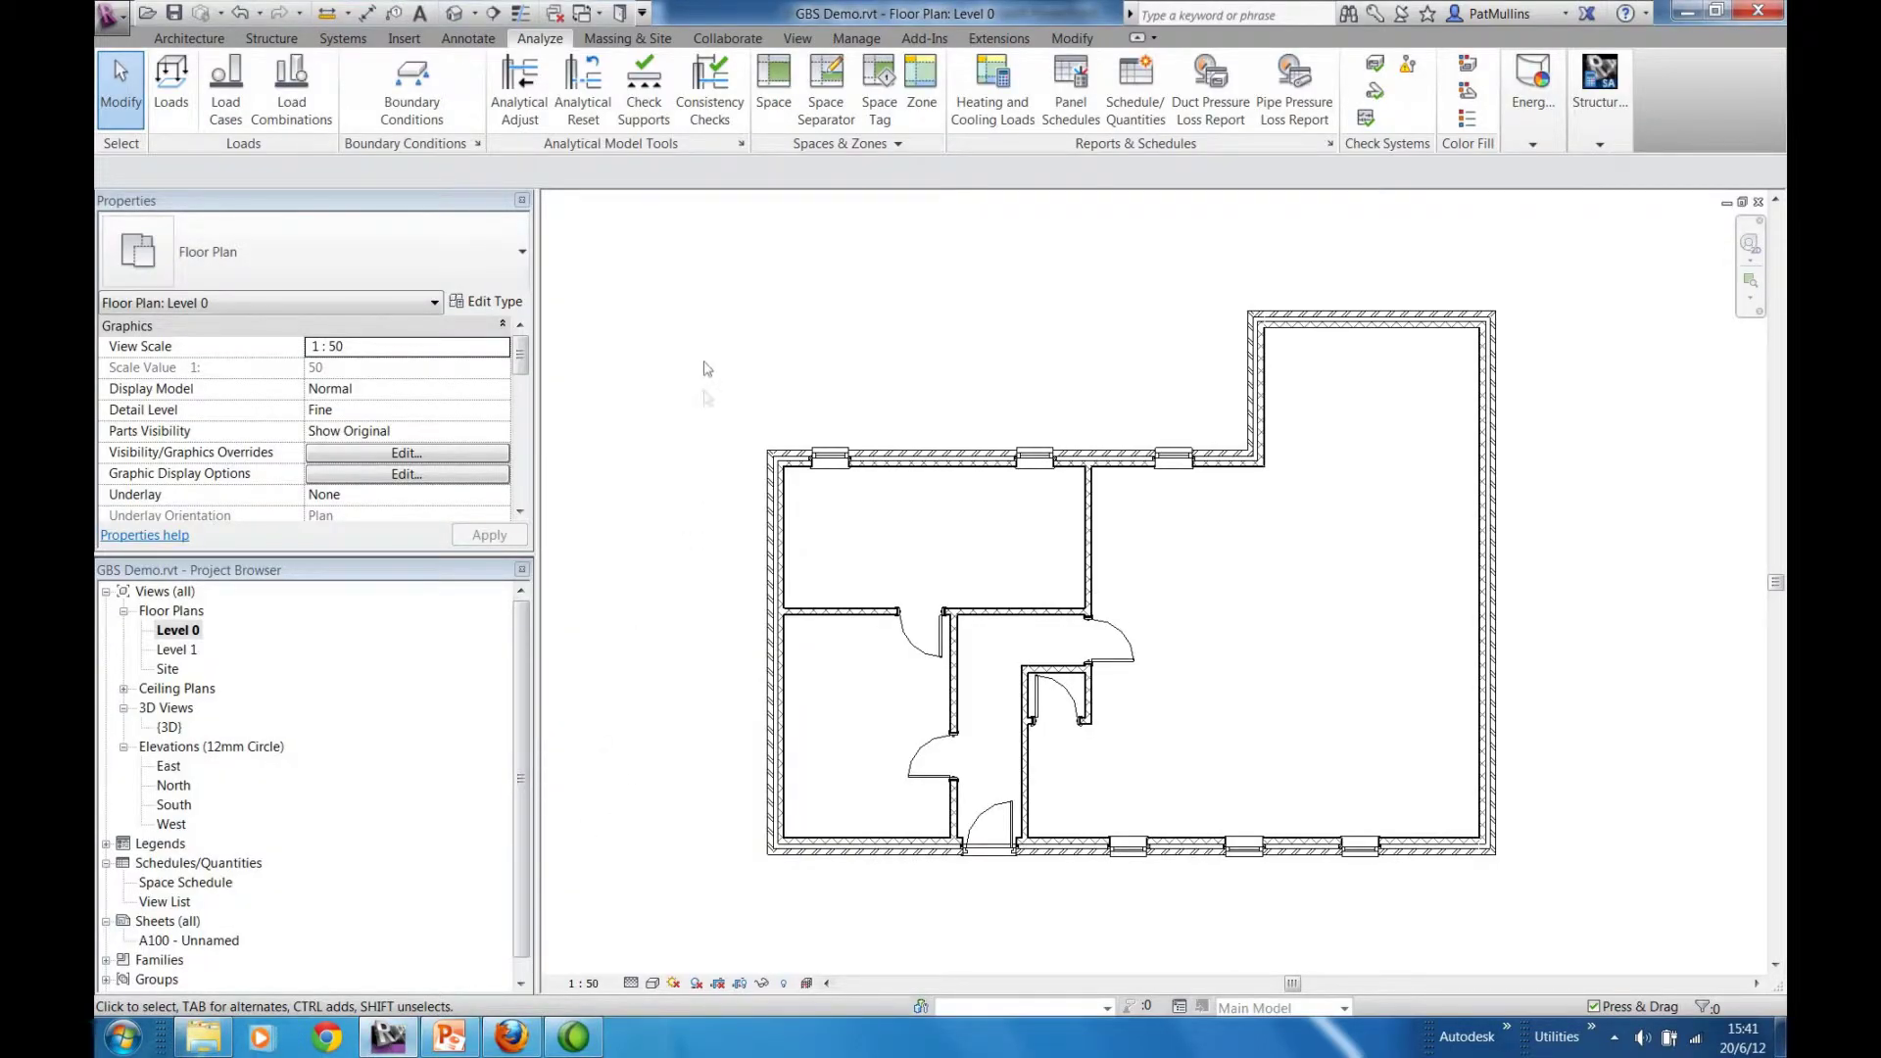
Step: Set Revit's volume computation to Areas and Volumes, then start and cancel the Space tool
left_click(896, 145)
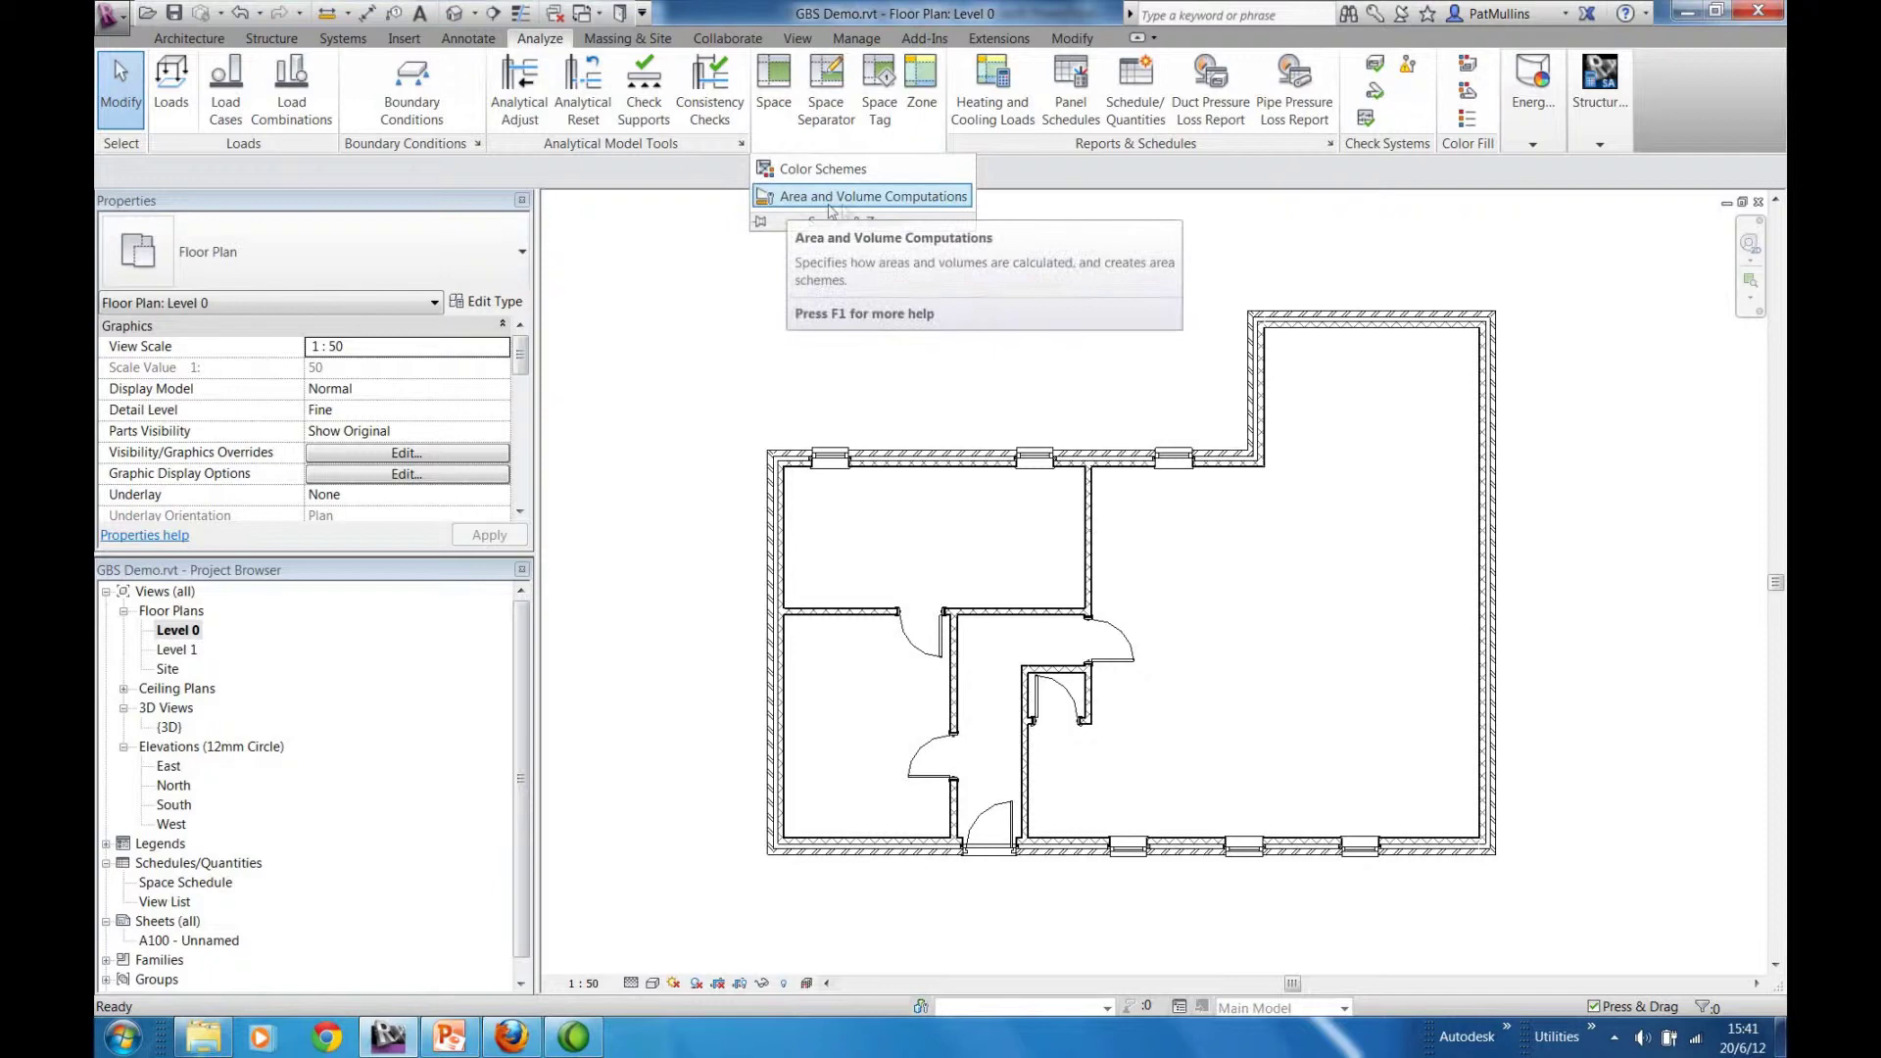
left_click(900, 197)
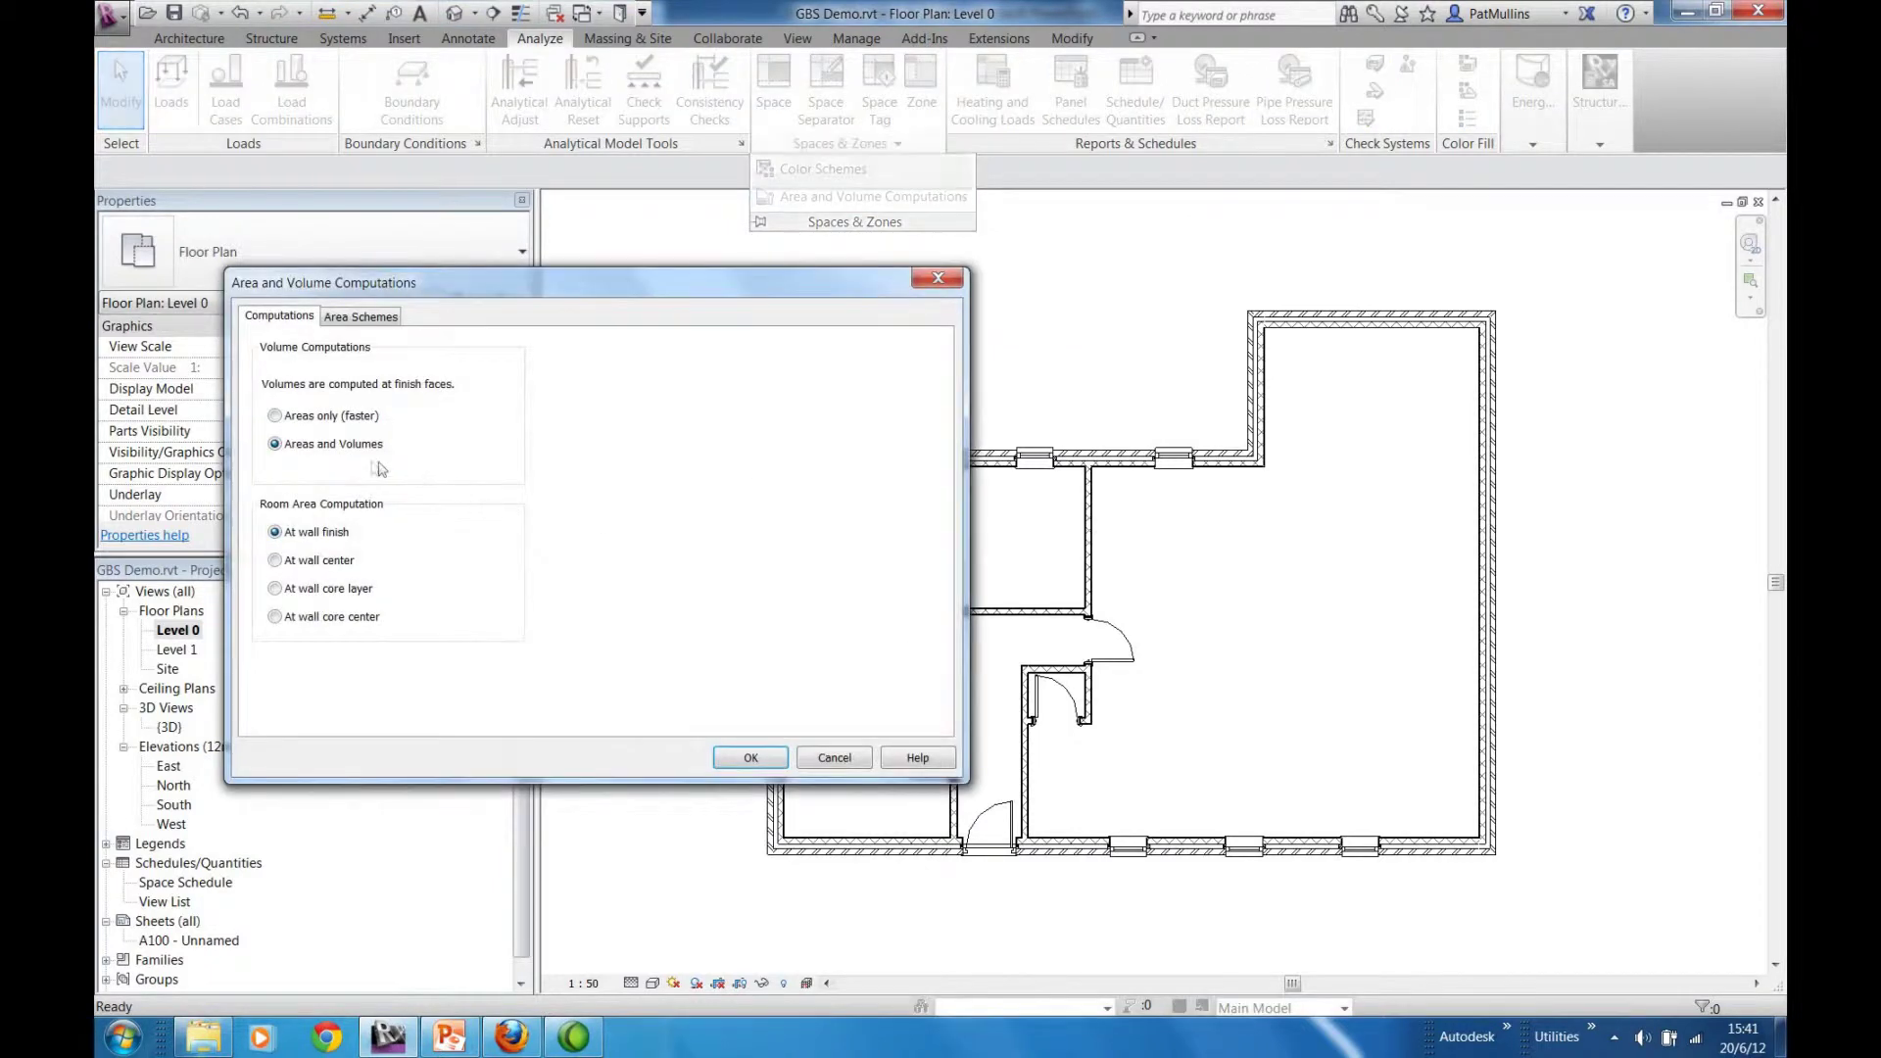
left_click(744, 757)
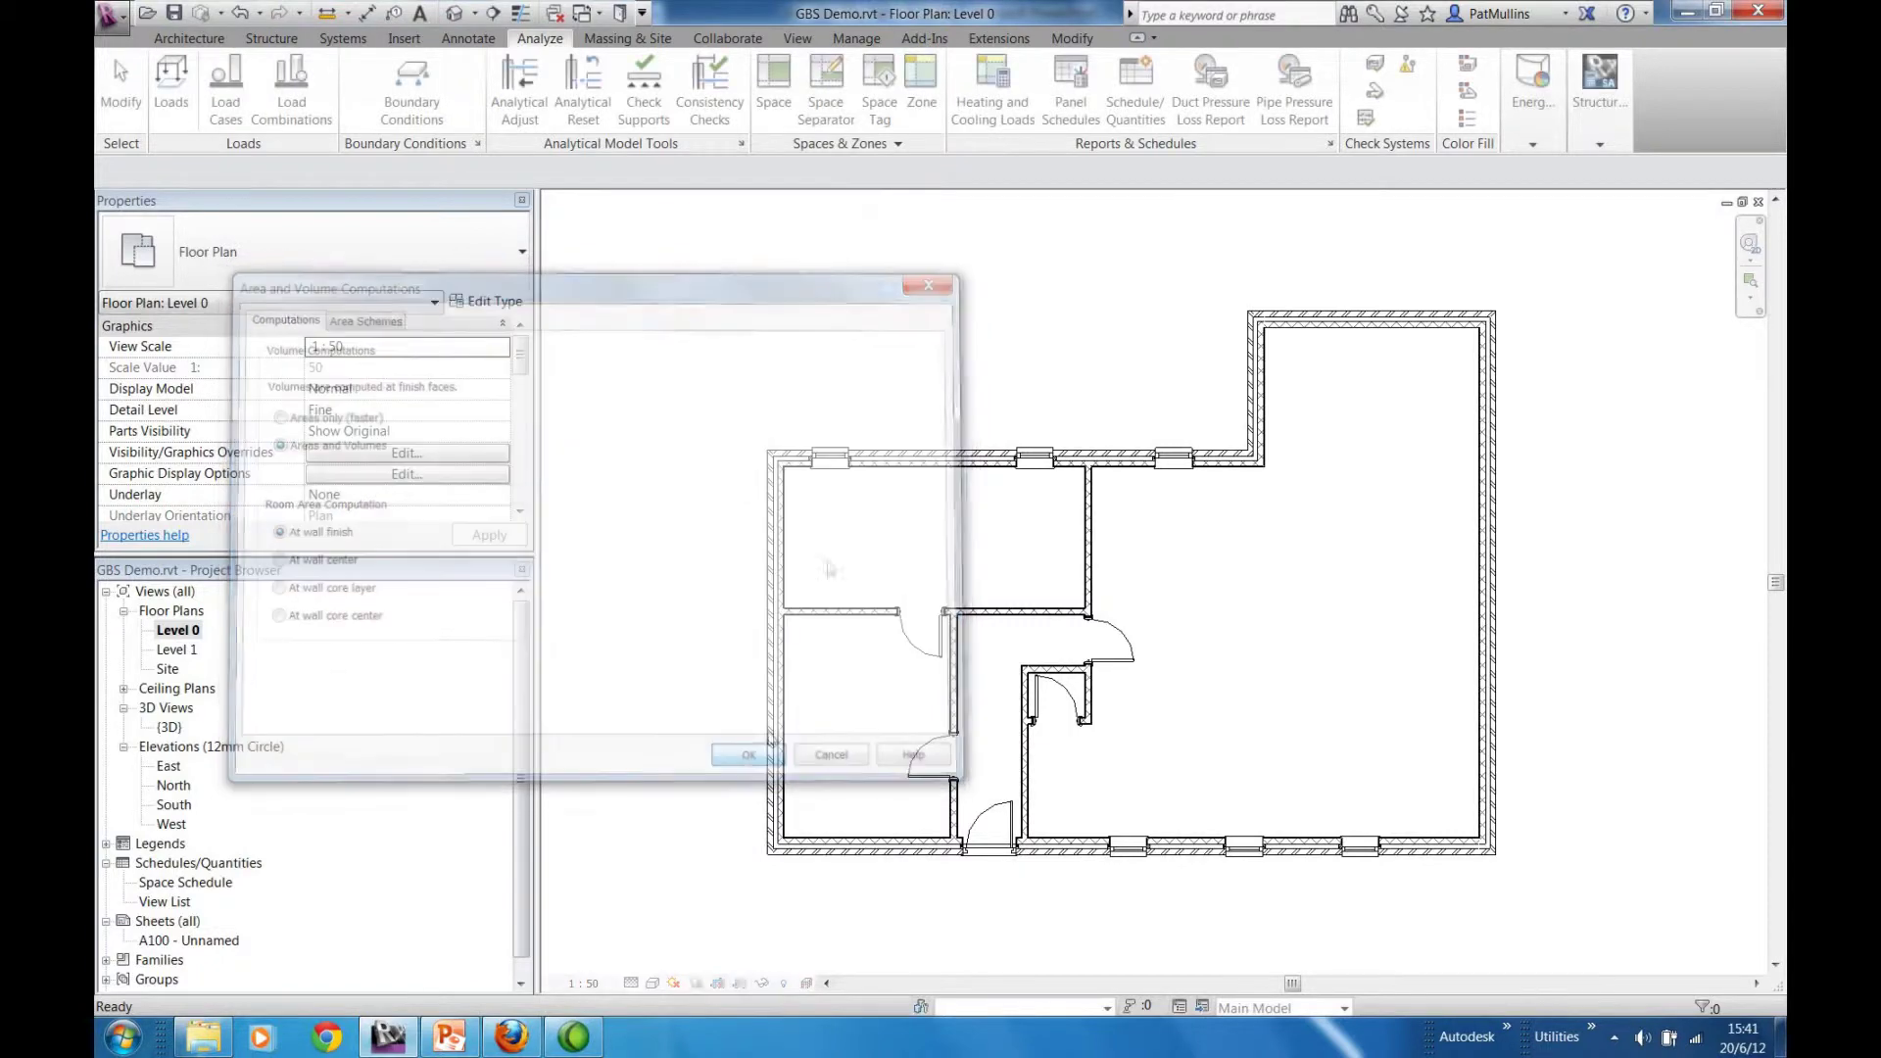
left_click(773, 83)
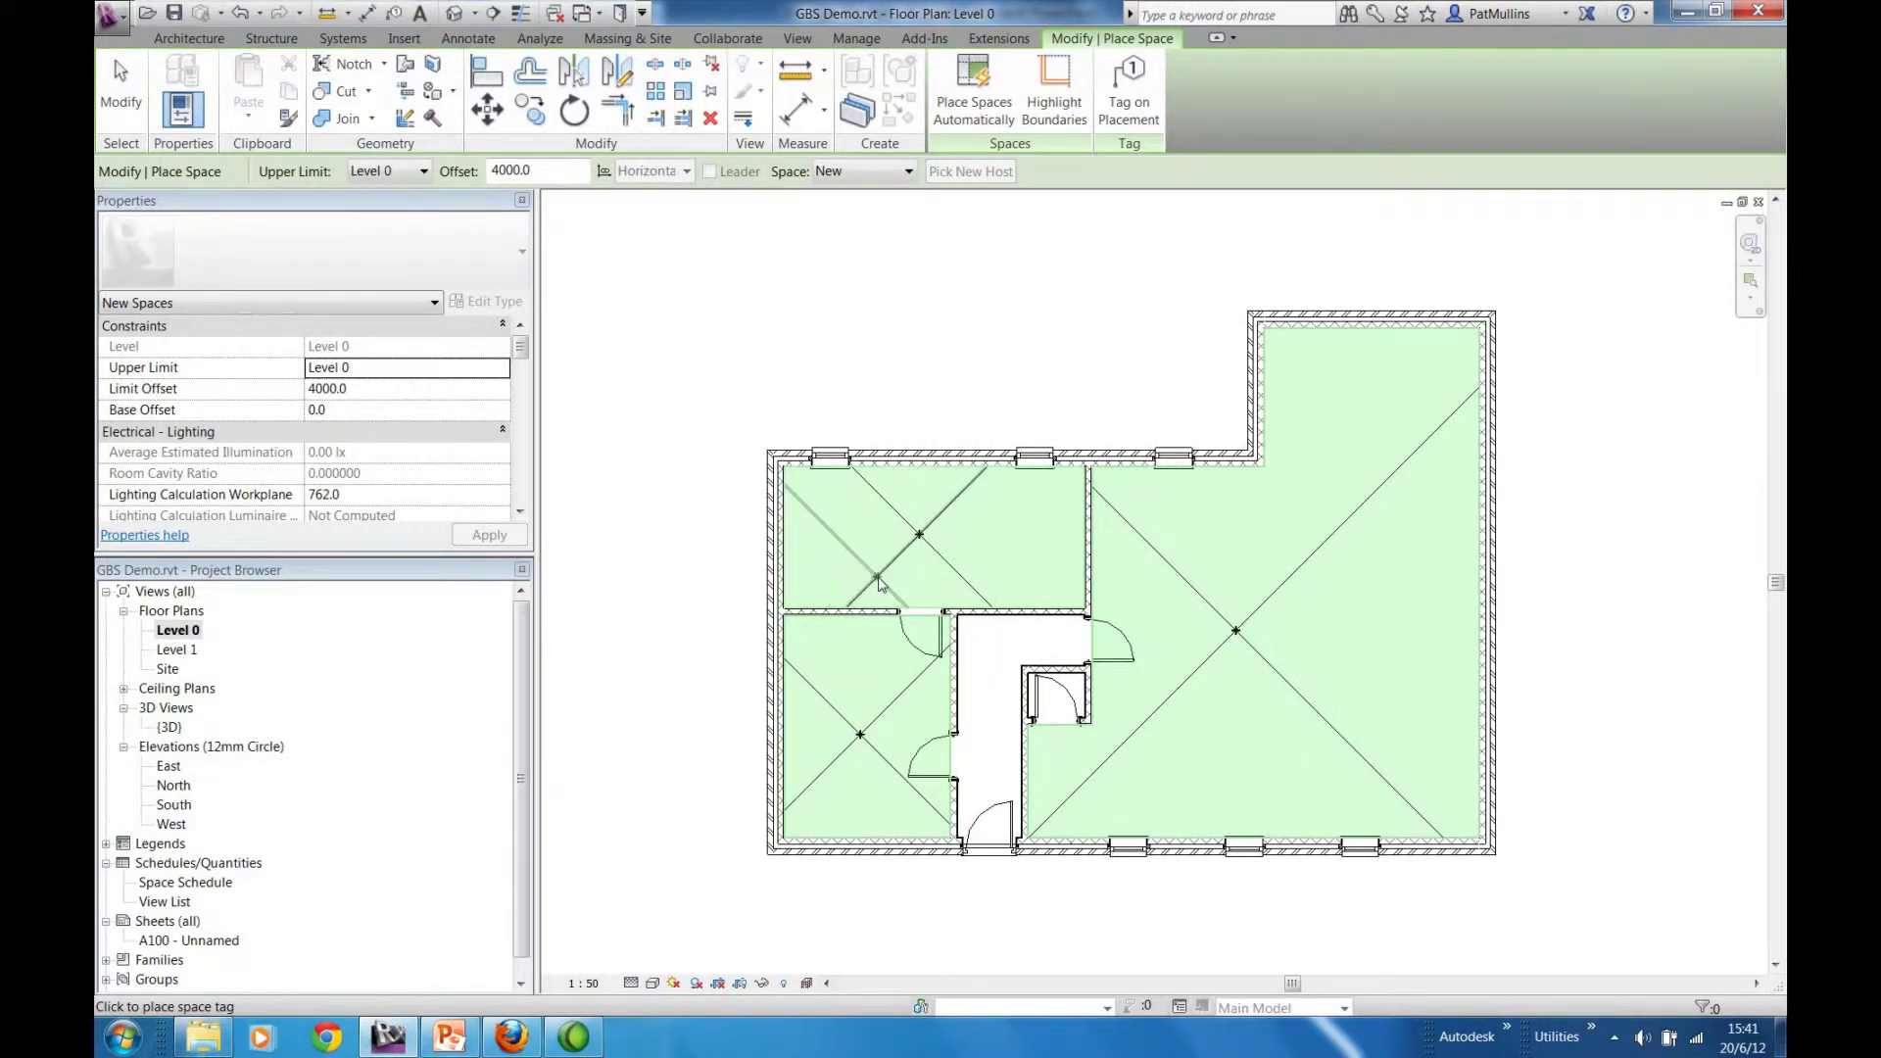
key("Escape")
key("Escape")
Step: Review the gbXML export preview and the 4 Space details under Default, then cancel without exporting
left_click(111, 14)
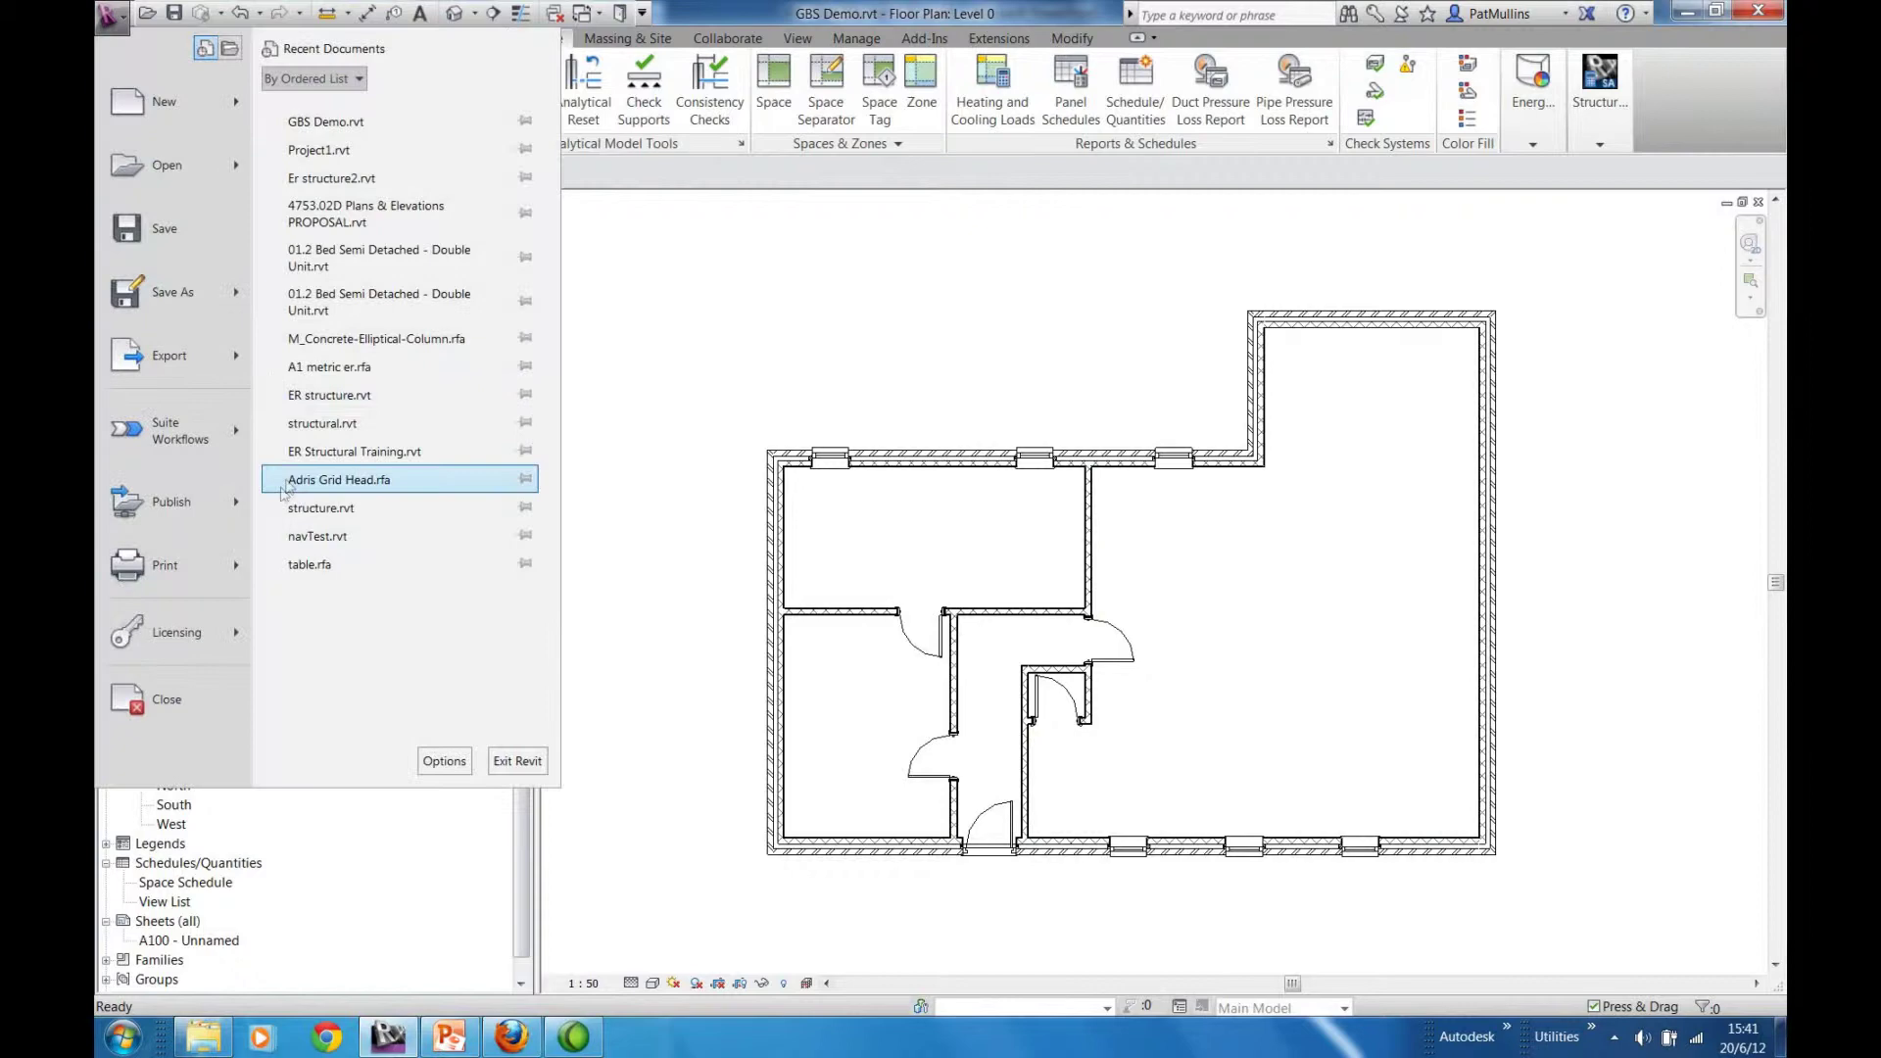
mouse_move(189, 371)
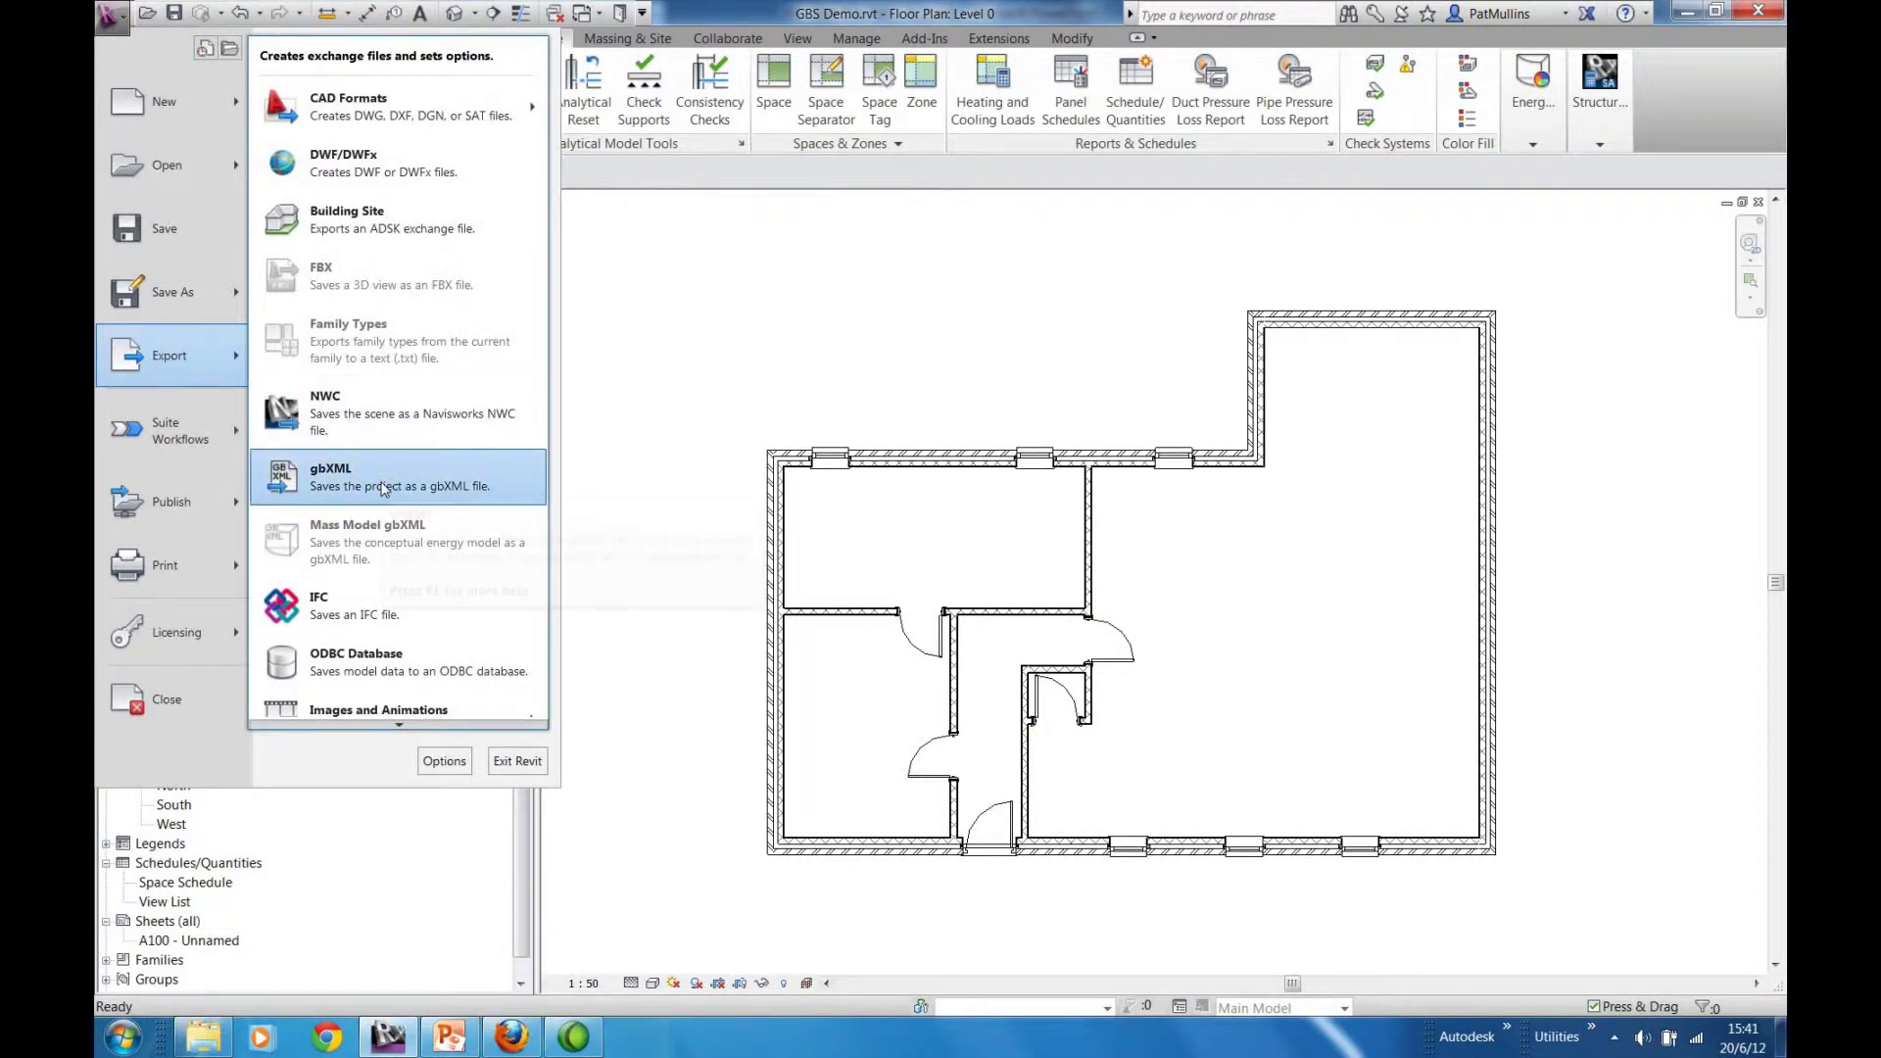
left_click(383, 486)
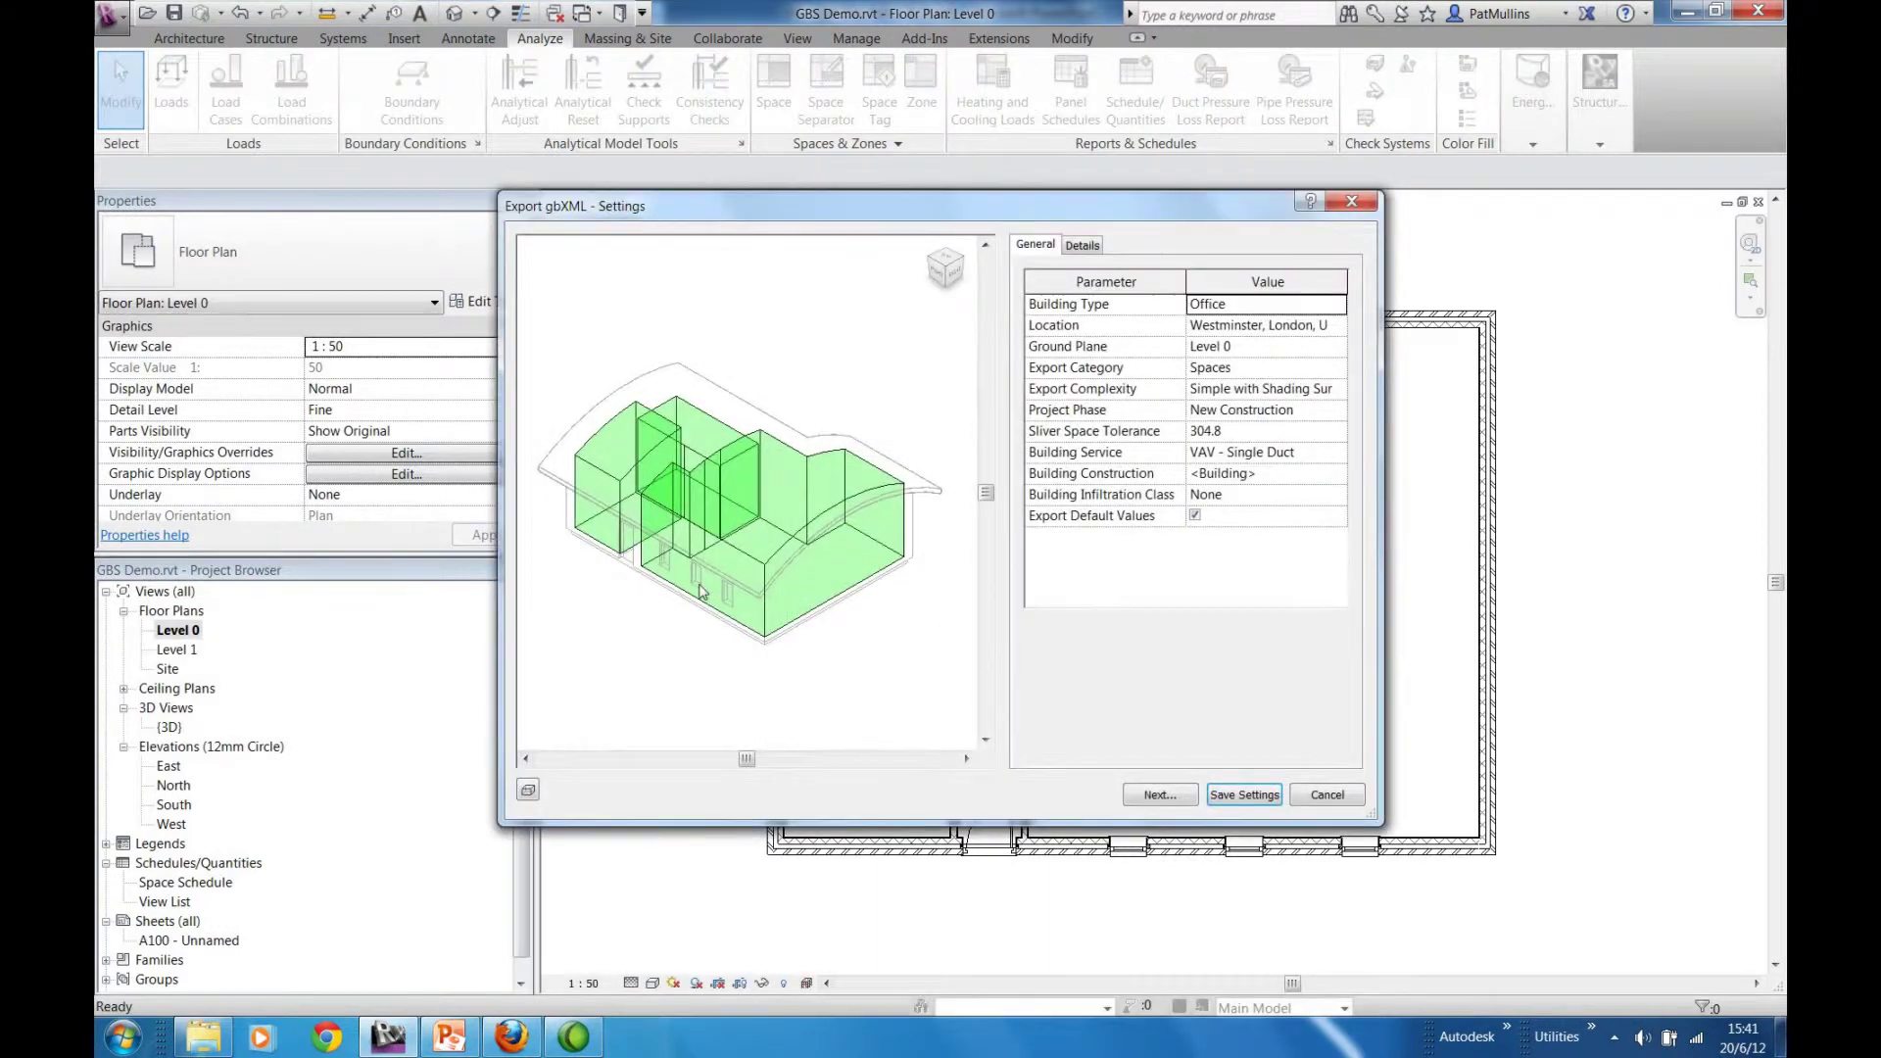
middle_click_drag(898, 669, 838, 711, "shift")
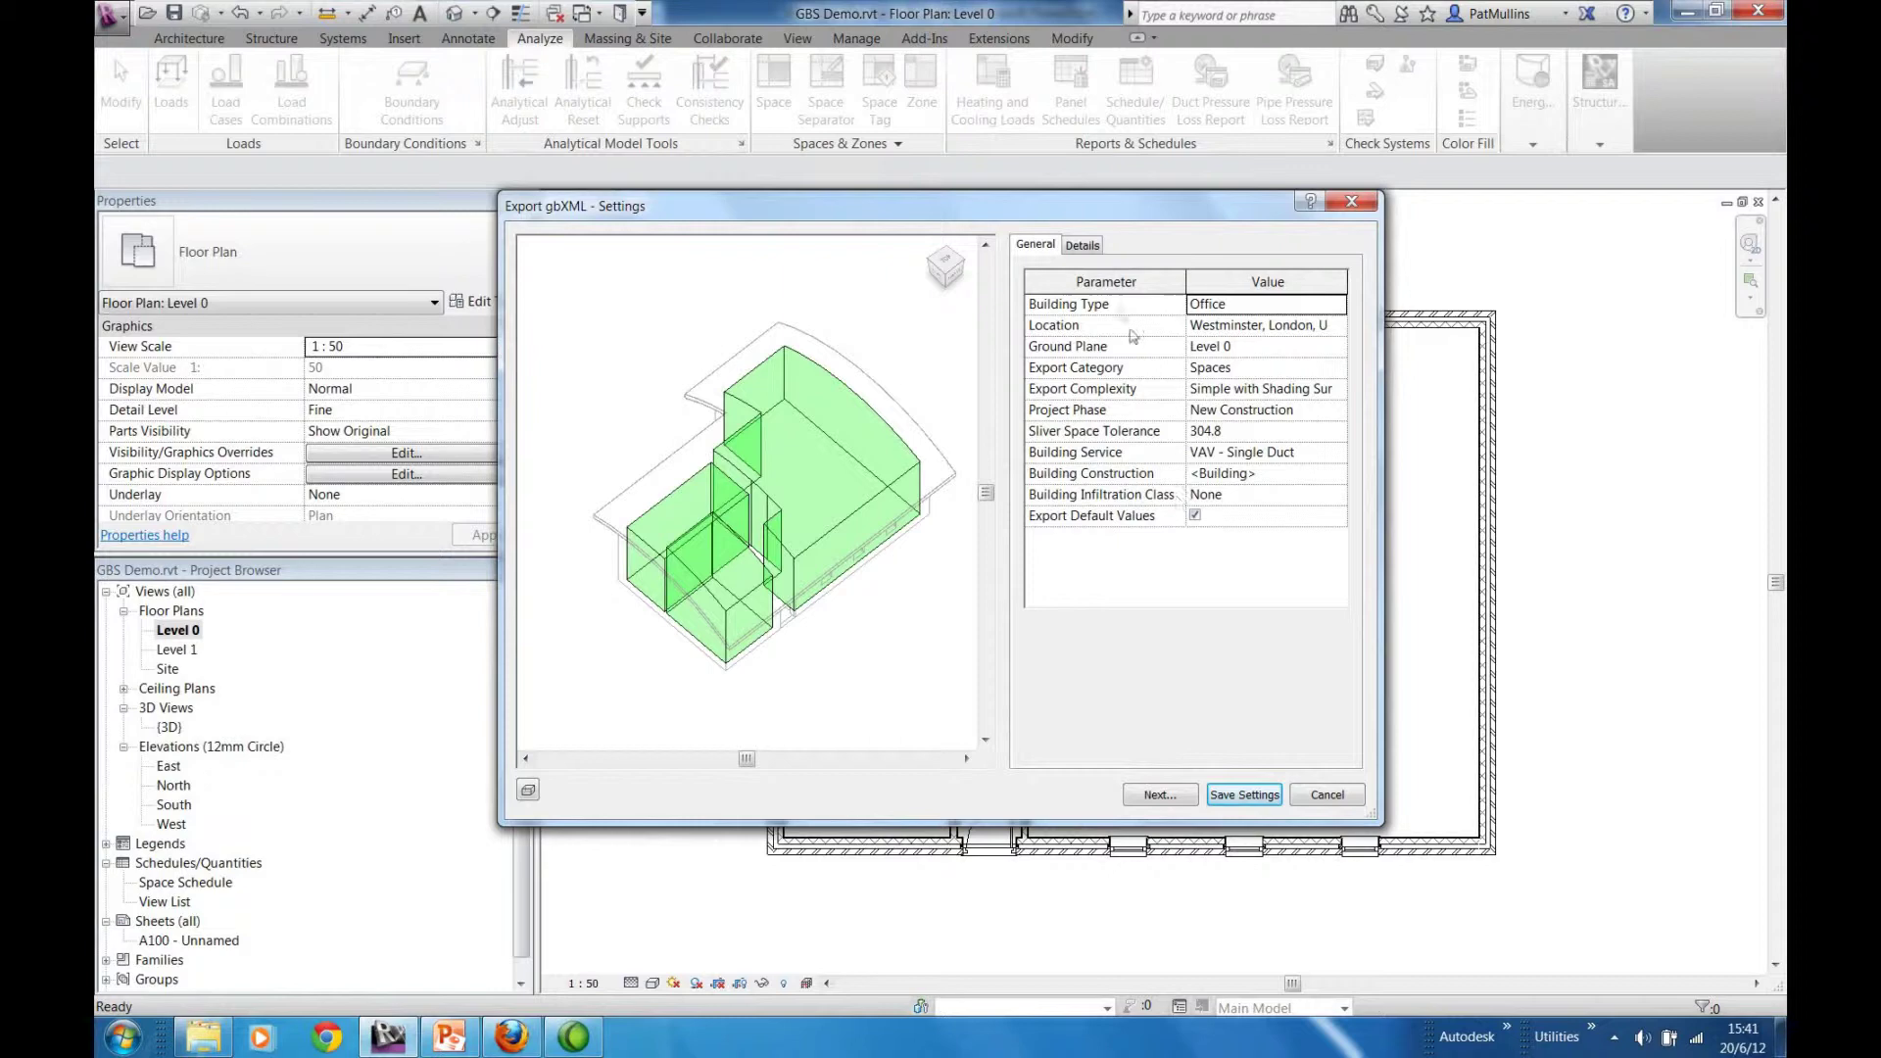
left_click(1084, 245)
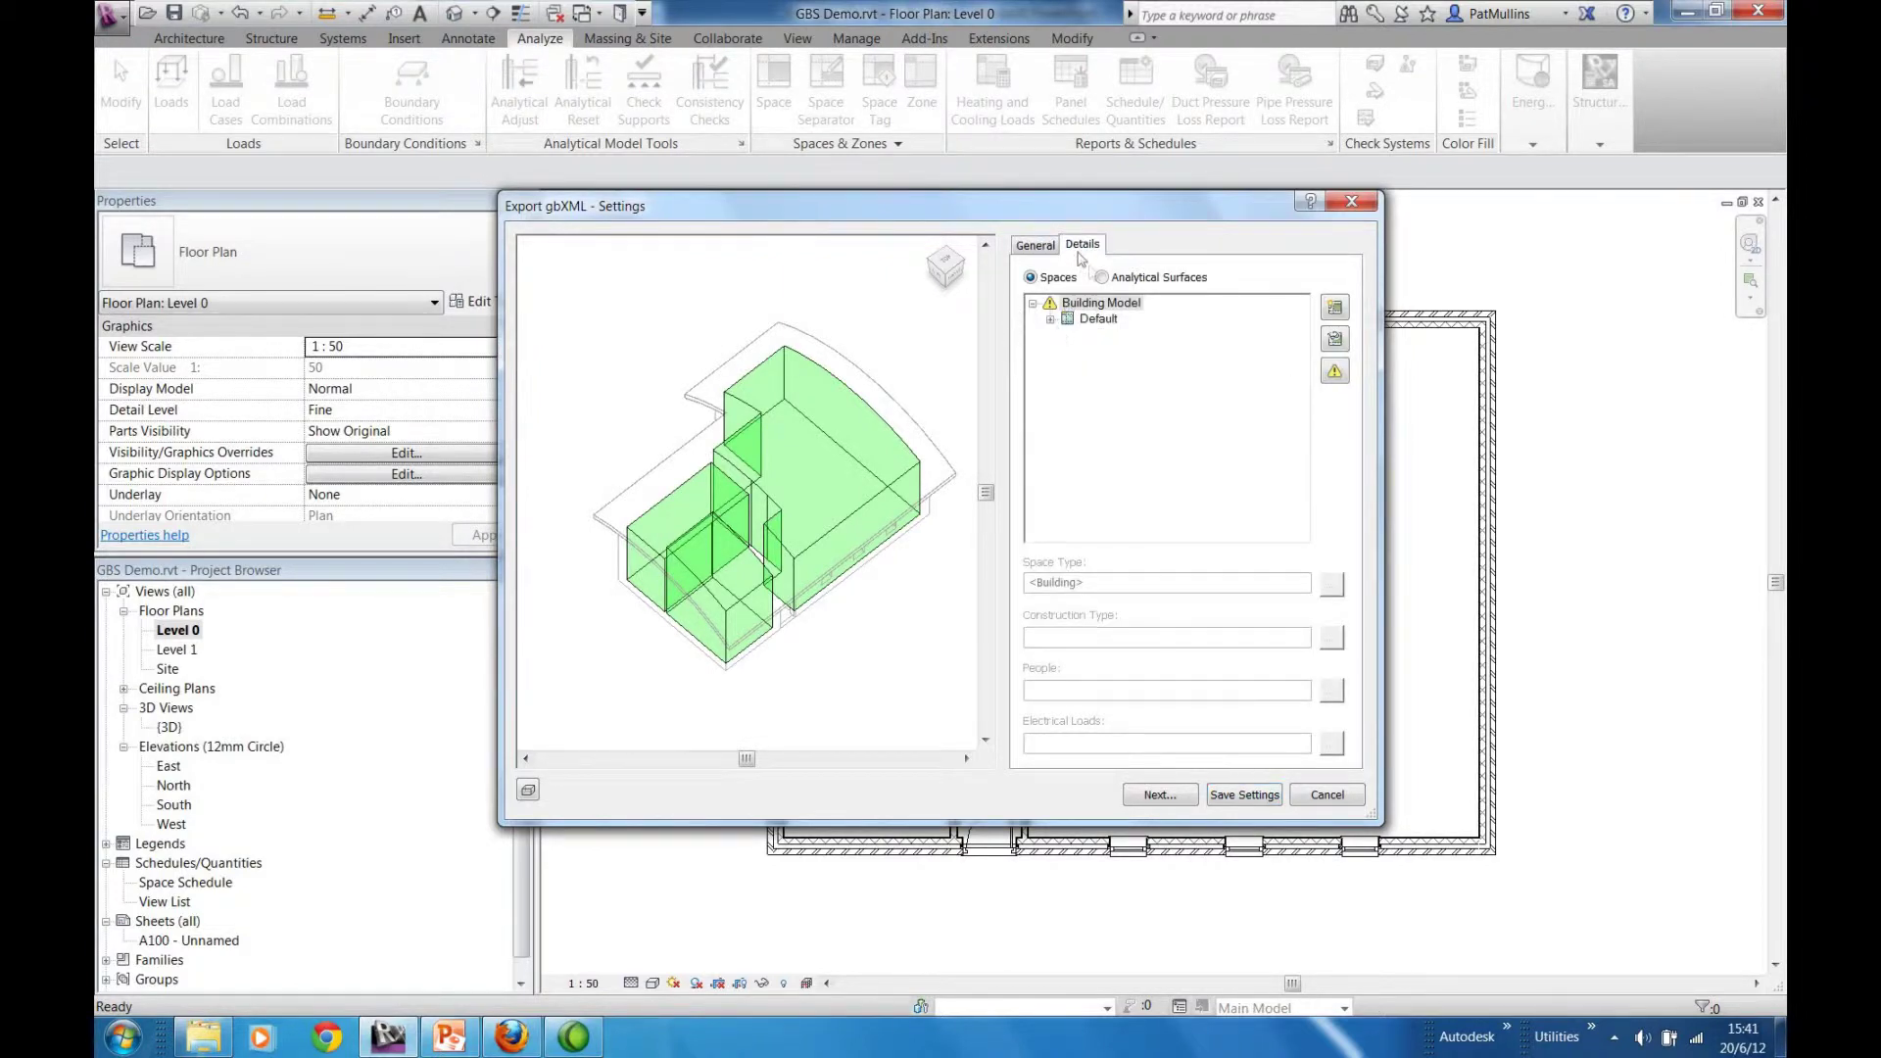
left_click(1049, 318)
left_click(1117, 335)
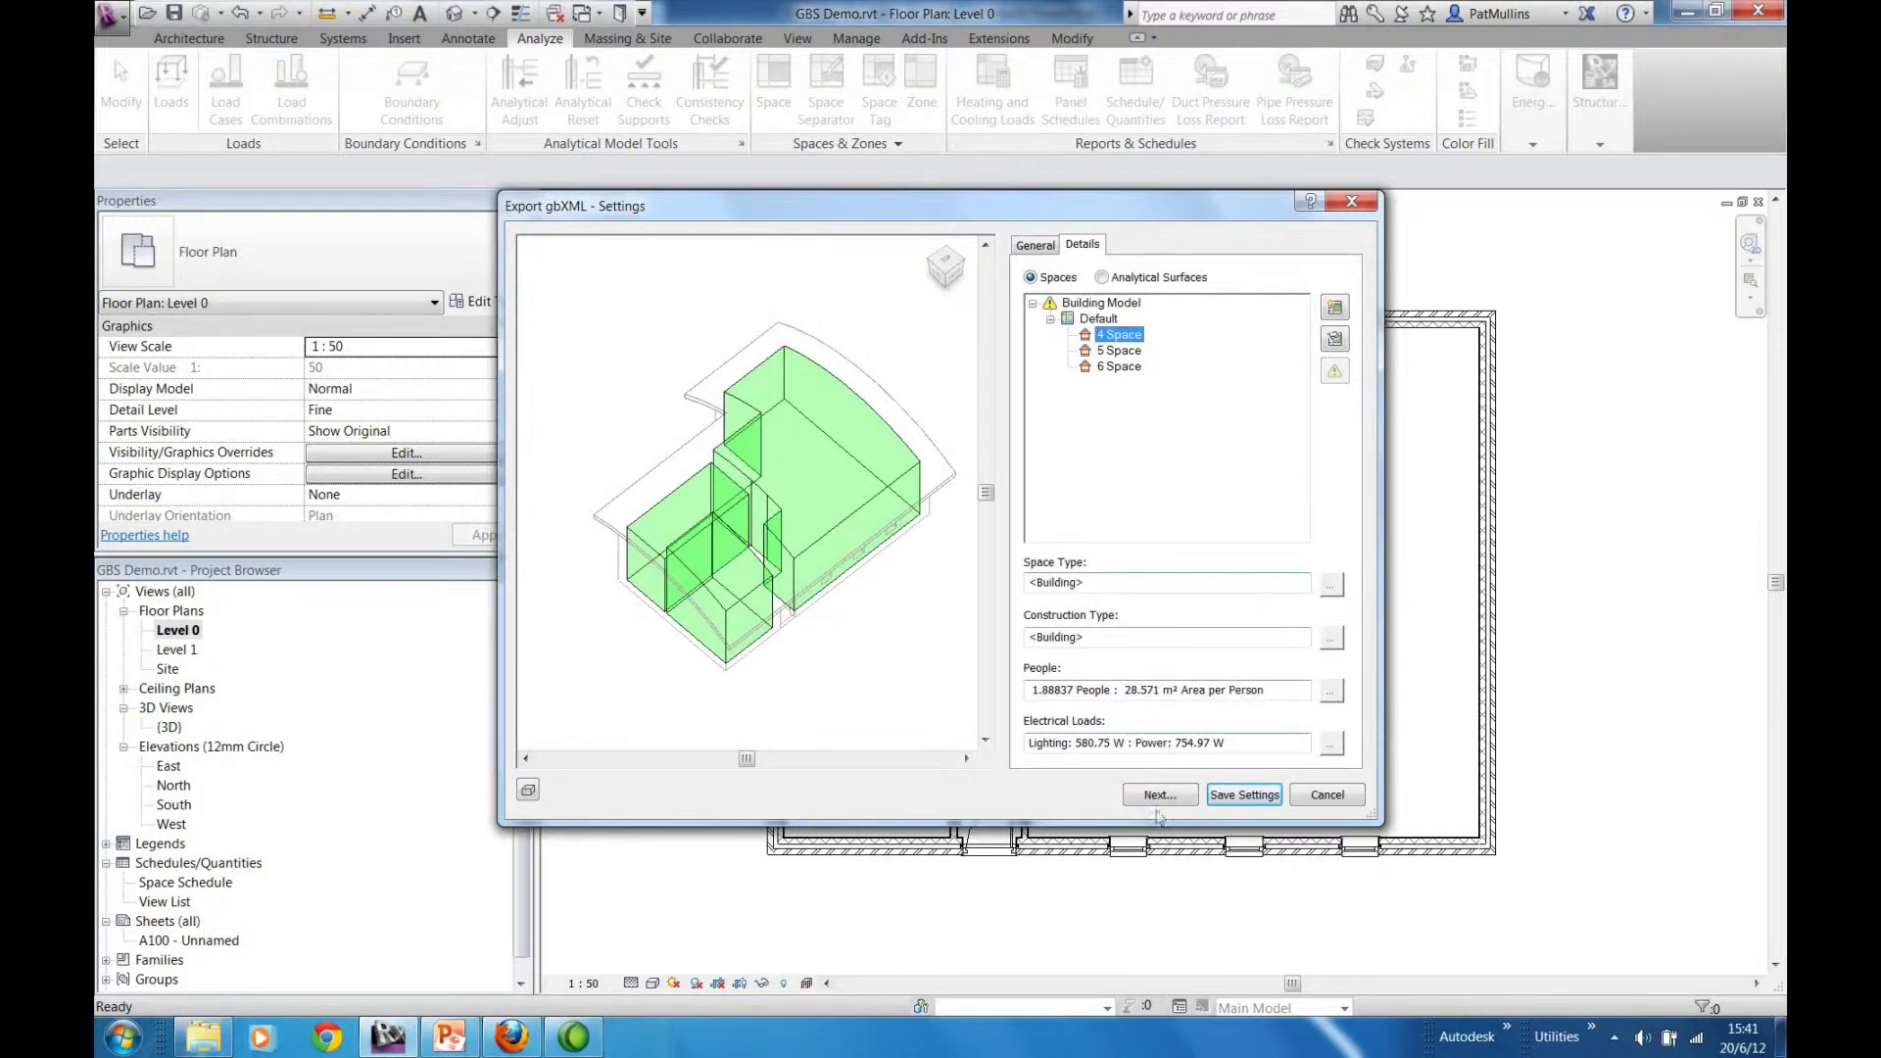
left_click(1326, 795)
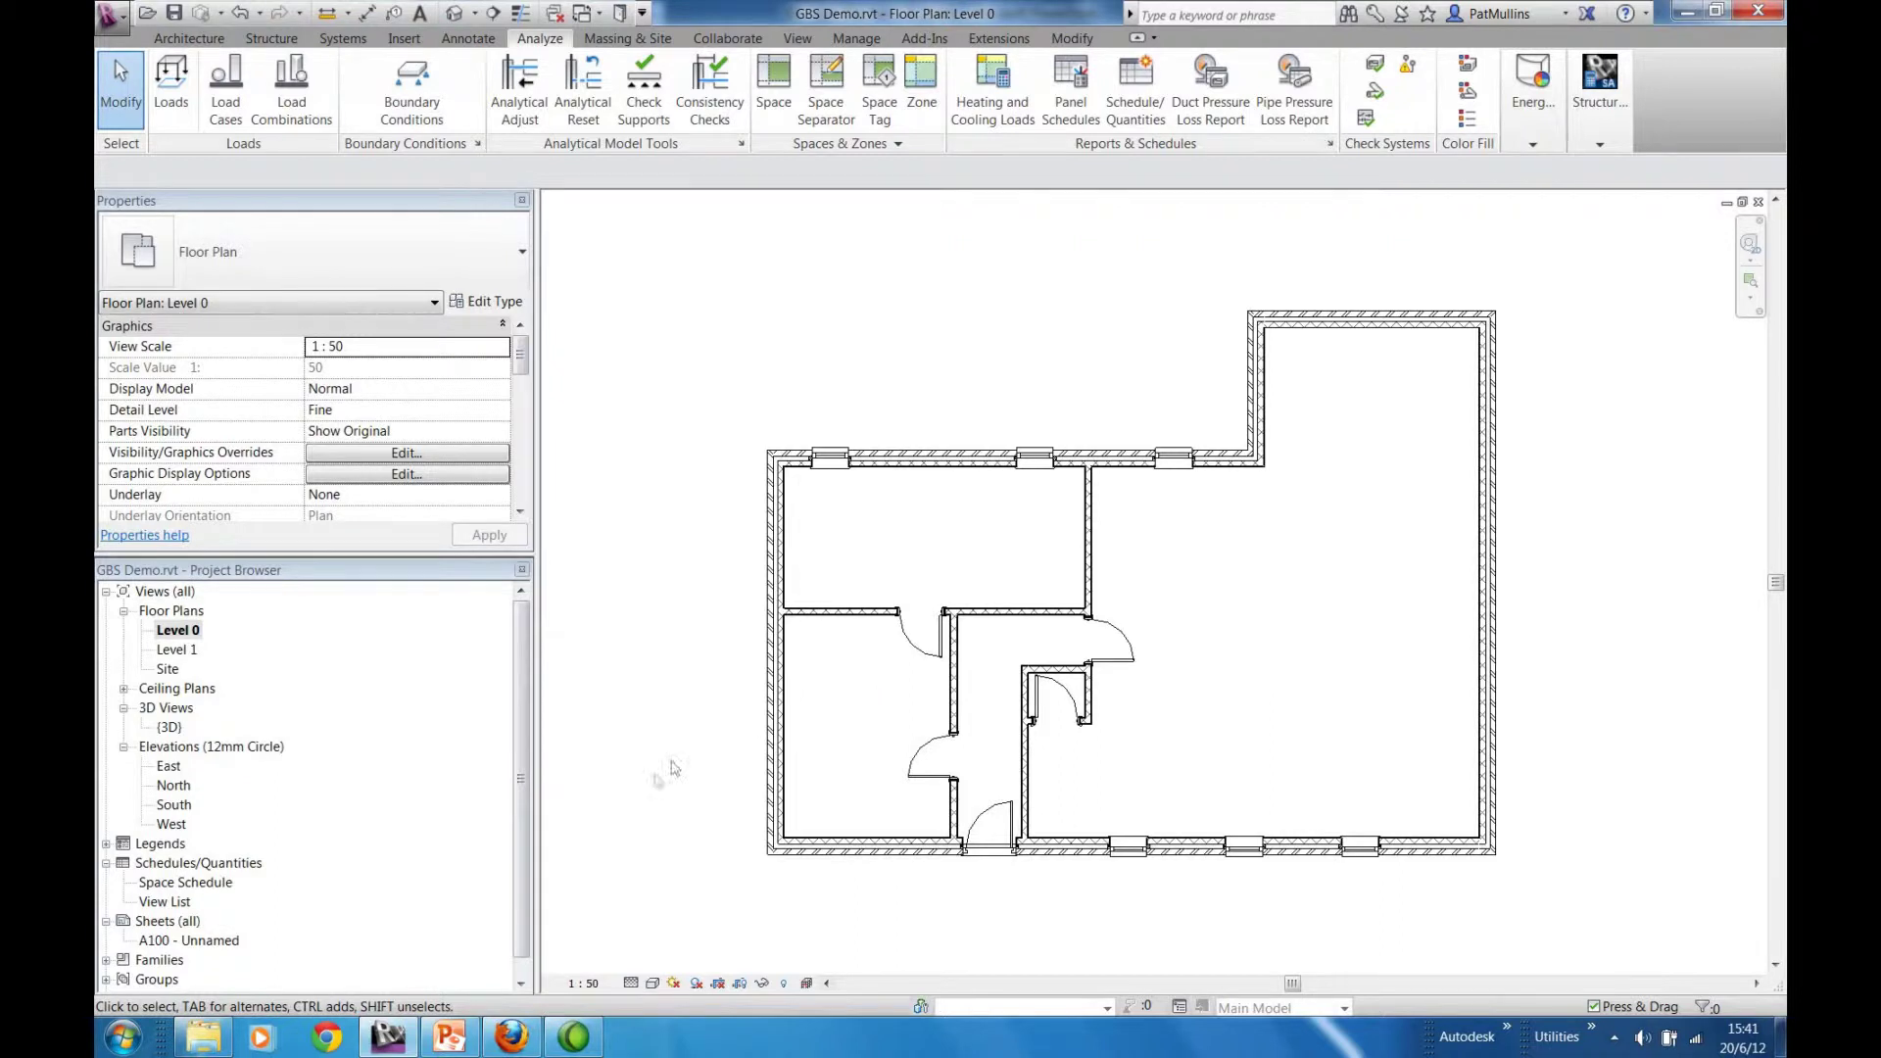
Step: Bring Firefox forward to the Green Building Studio My Projects page in Autodesk 360
mouse_move(511, 1034)
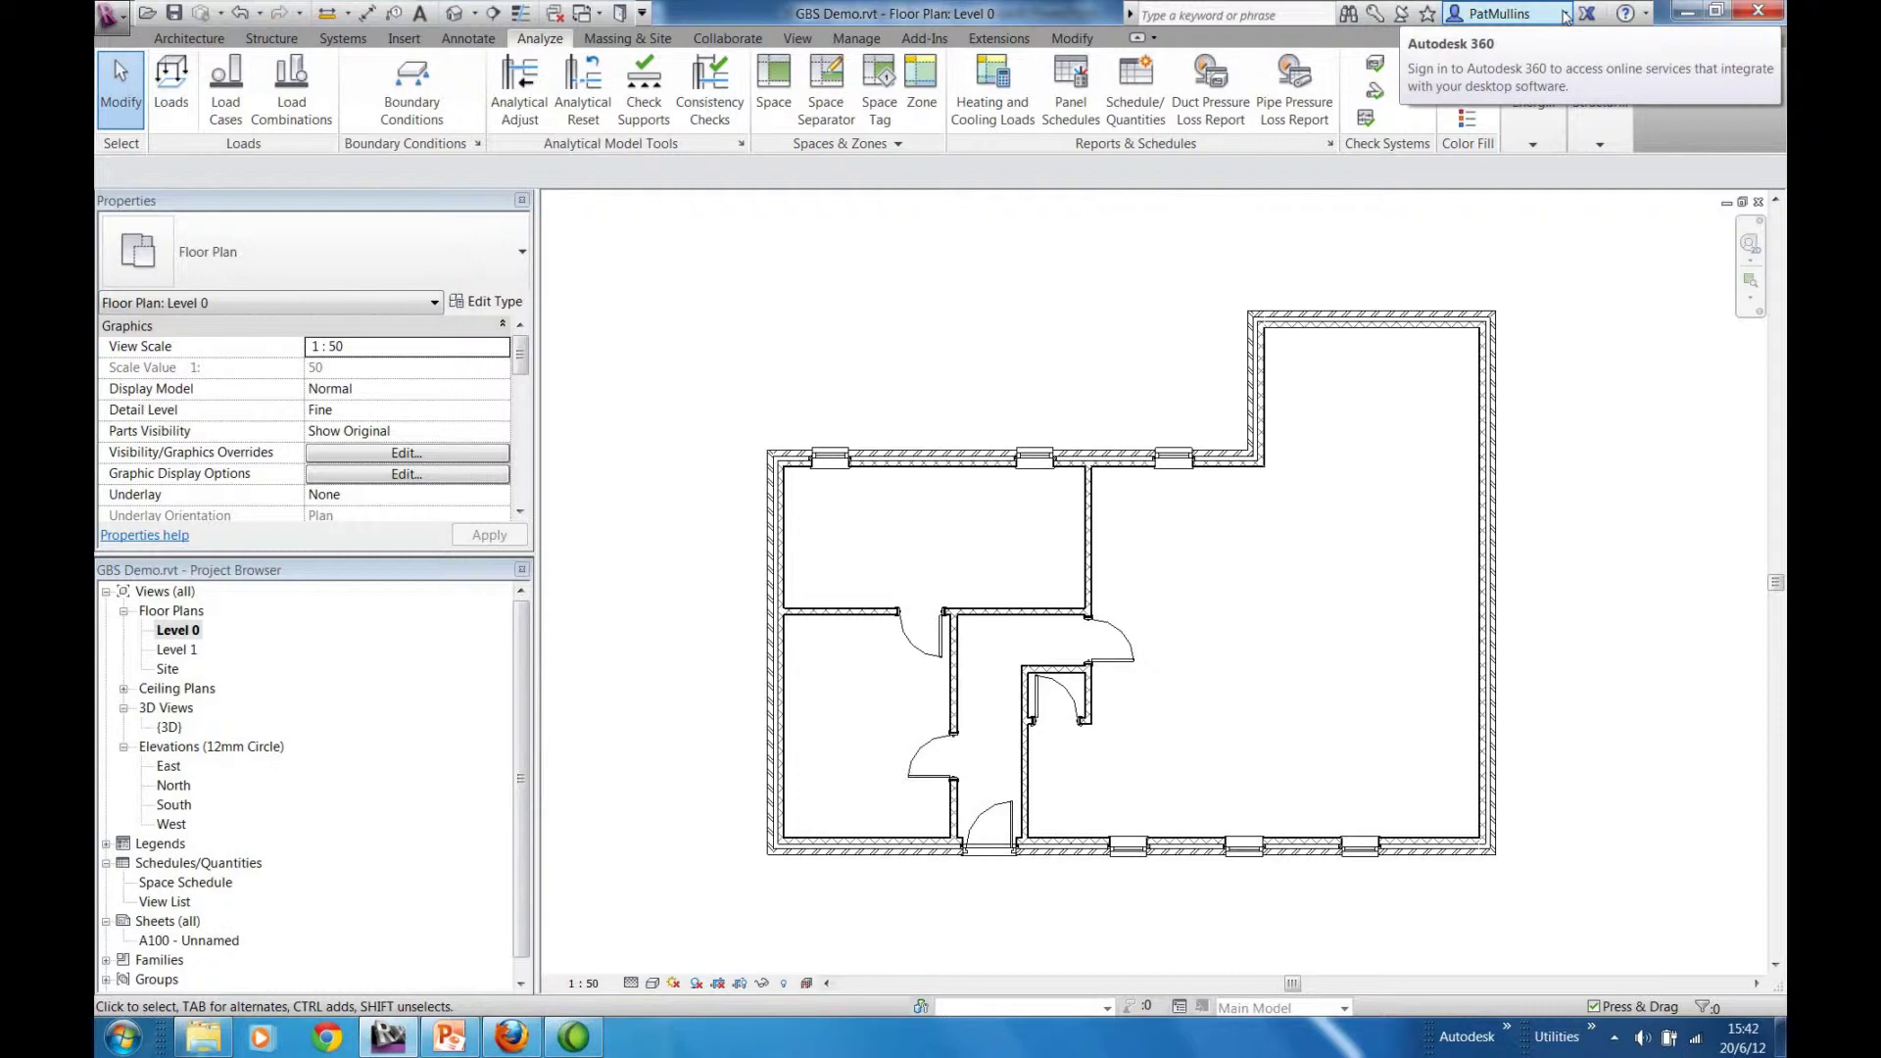
left_click(511, 1038)
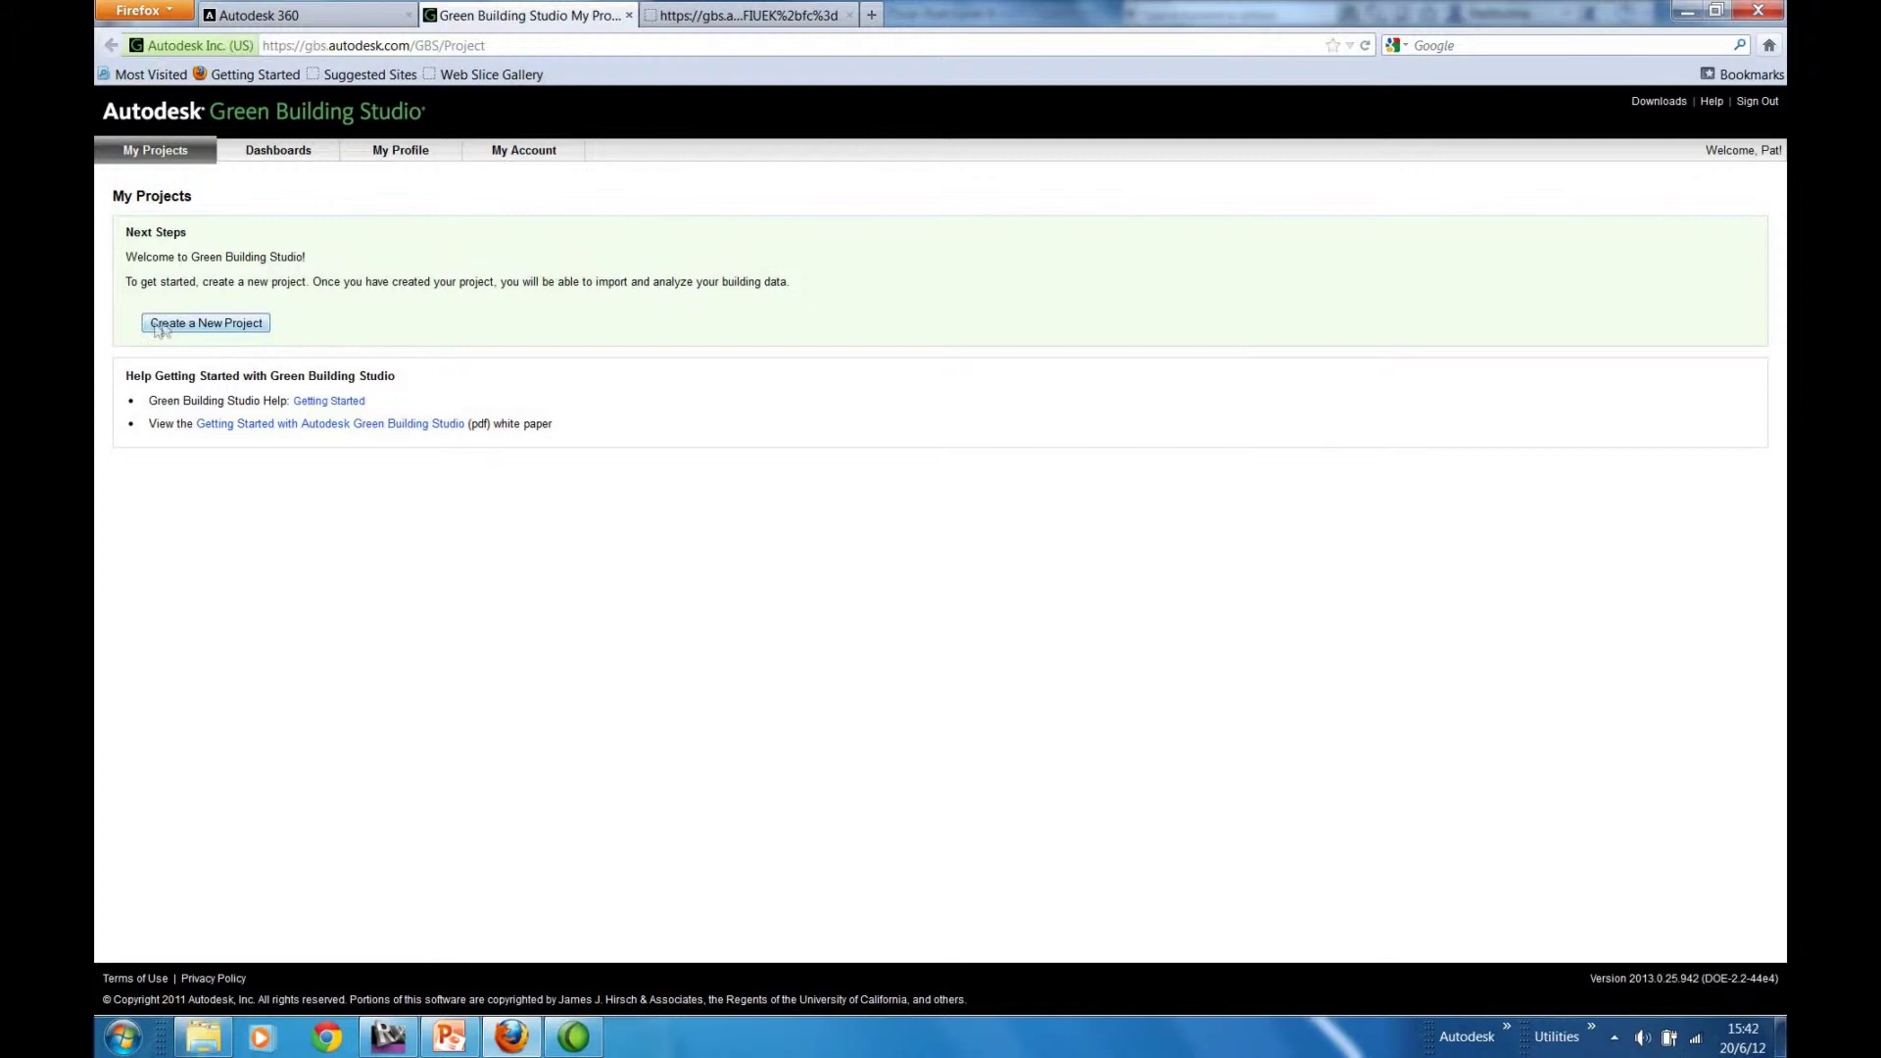
Step: Create project 'demo' as a Hotel test project with a 24/7 Facility schedule, then continue
left_click(219, 327)
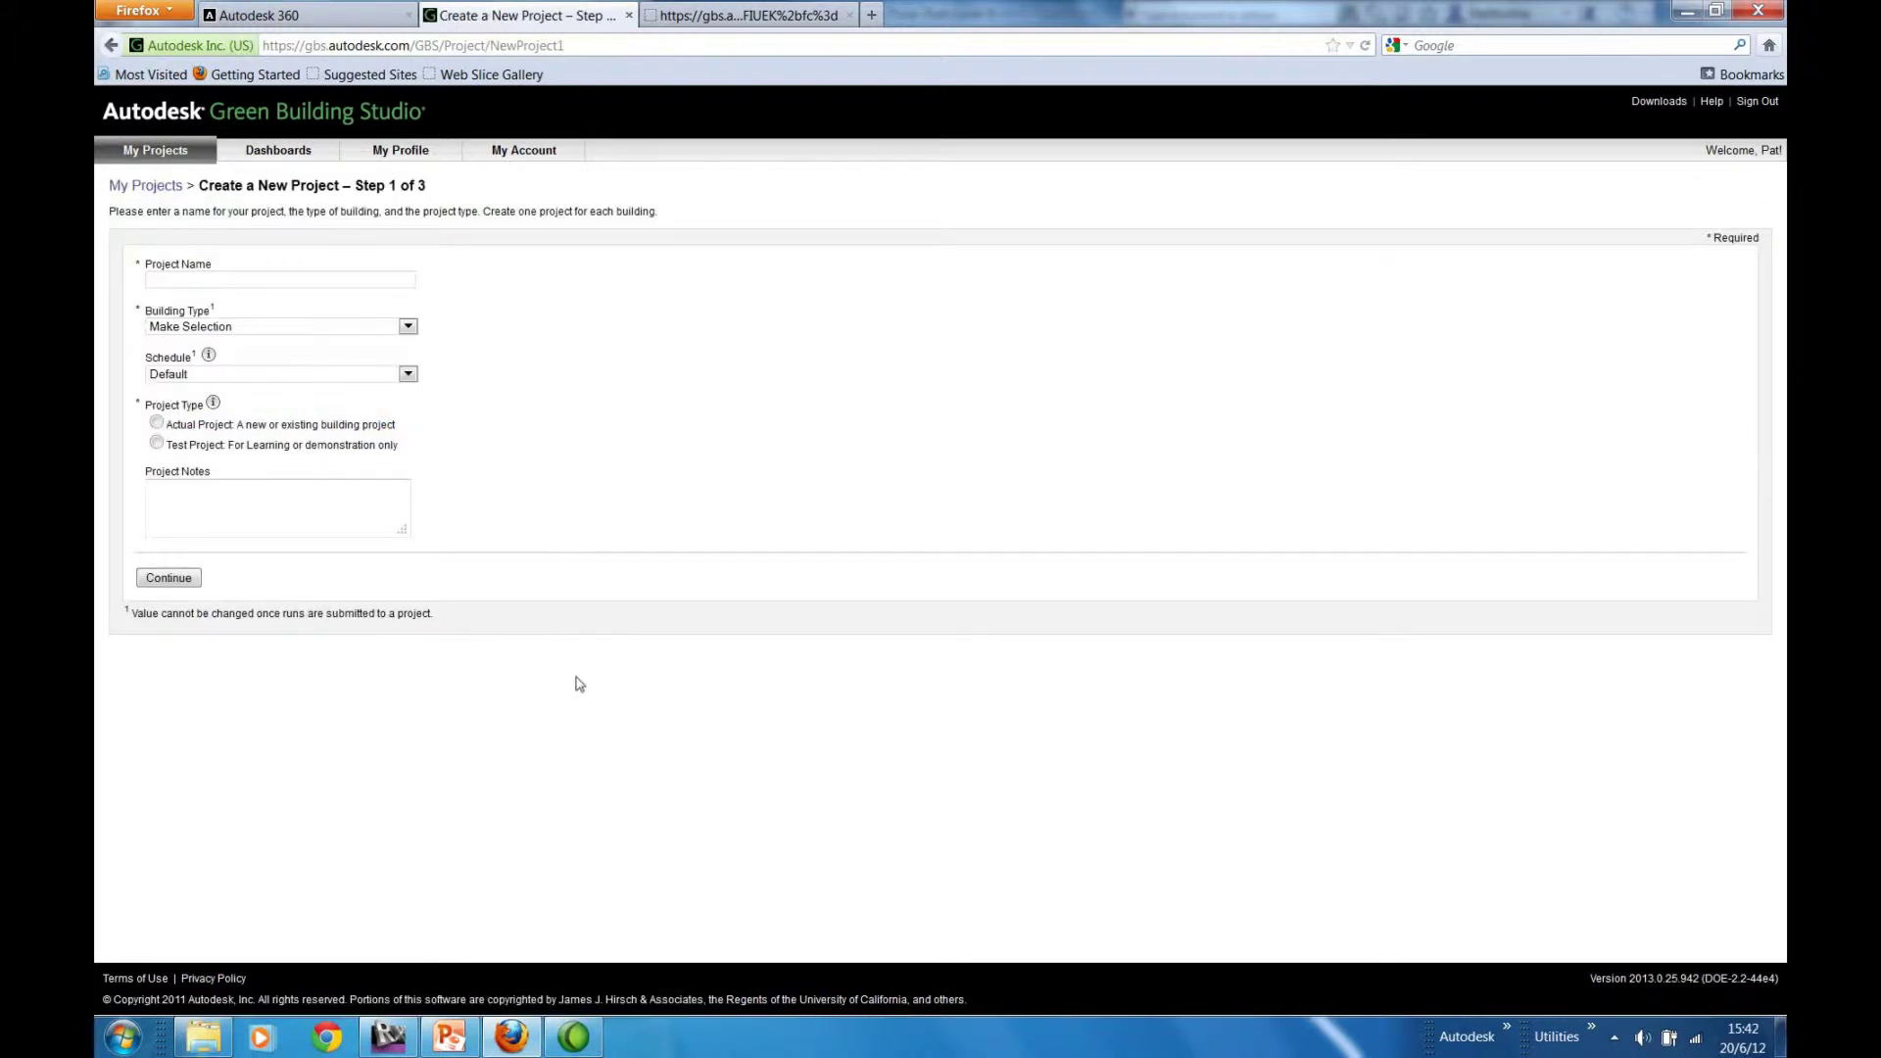
left_click(162, 278)
left_click(407, 326)
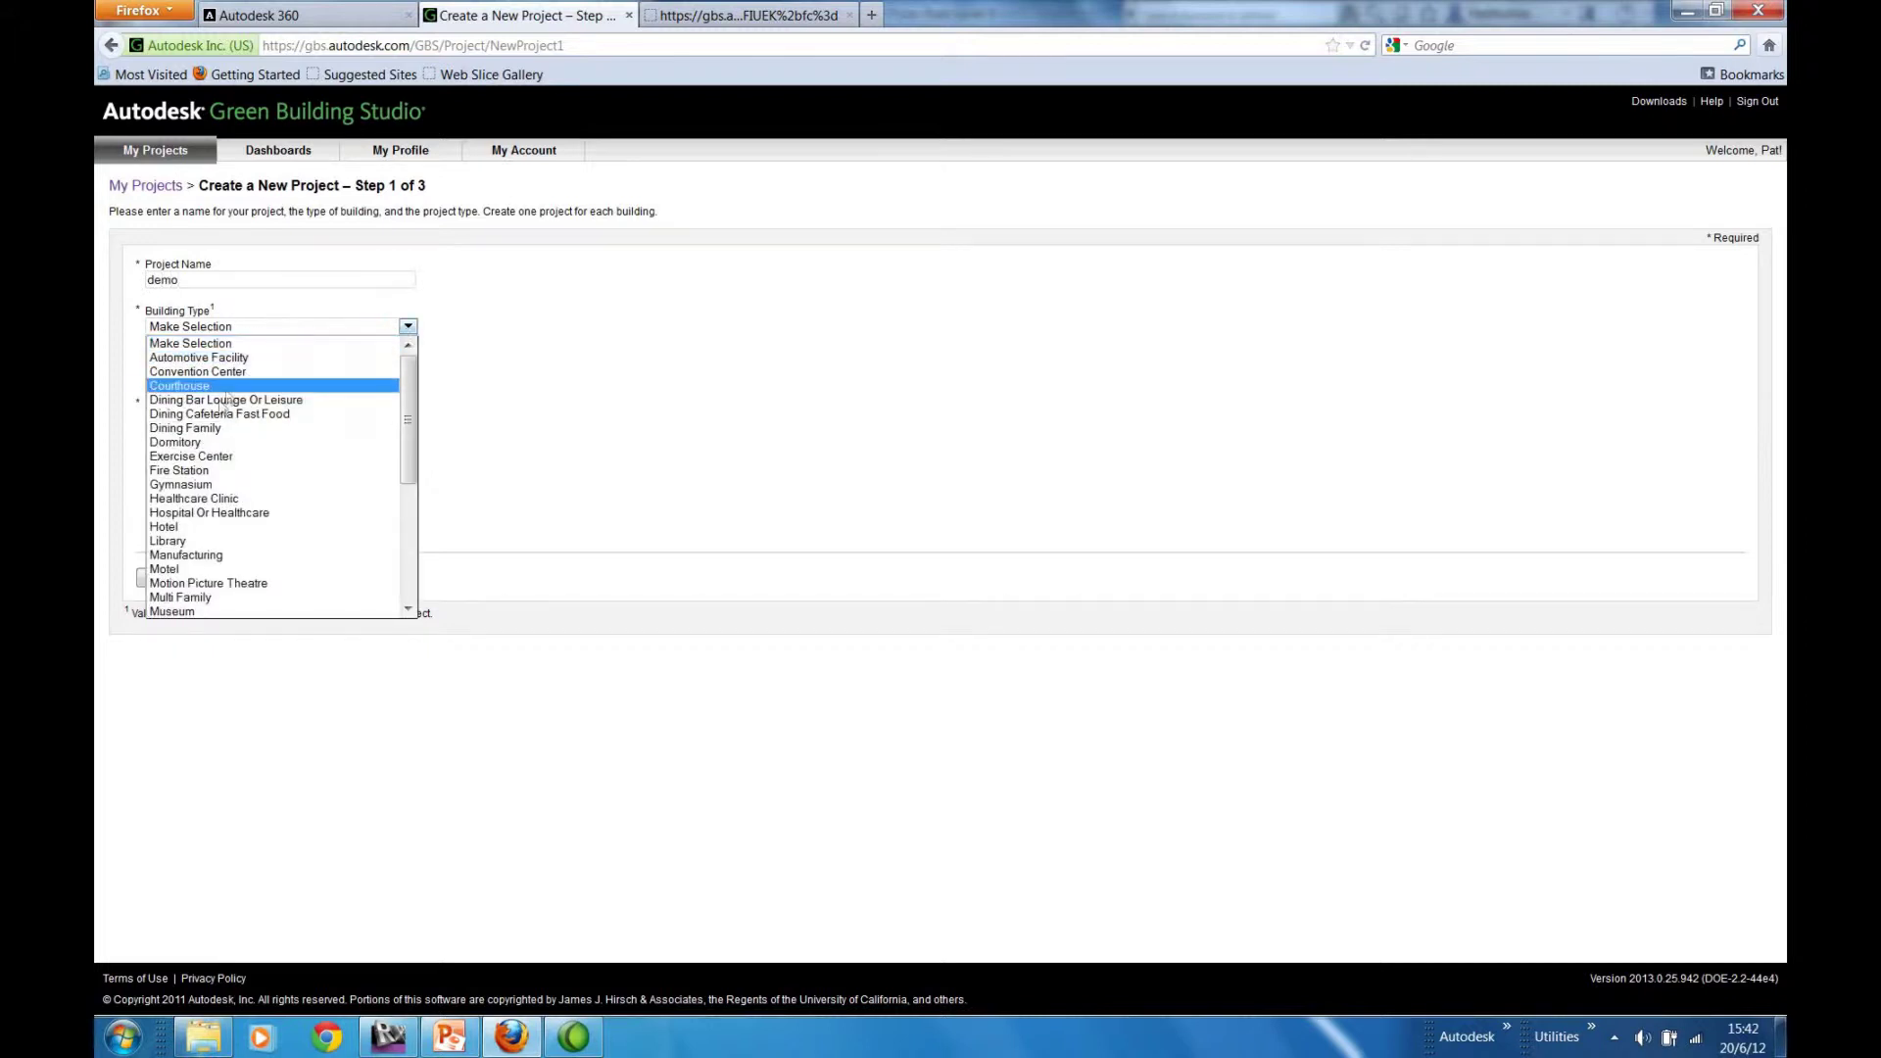
left_click(226, 527)
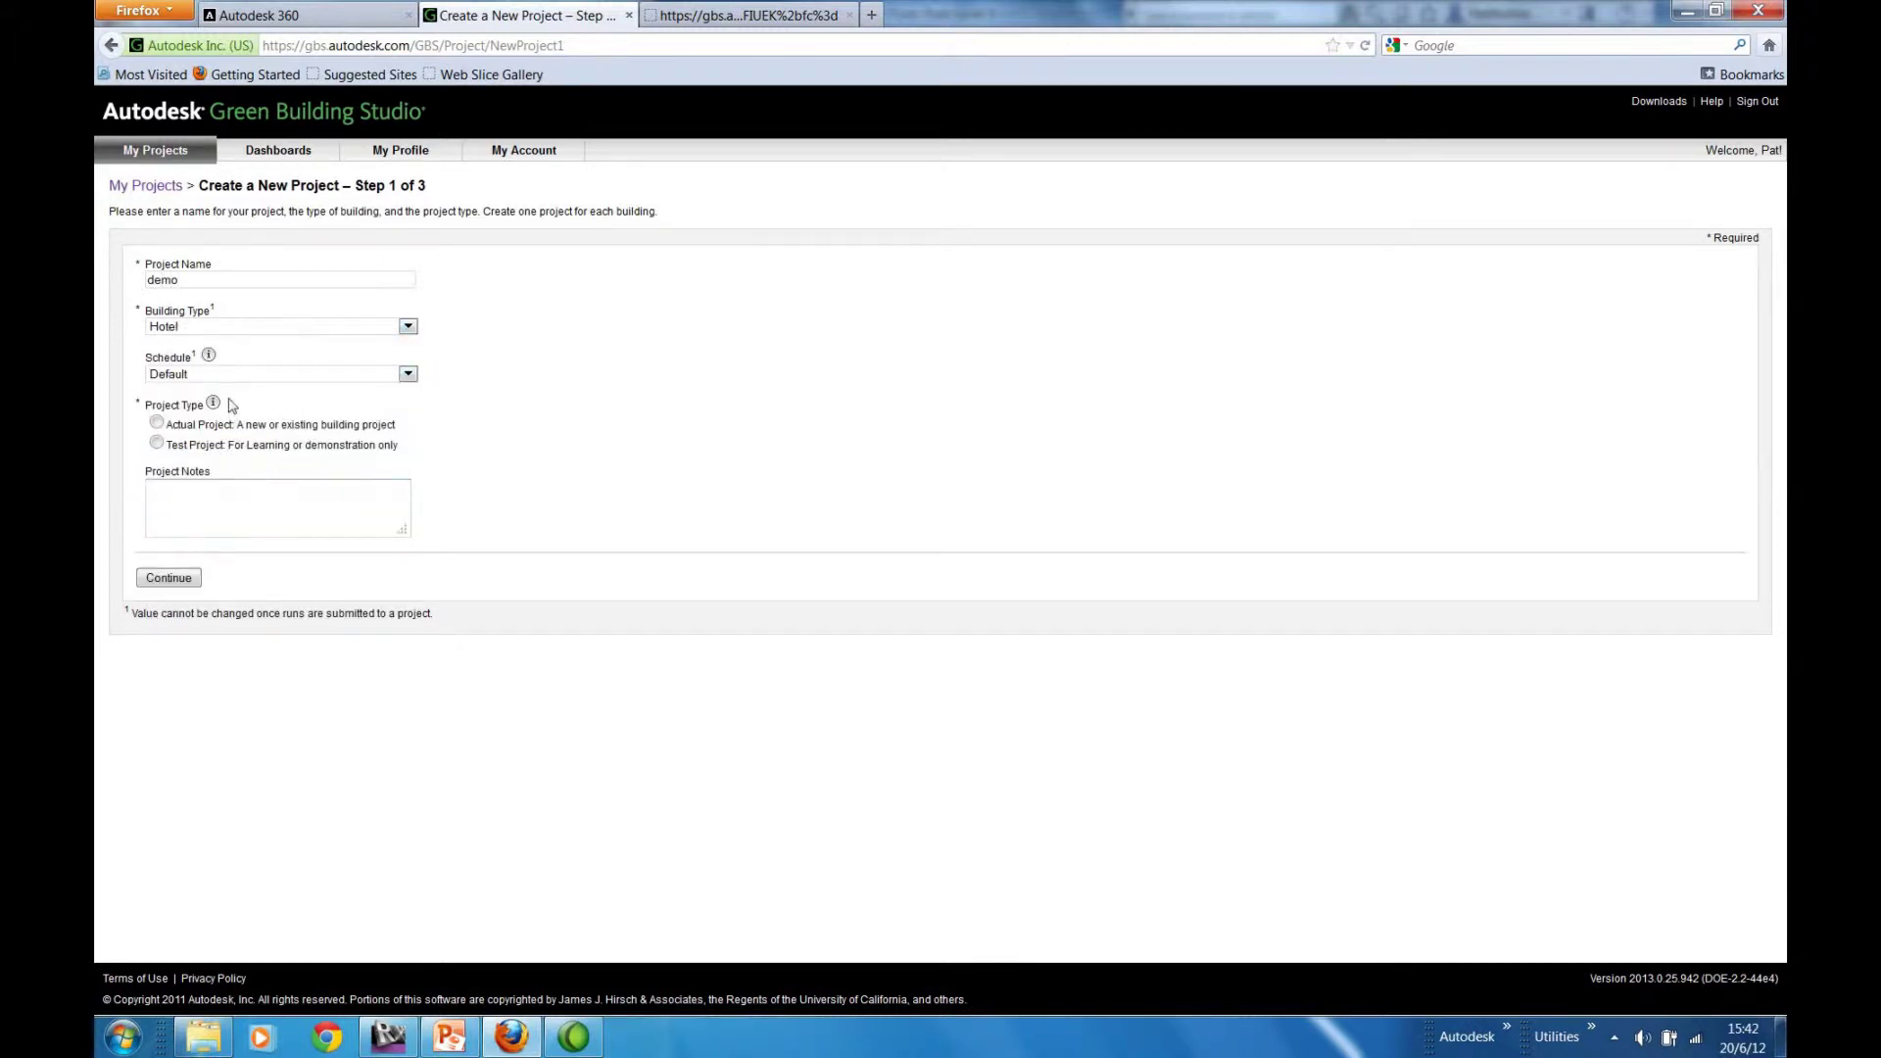
left_click(290, 375)
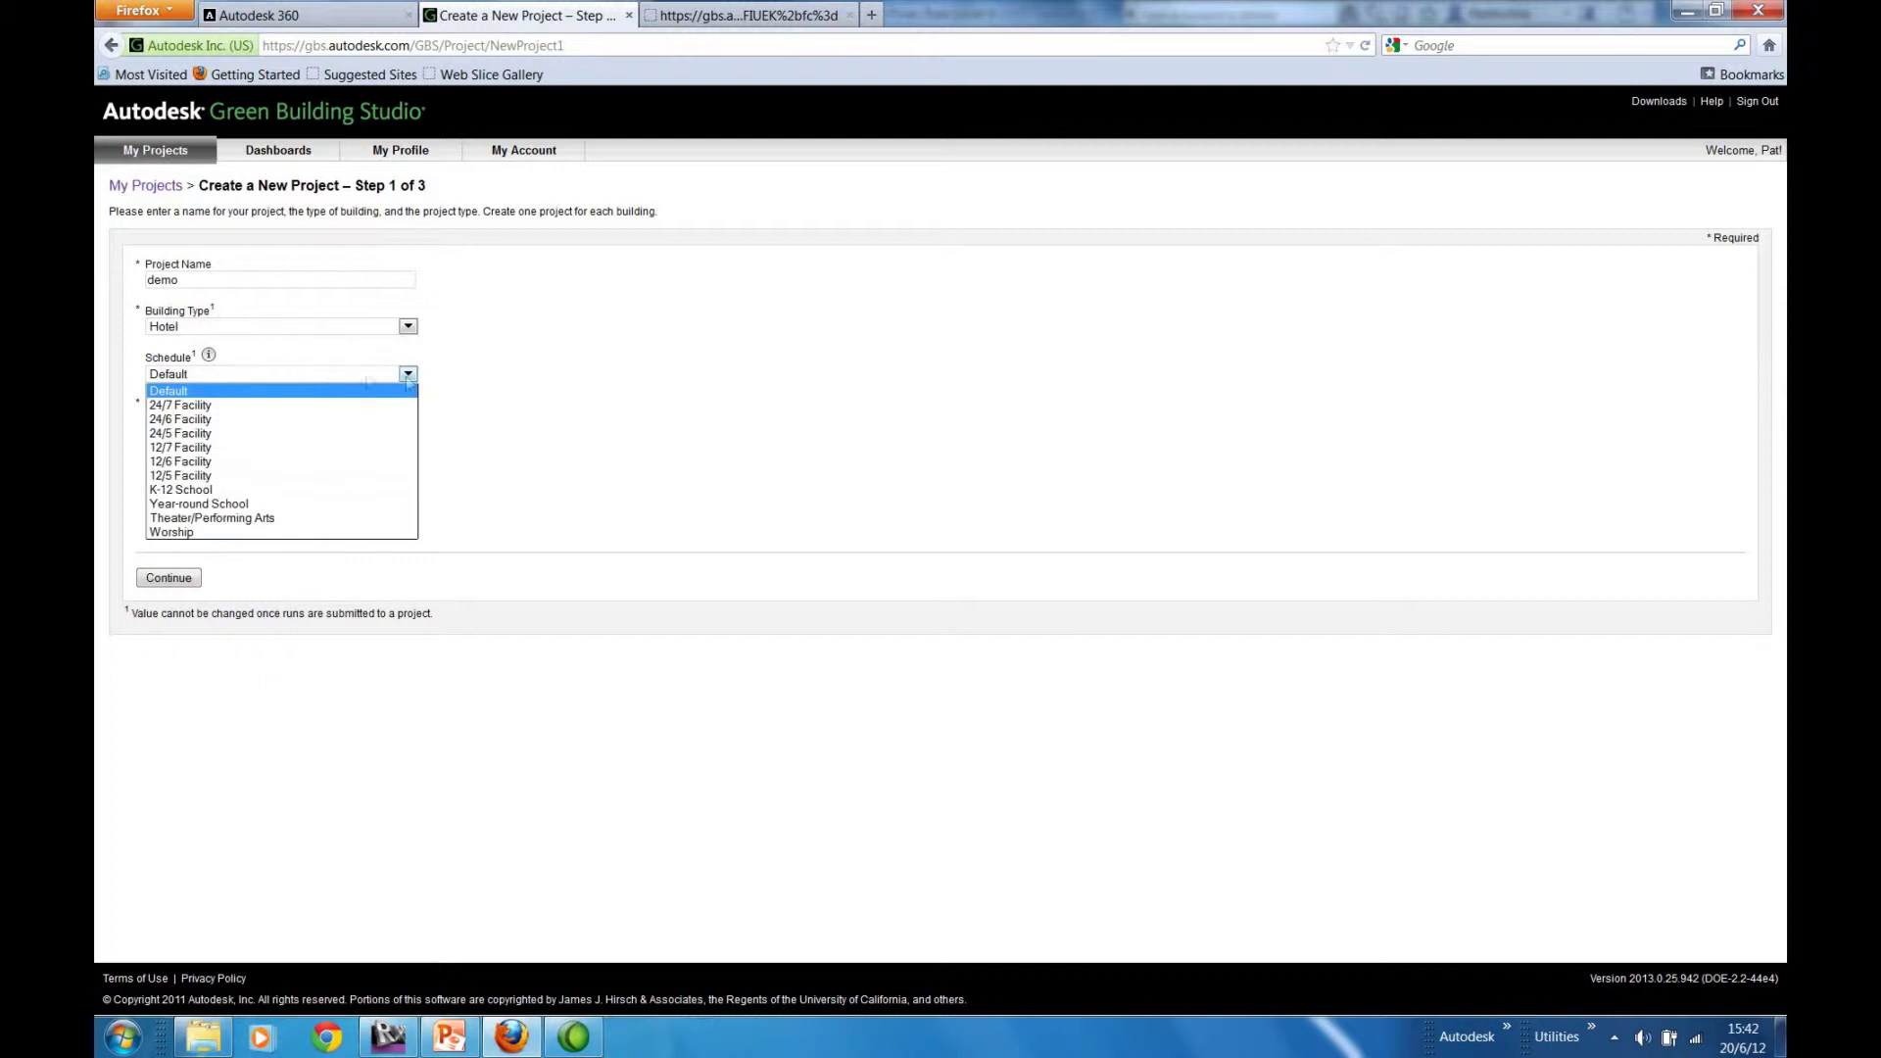
left_click(177, 405)
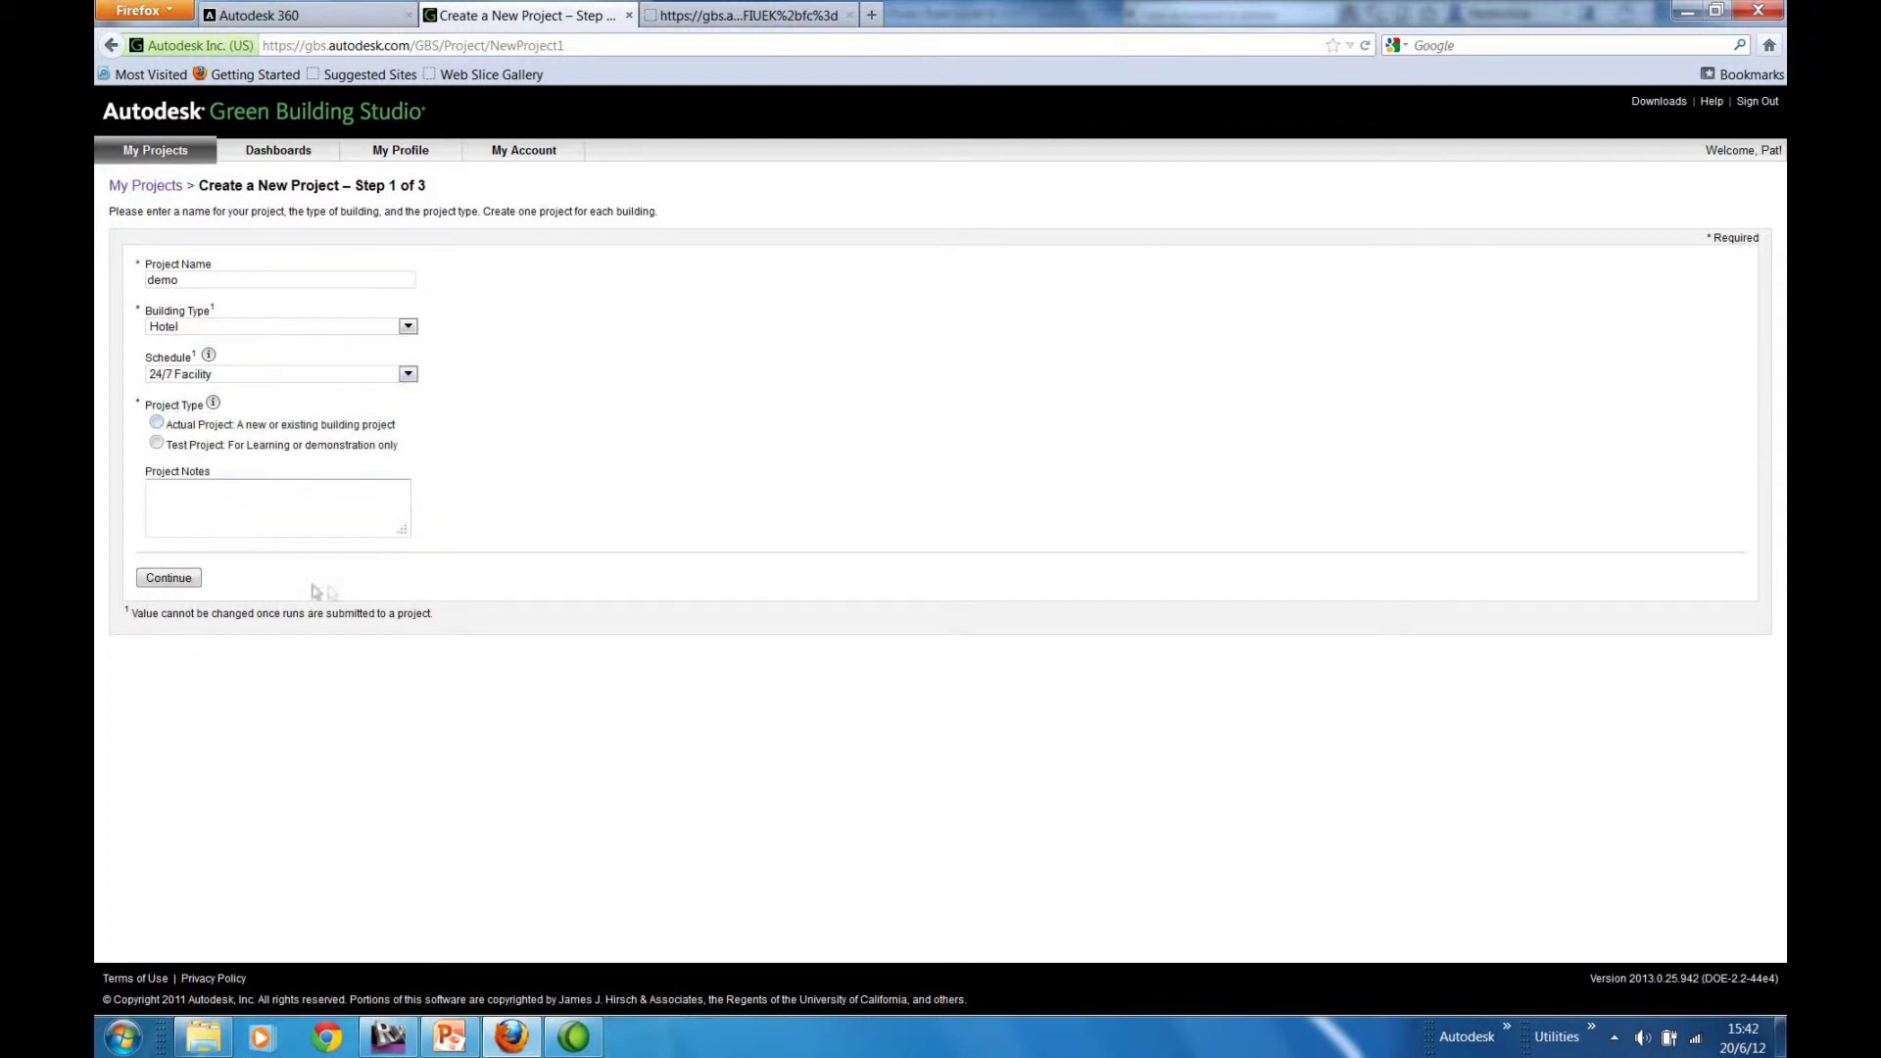
left_click(157, 444)
left_click(169, 578)
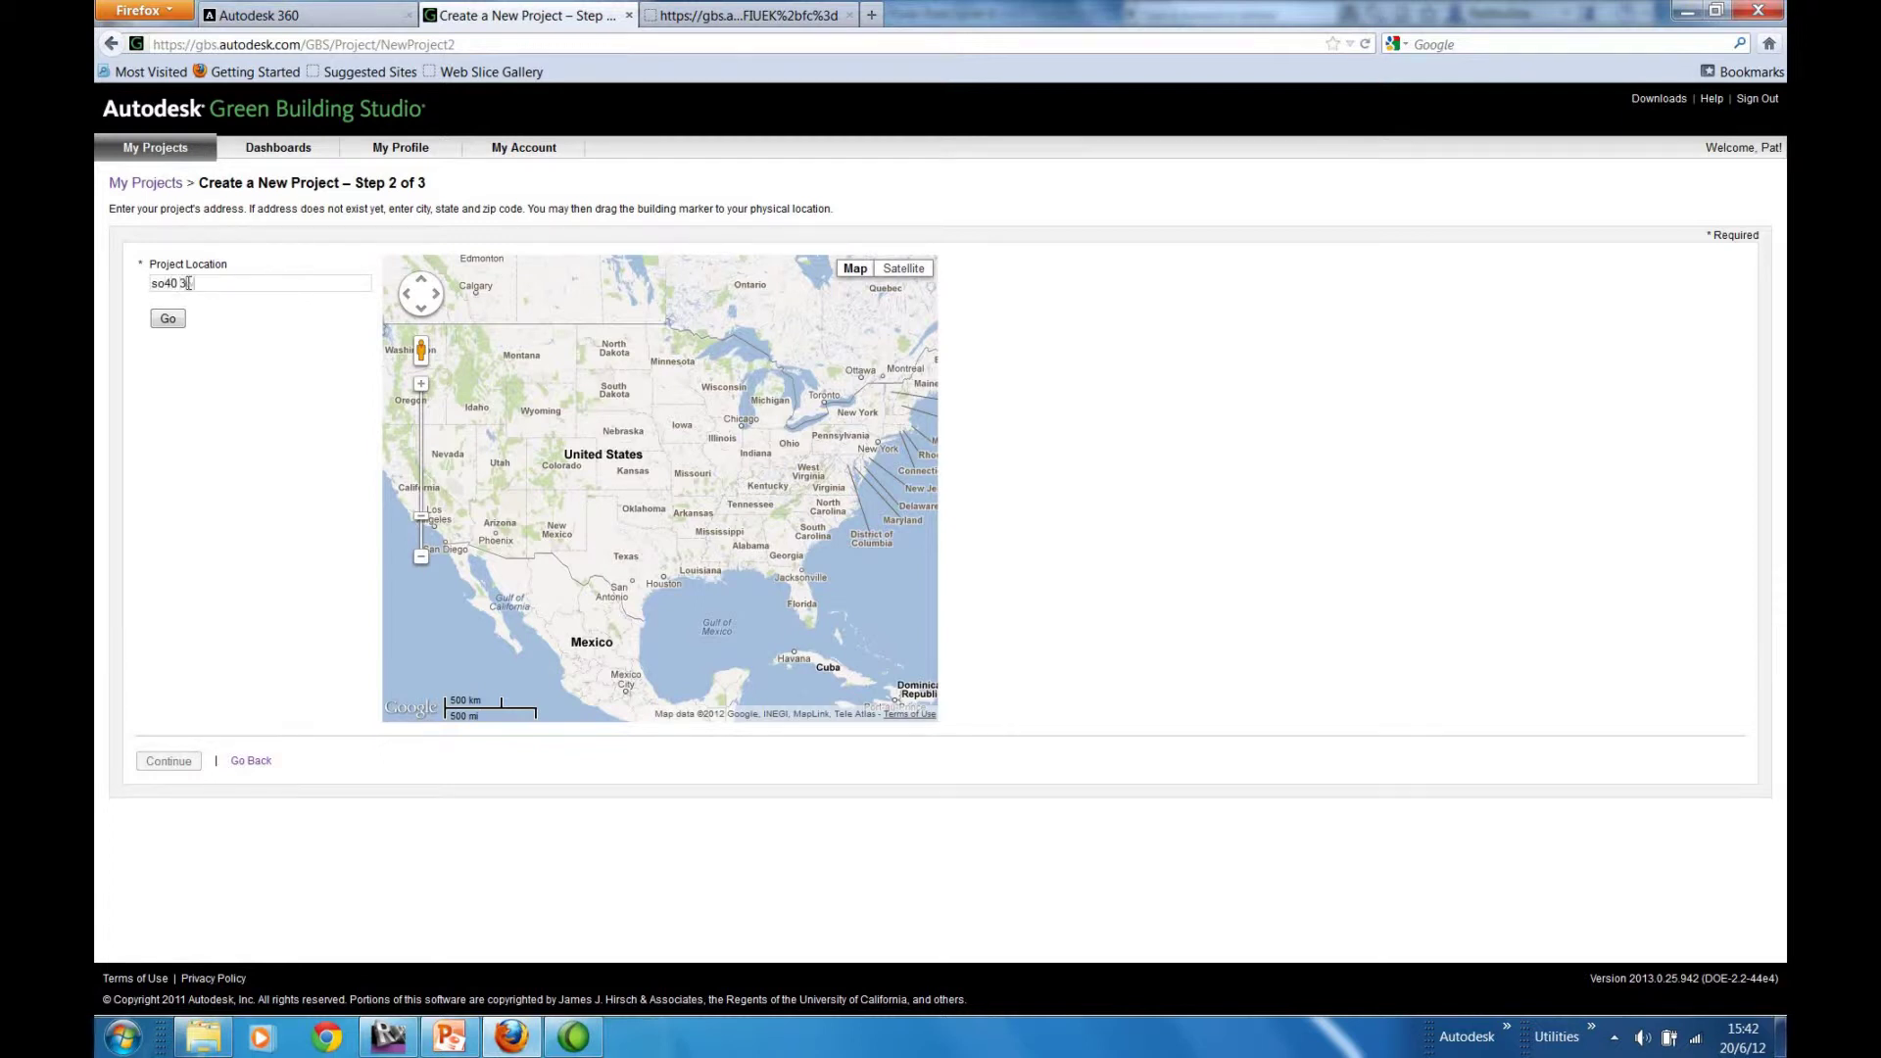
Step: Pin the project to its UK site on the map and set the time zone to Dublin, Edinburgh, Lisbon, London
left_click(166, 319)
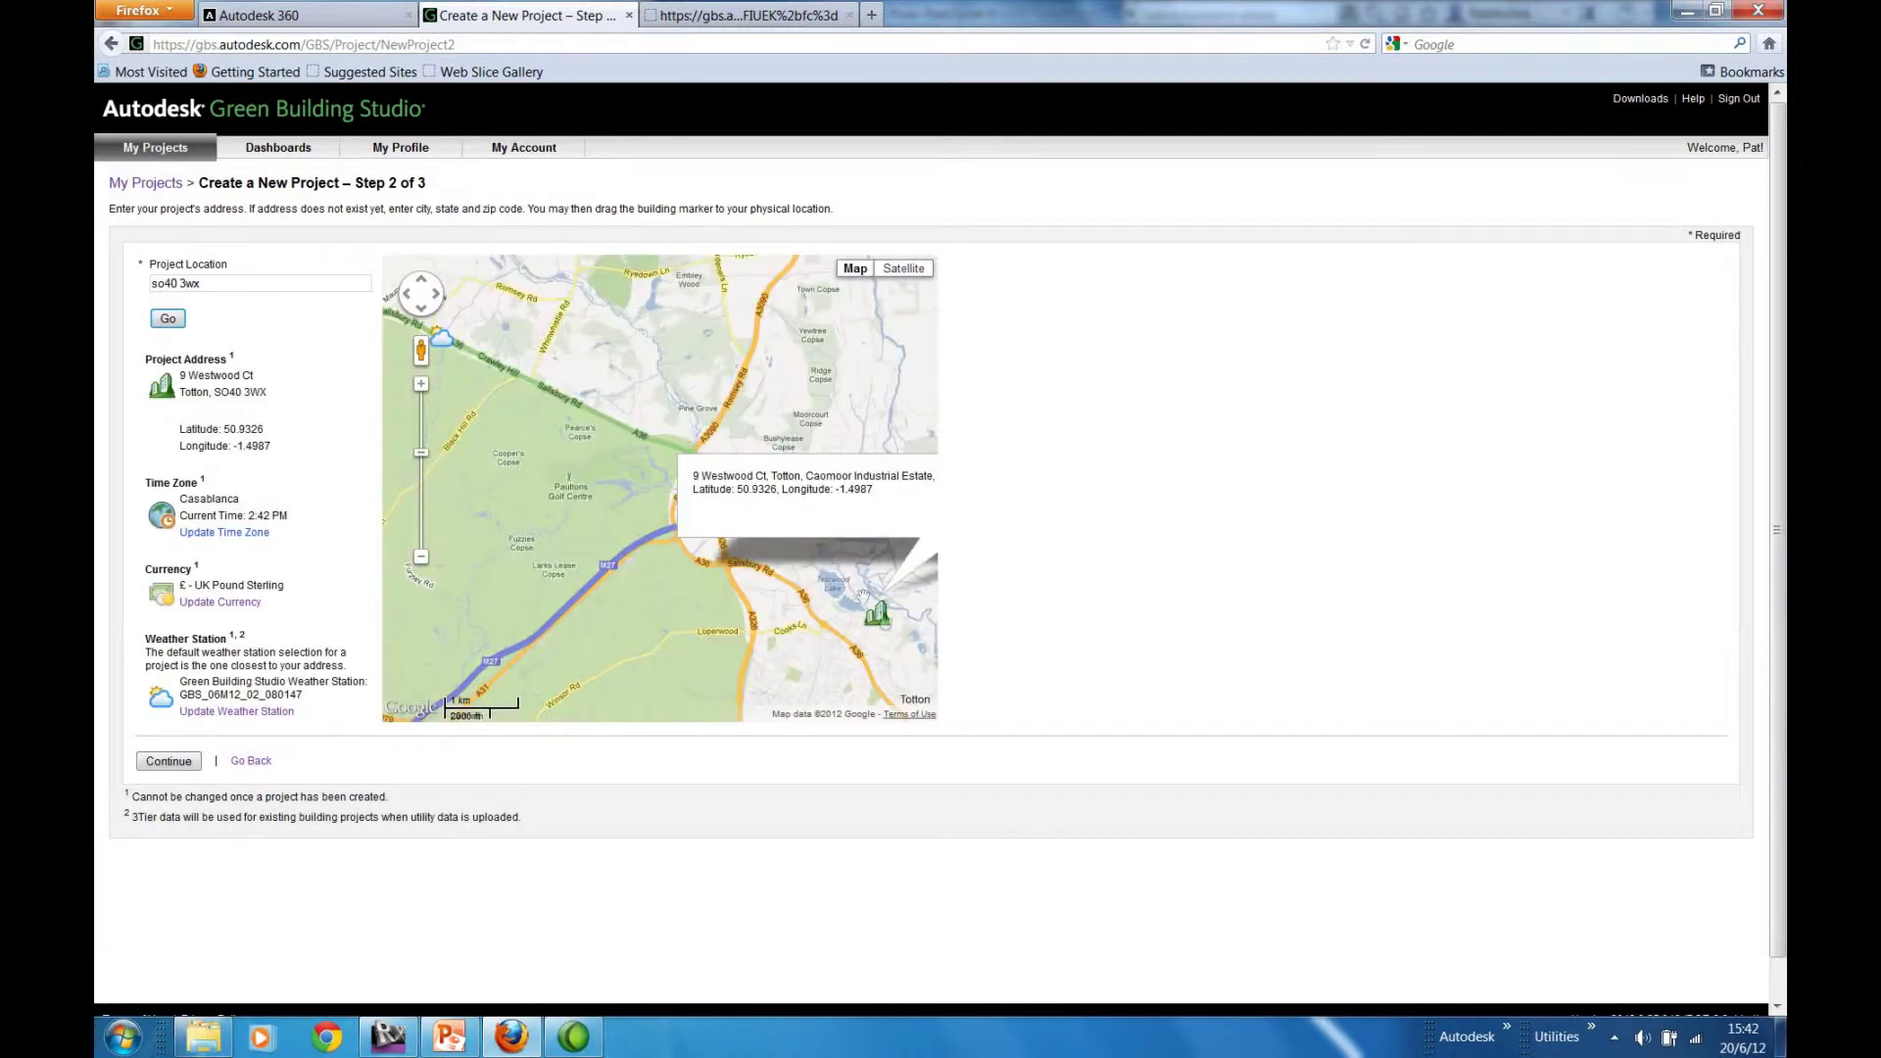
mouse_move(878, 619)
left_mouse_down()
mouse_move(870, 555)
mouse_move(814, 534)
mouse_move(862, 529)
mouse_move(762, 529)
mouse_move(896, 554)
mouse_move(722, 570)
left_mouse_up()
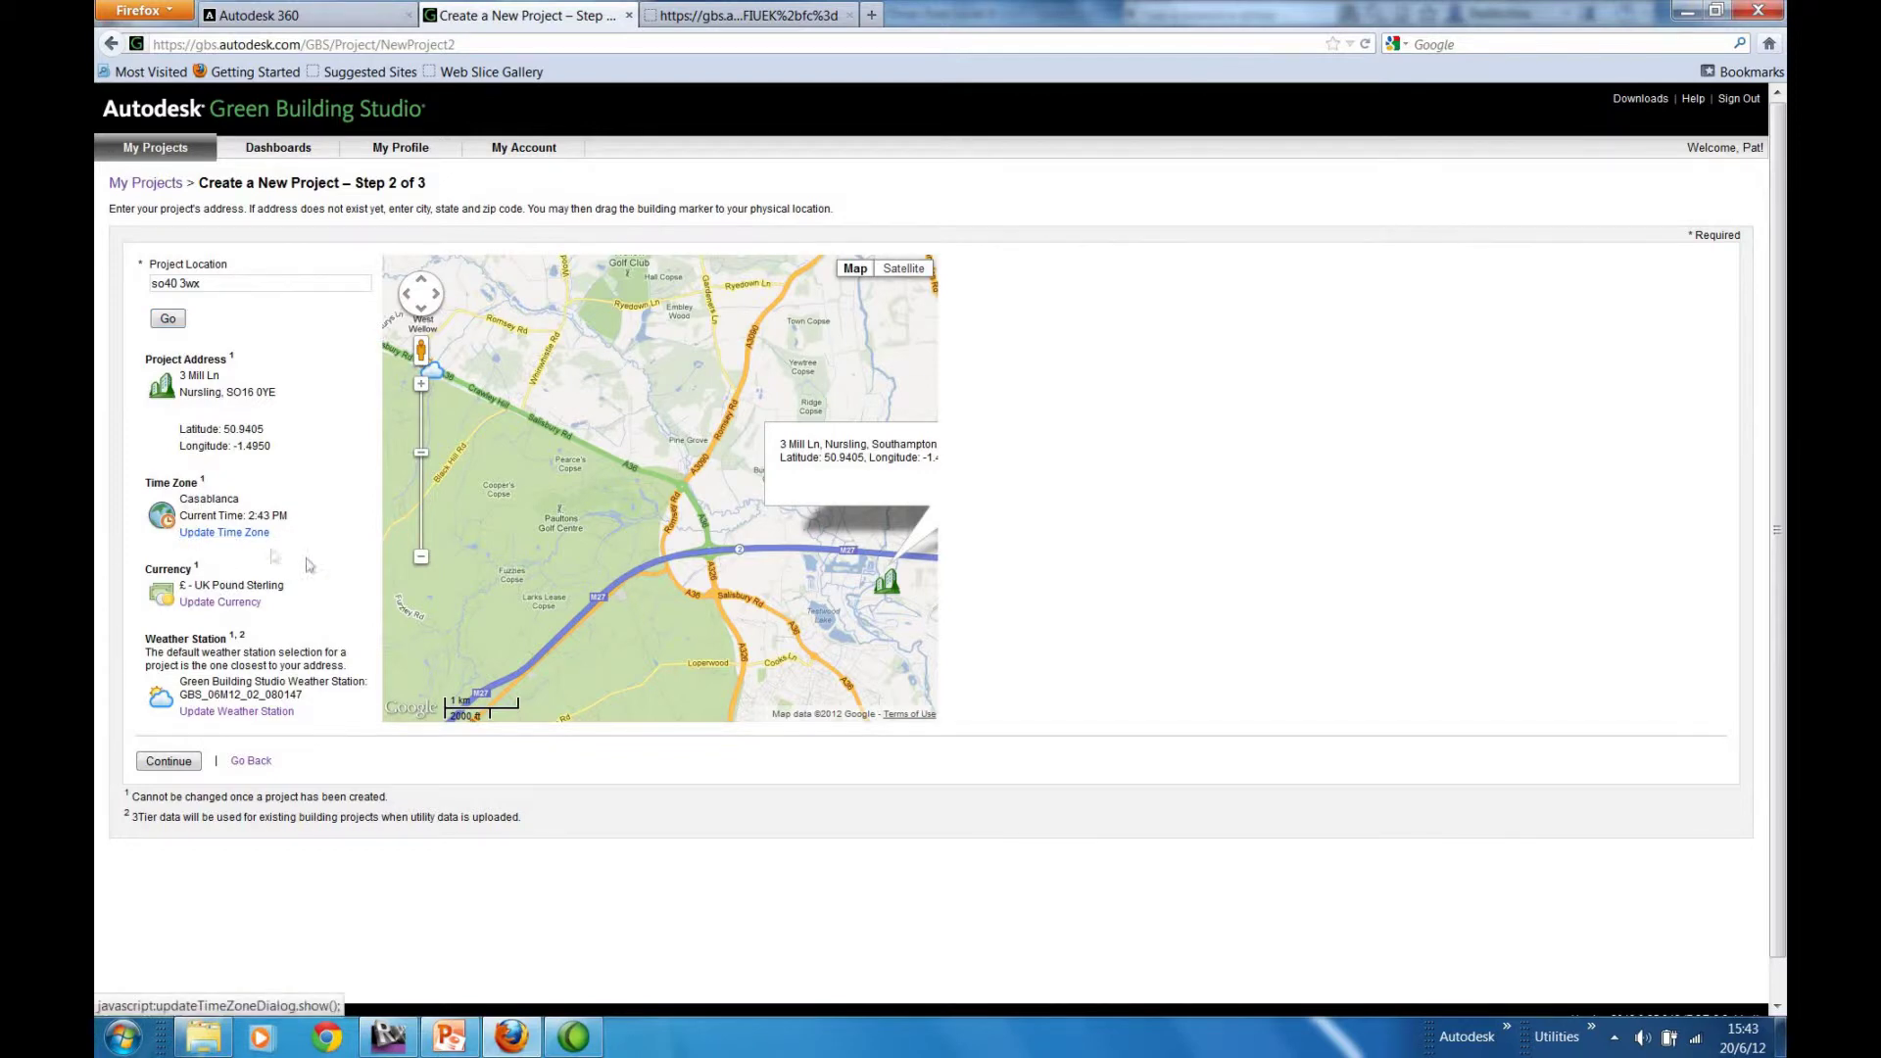
left_click(224, 532)
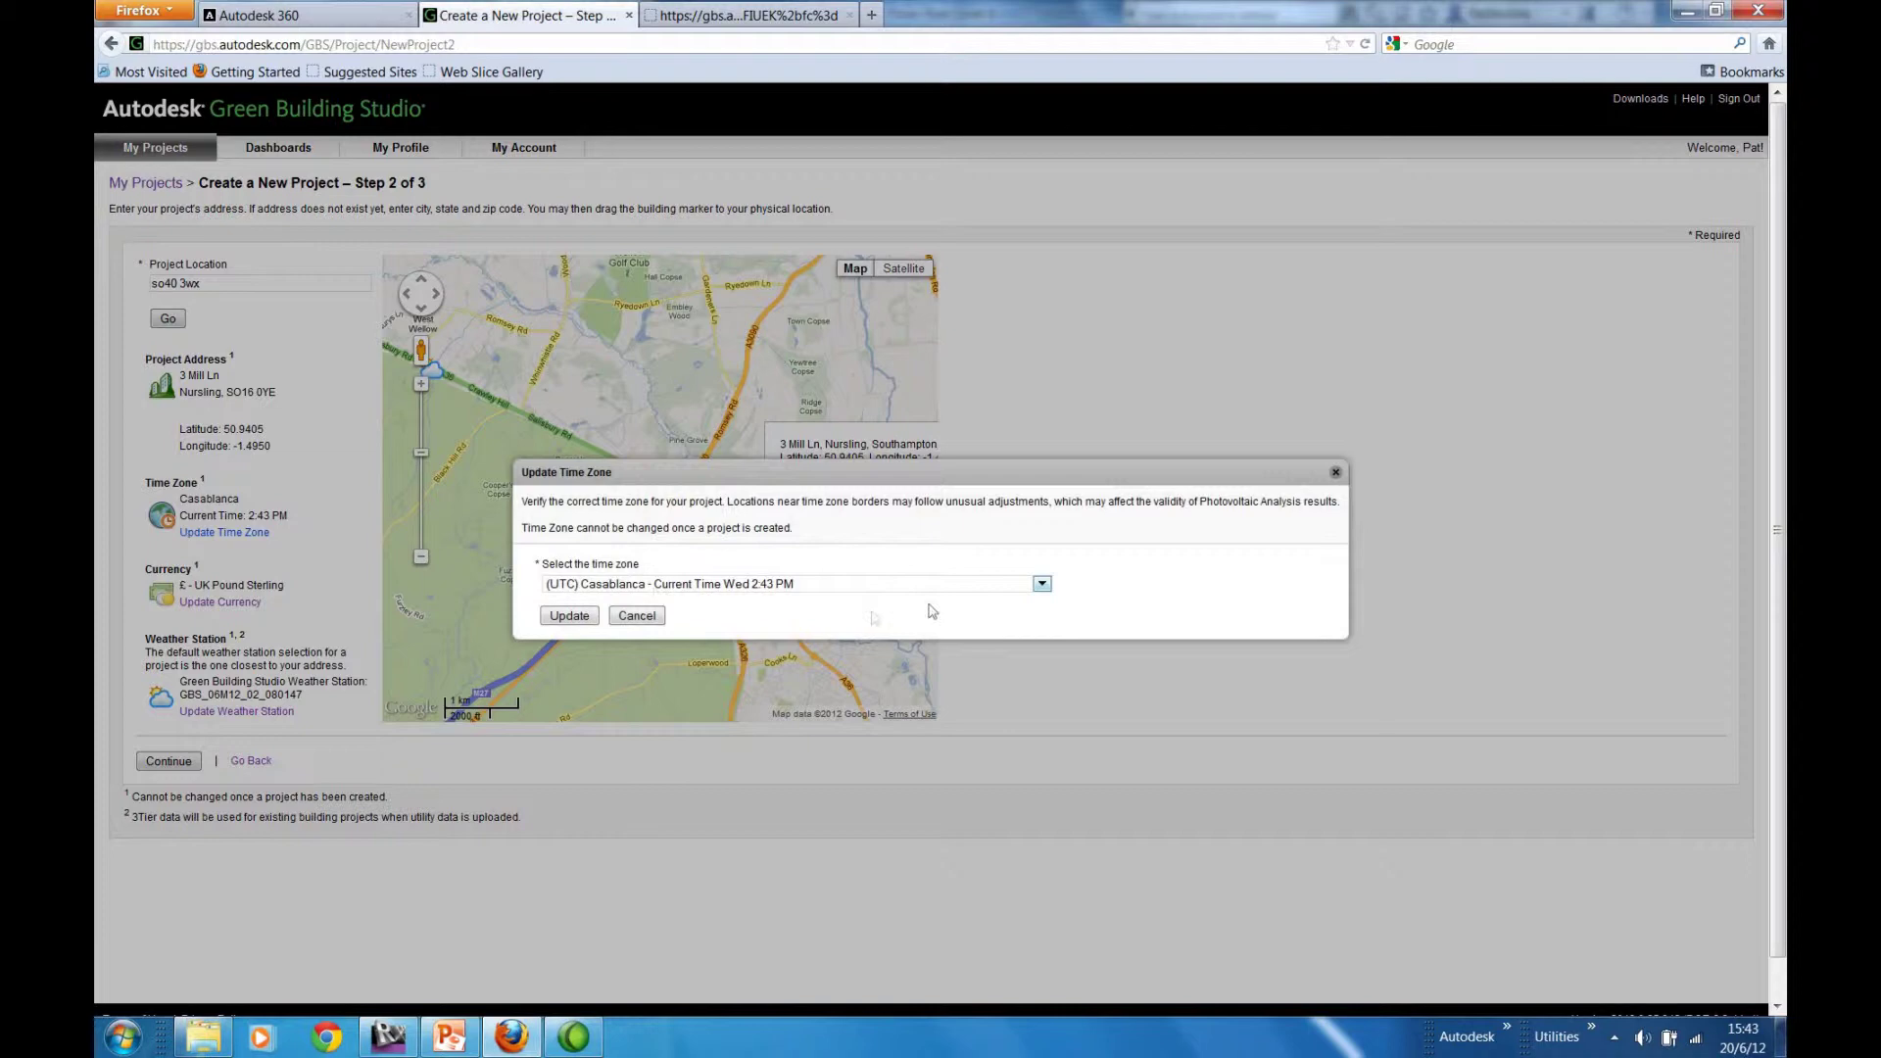
left_click(1042, 584)
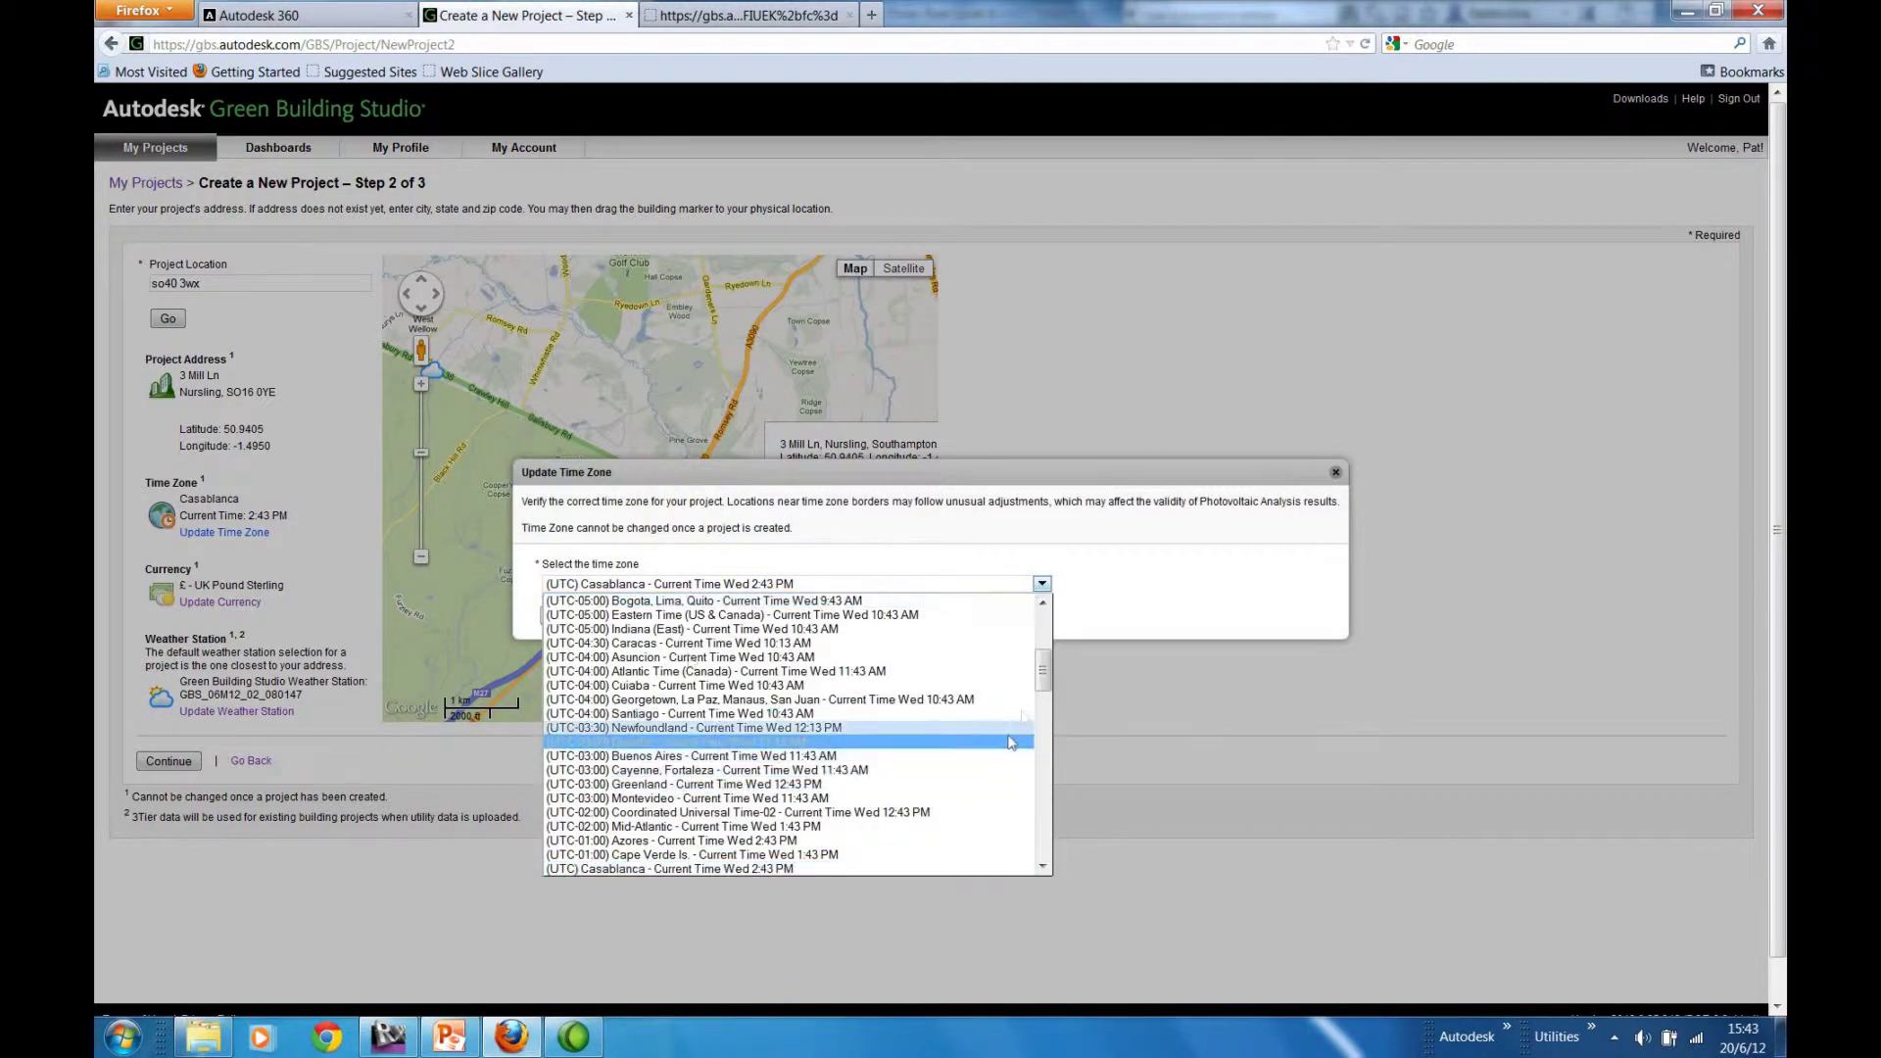
mouse_move(1044, 672)
left_mouse_down()
mouse_move(1047, 637)
mouse_move(1041, 698)
left_mouse_up()
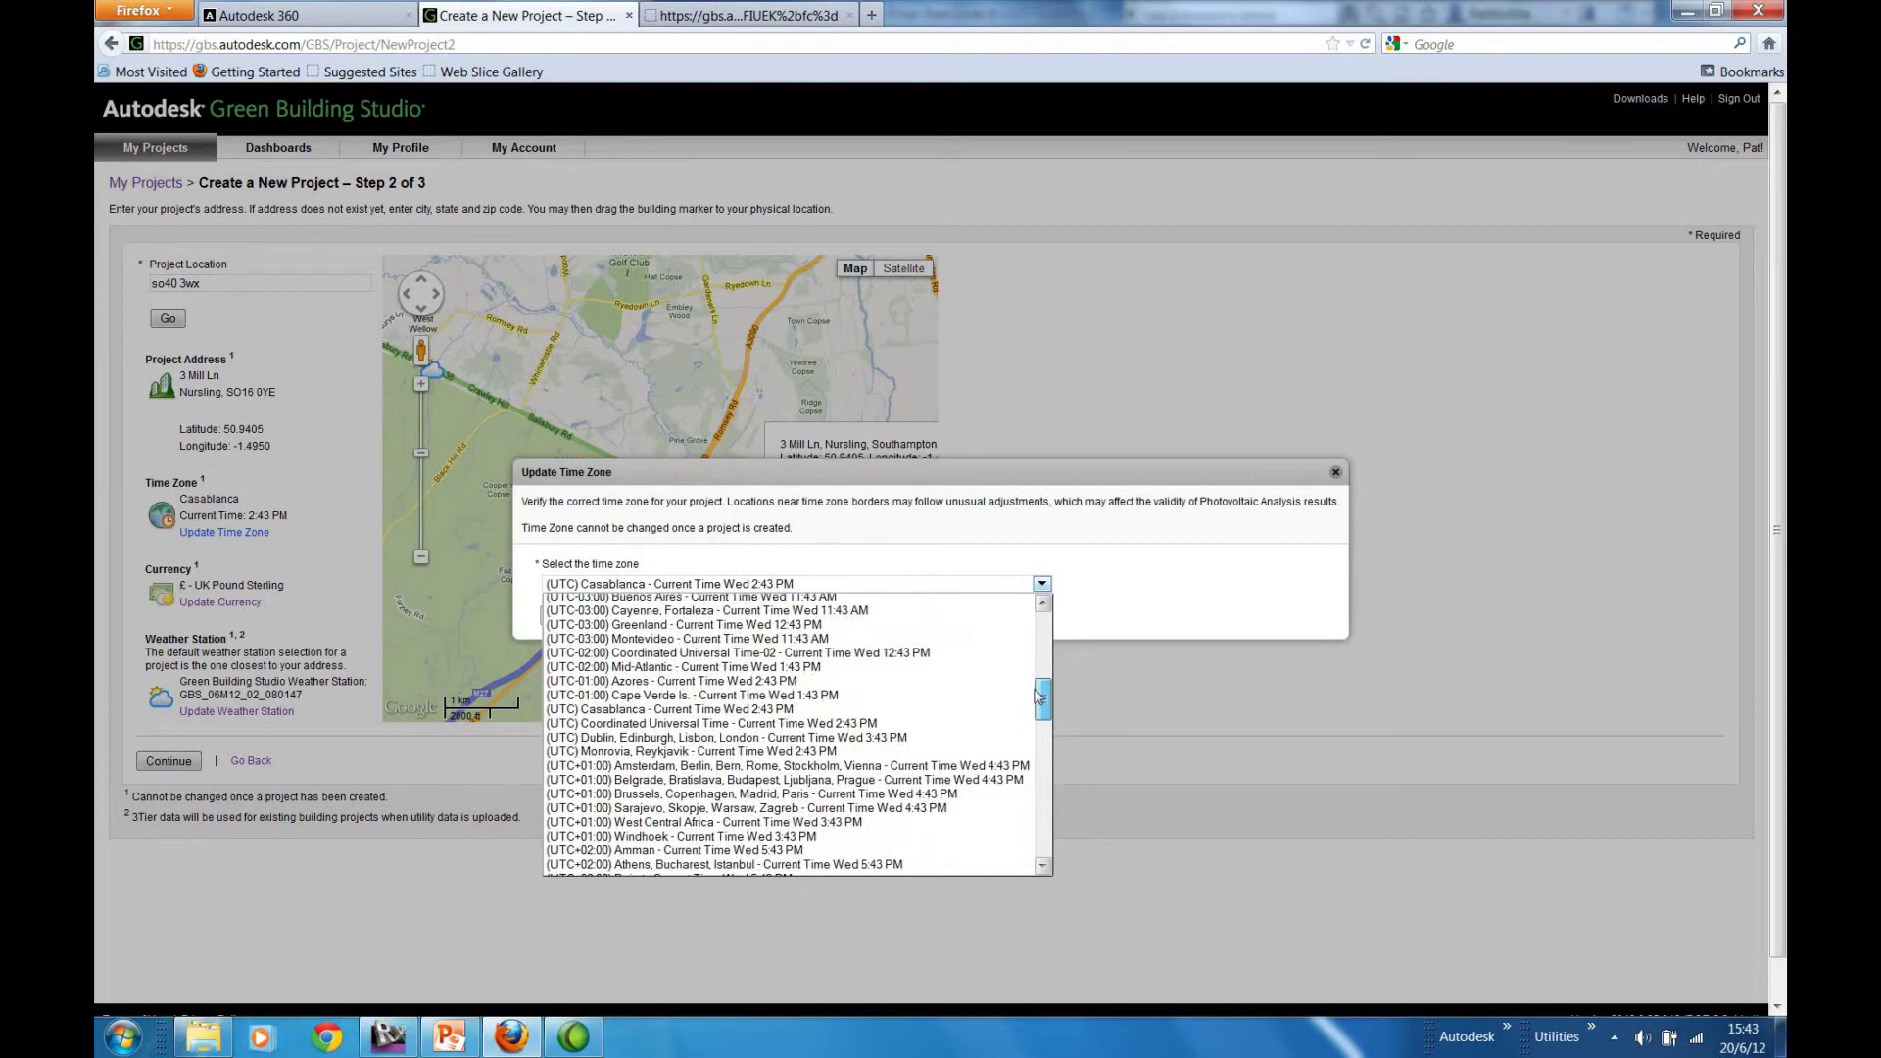
left_click(707, 737)
left_click(573, 619)
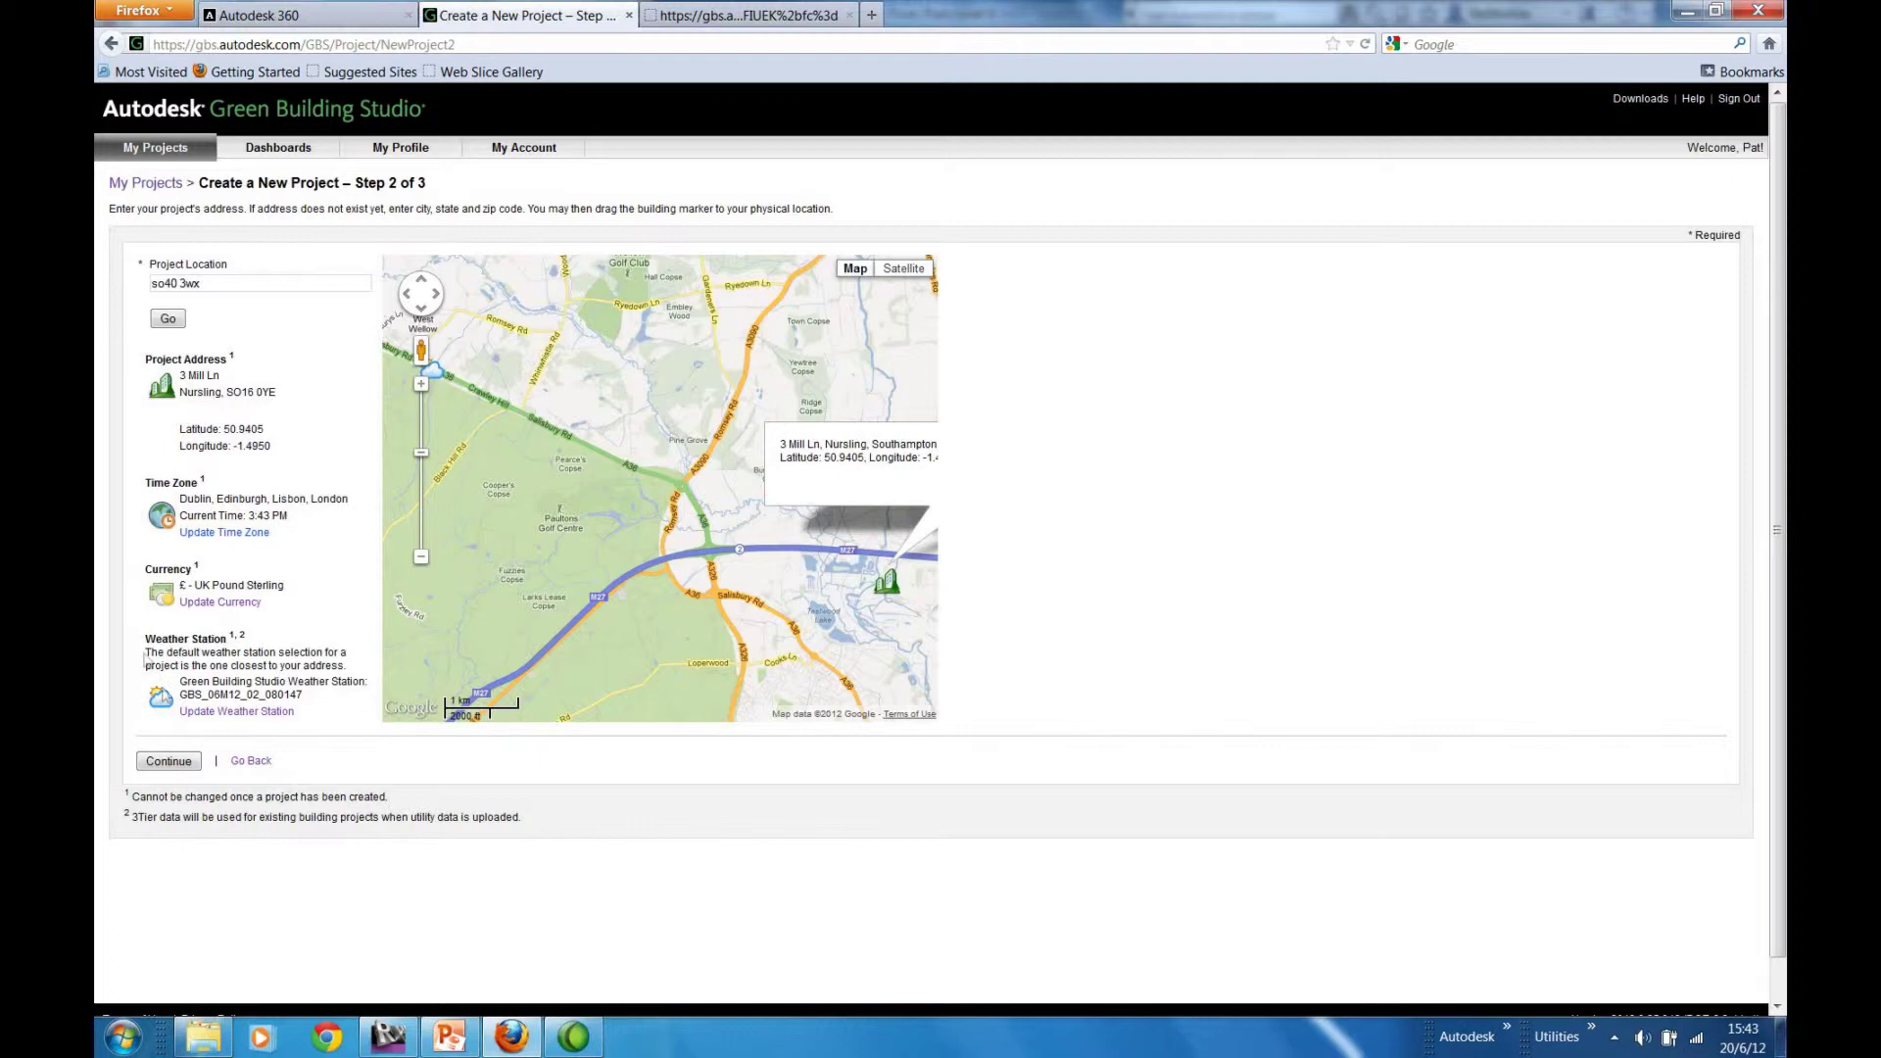
left_click(245, 713)
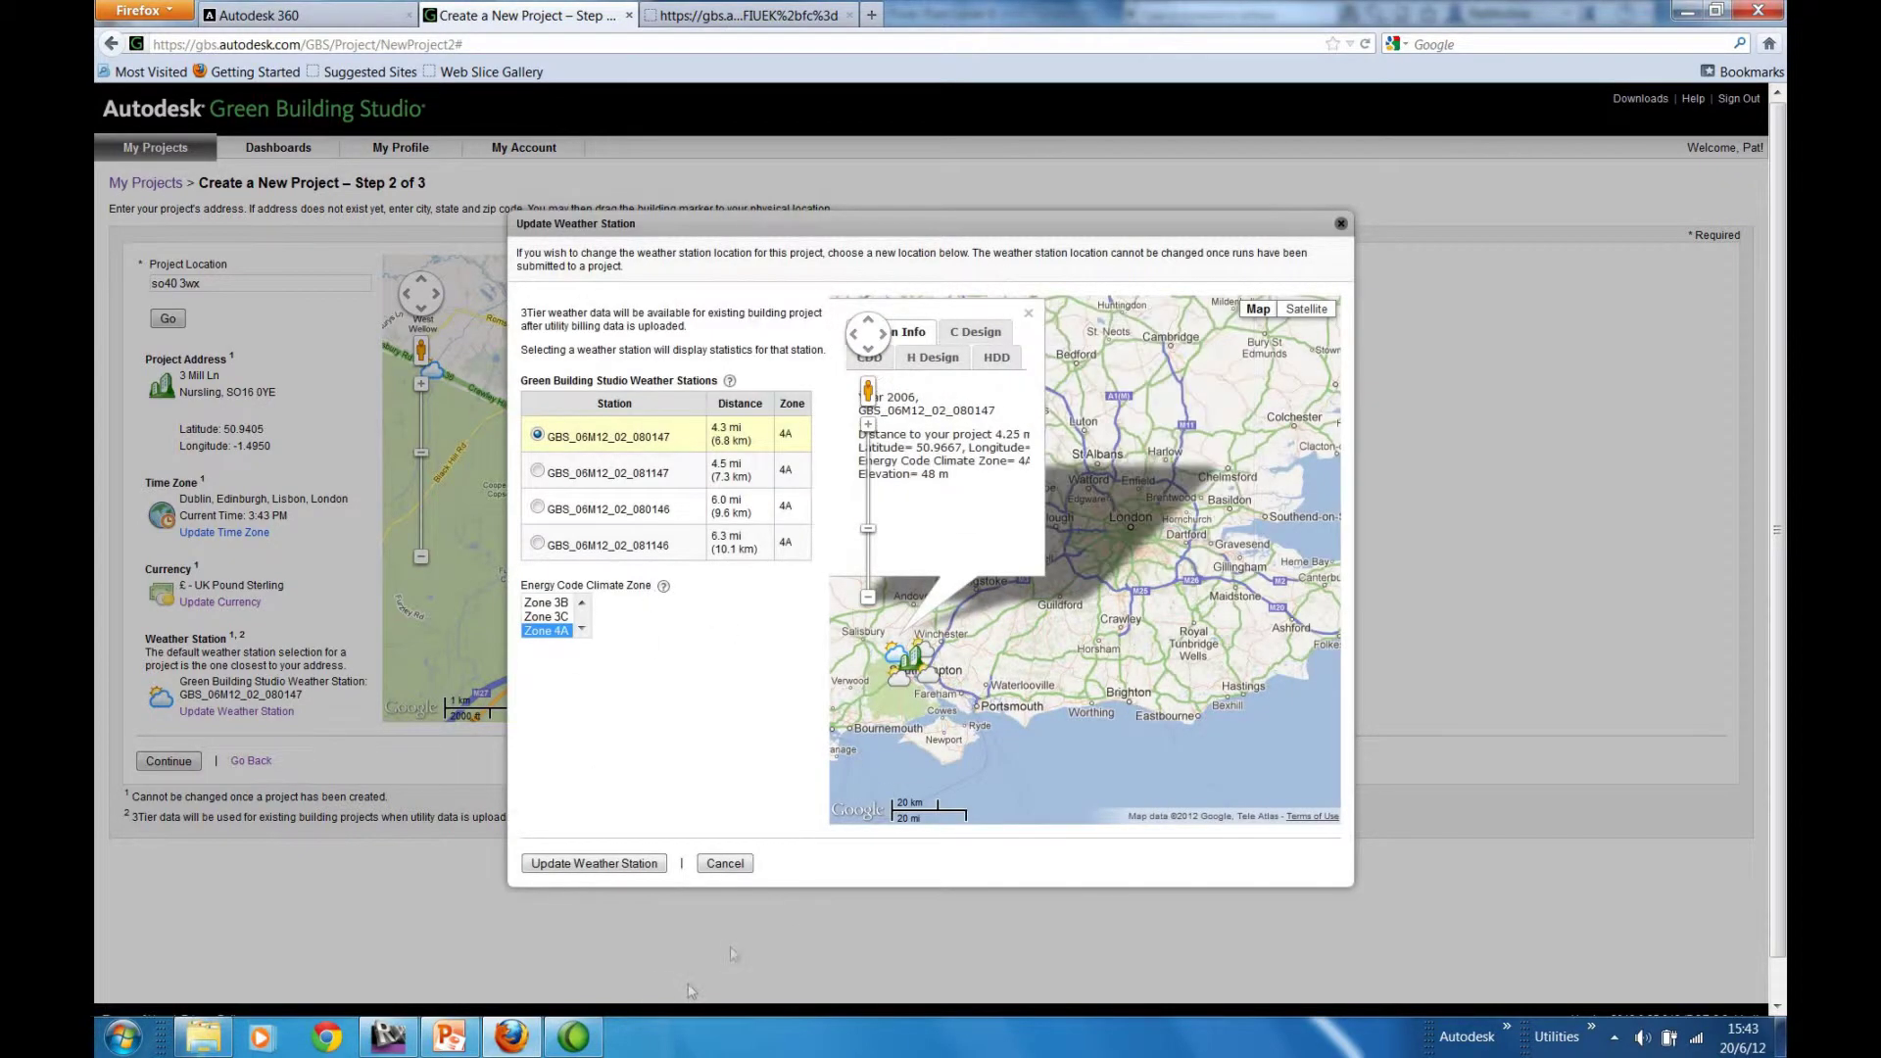
Step: Confirm weather station GBS_06M12_02_080147 and advance to Step 3 of 3
left_click(607, 865)
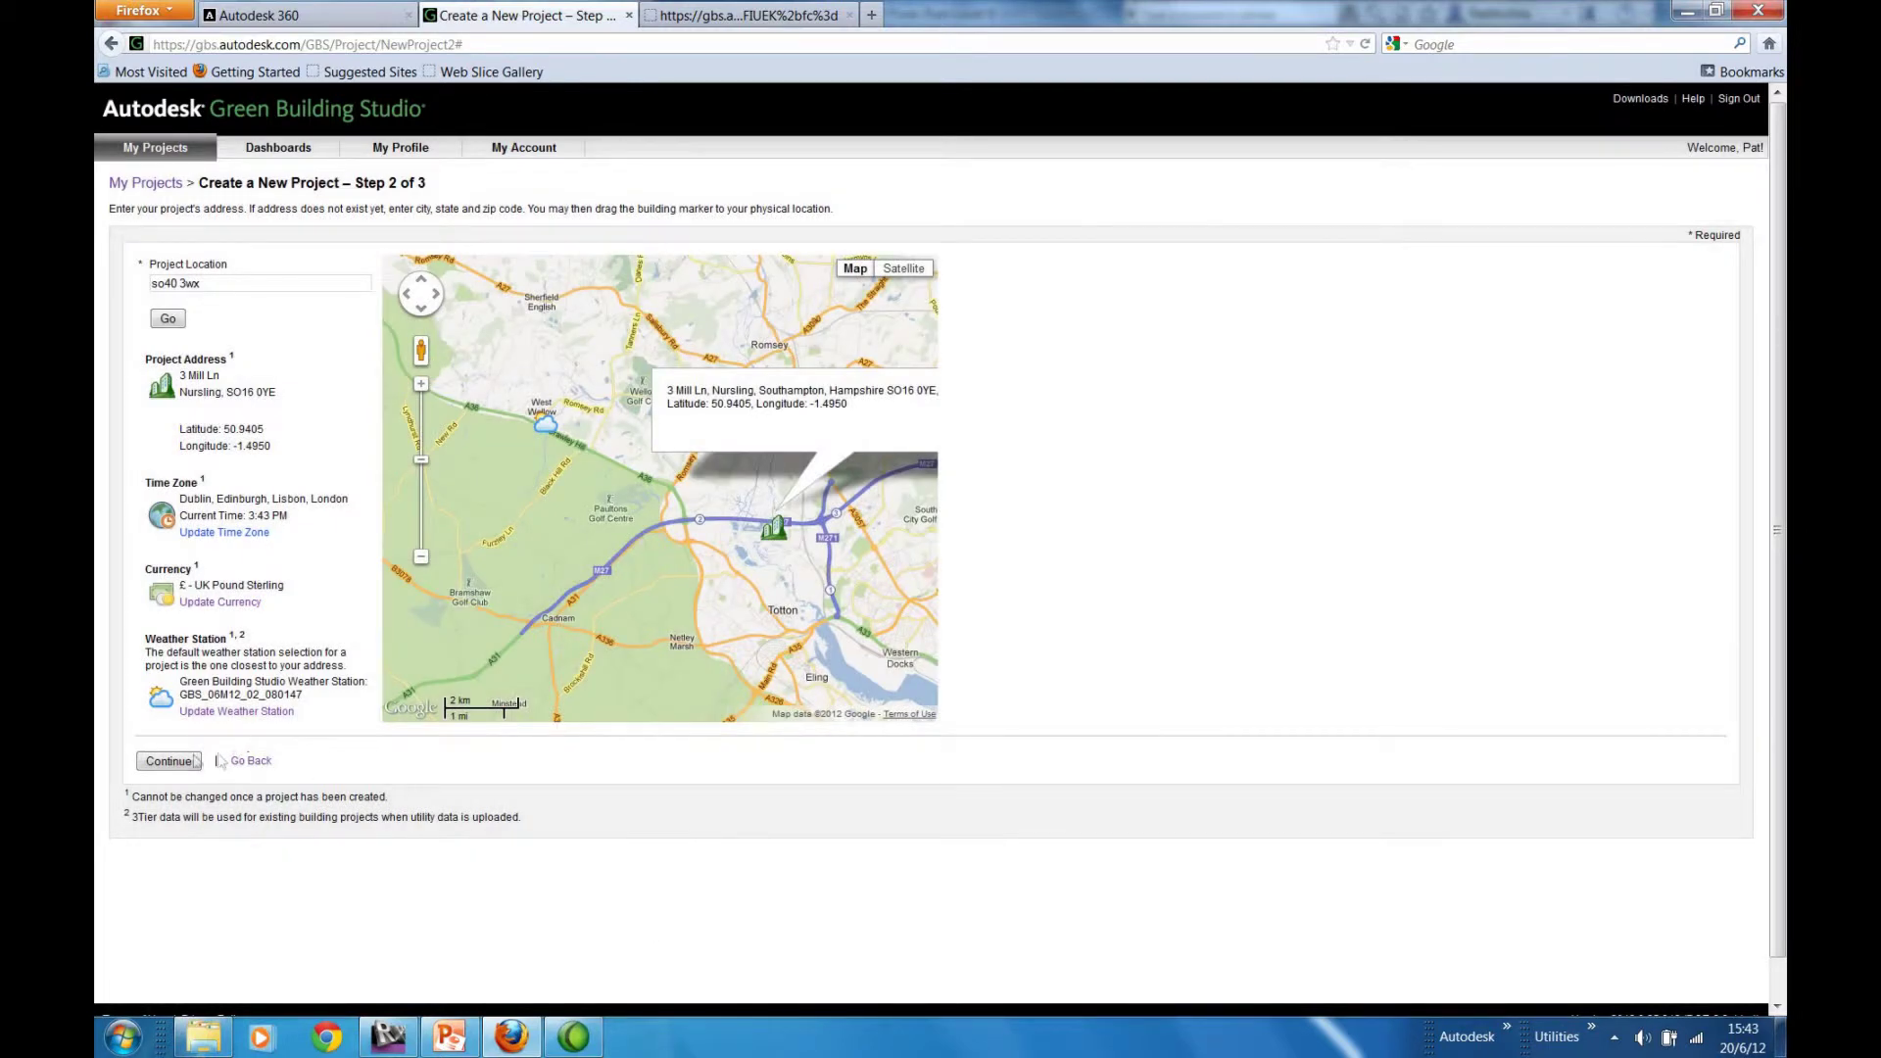
left_click(194, 761)
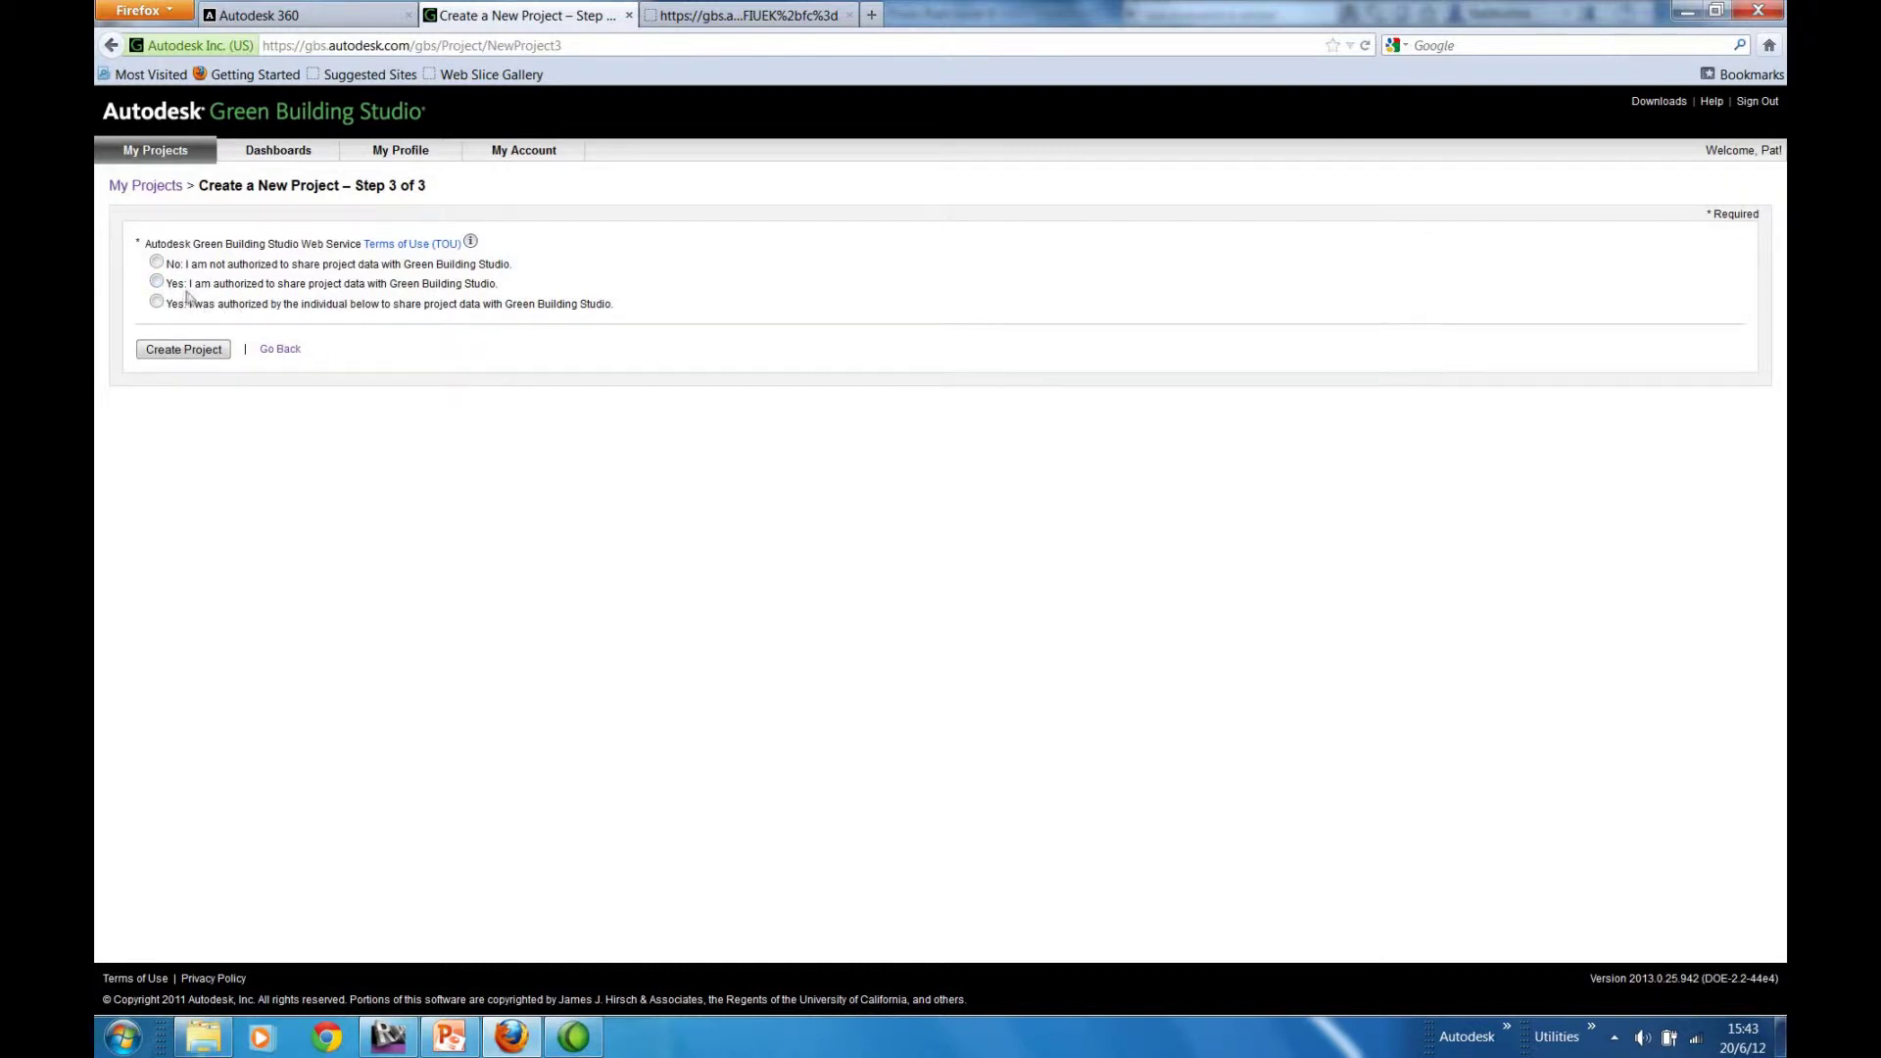
Step: Authorize data sharing and create the demo project
left_click(157, 282)
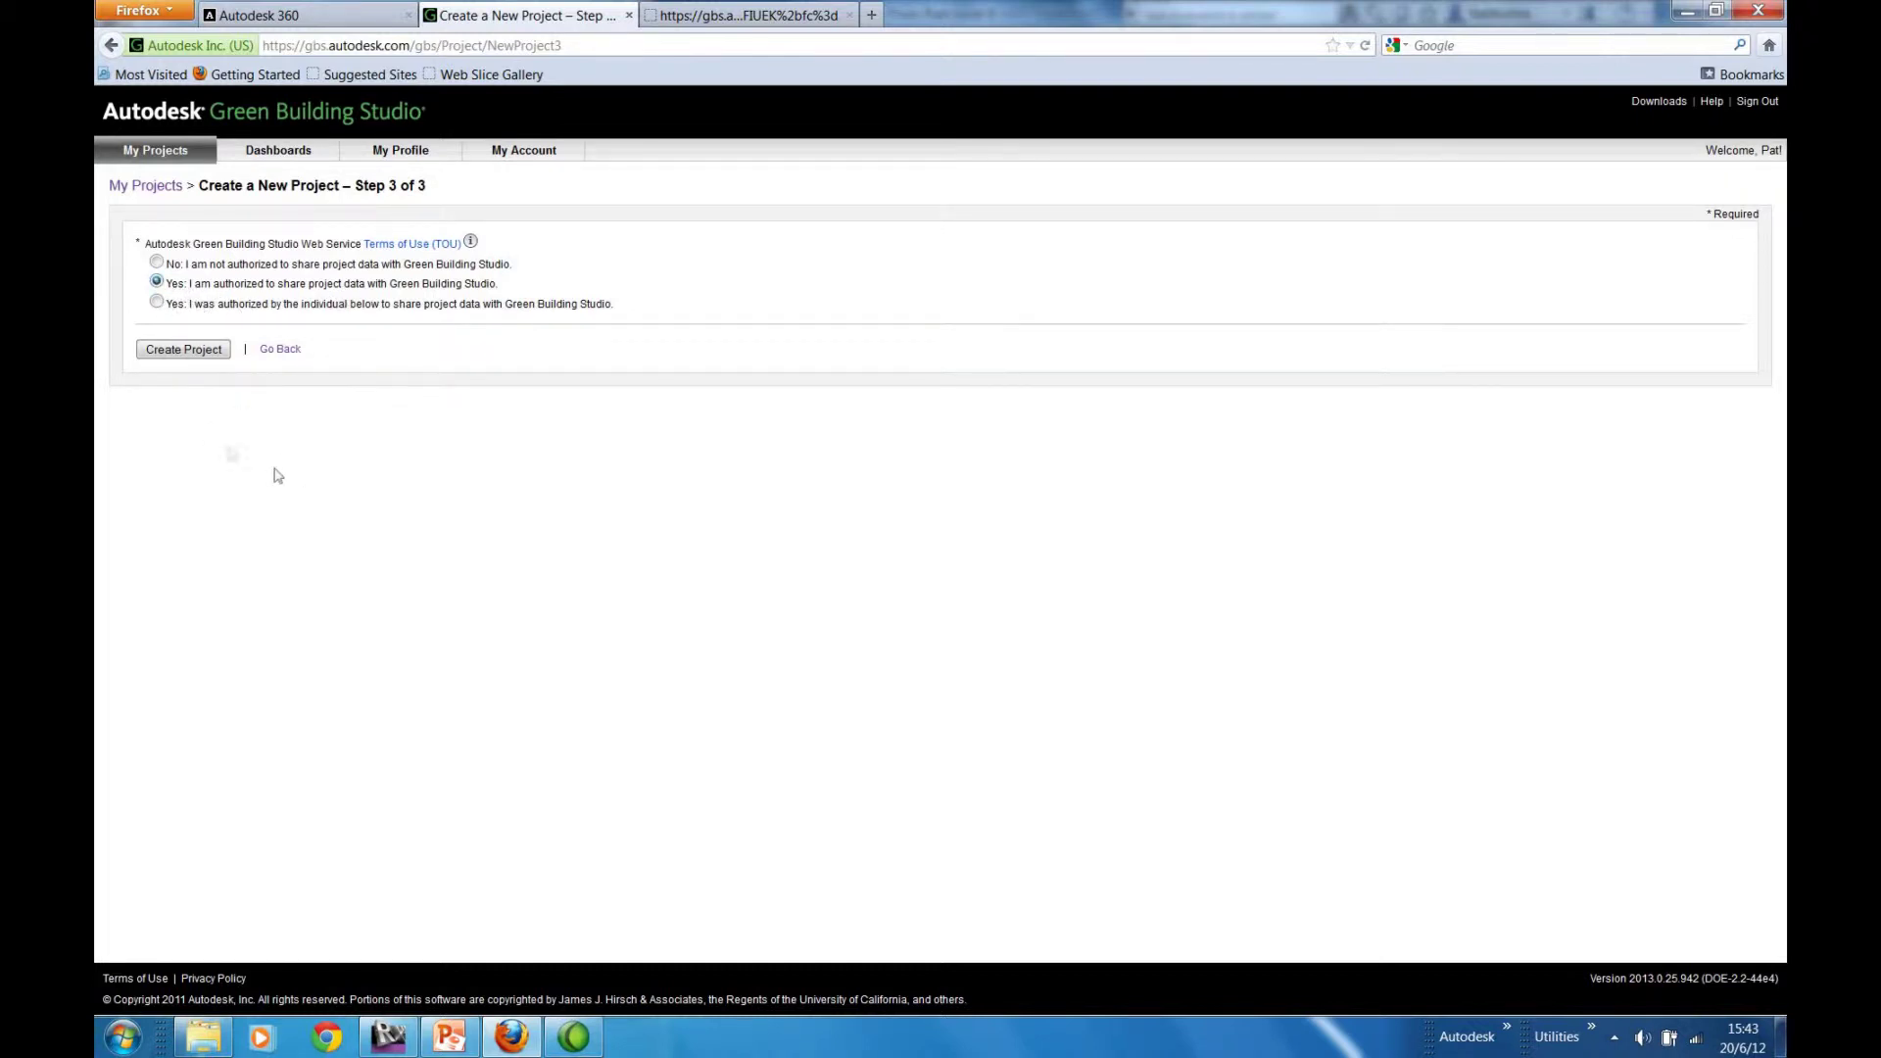
left_click(182, 351)
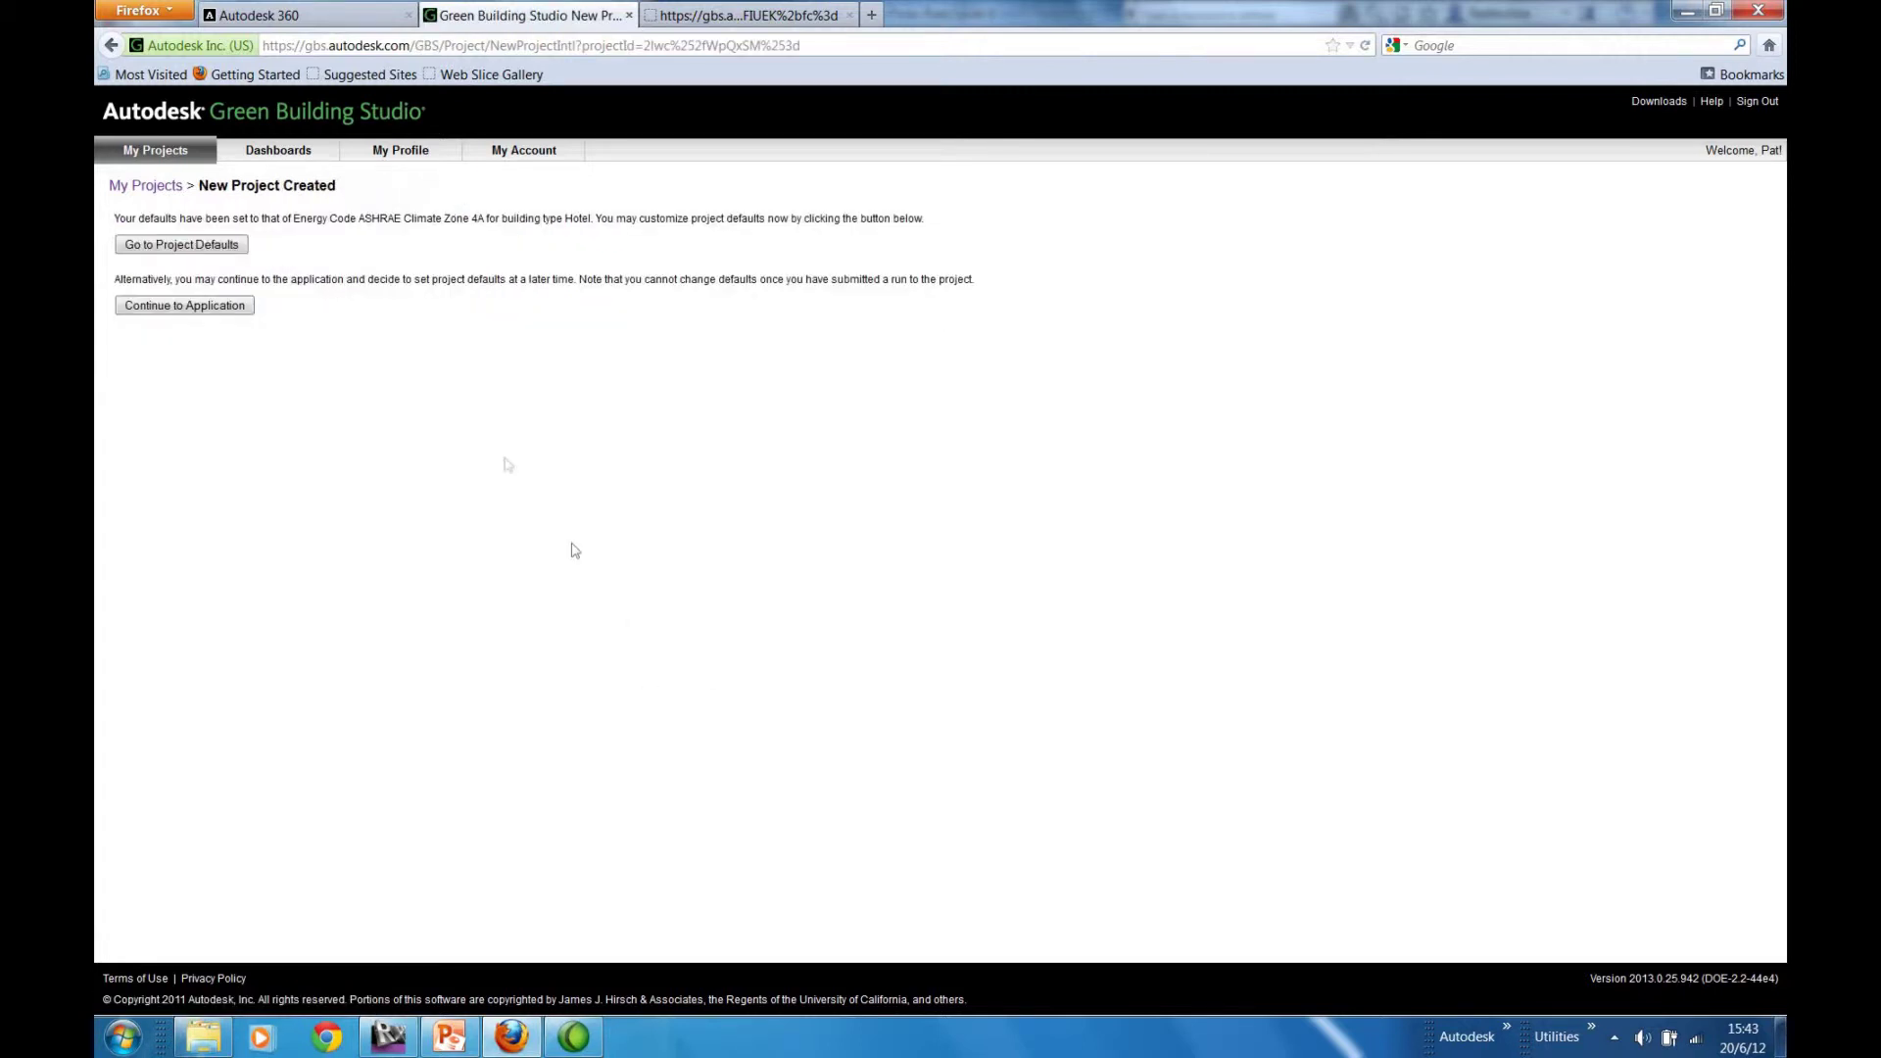
left_click(200, 249)
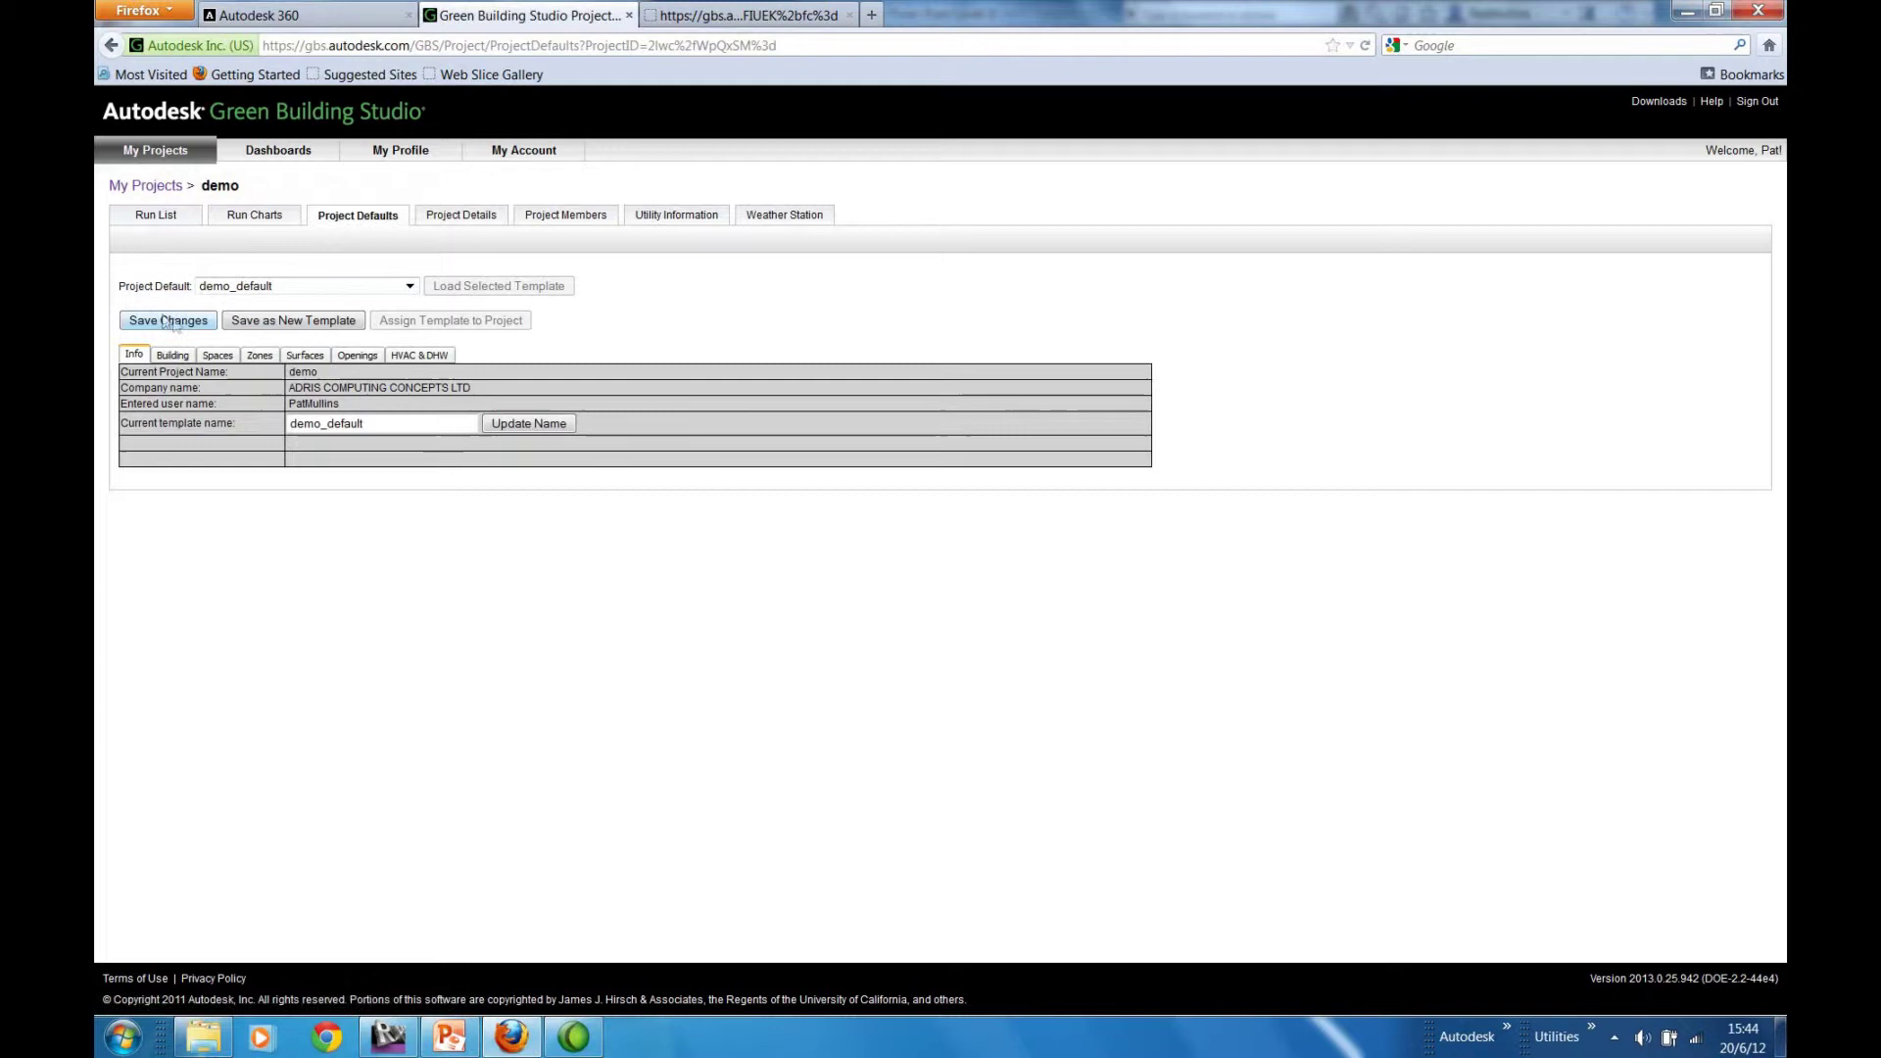
Step: Review the default Building, Spaces, Zones, Surfaces, Openings and HVAC & DHW parameters
left_click(172, 355)
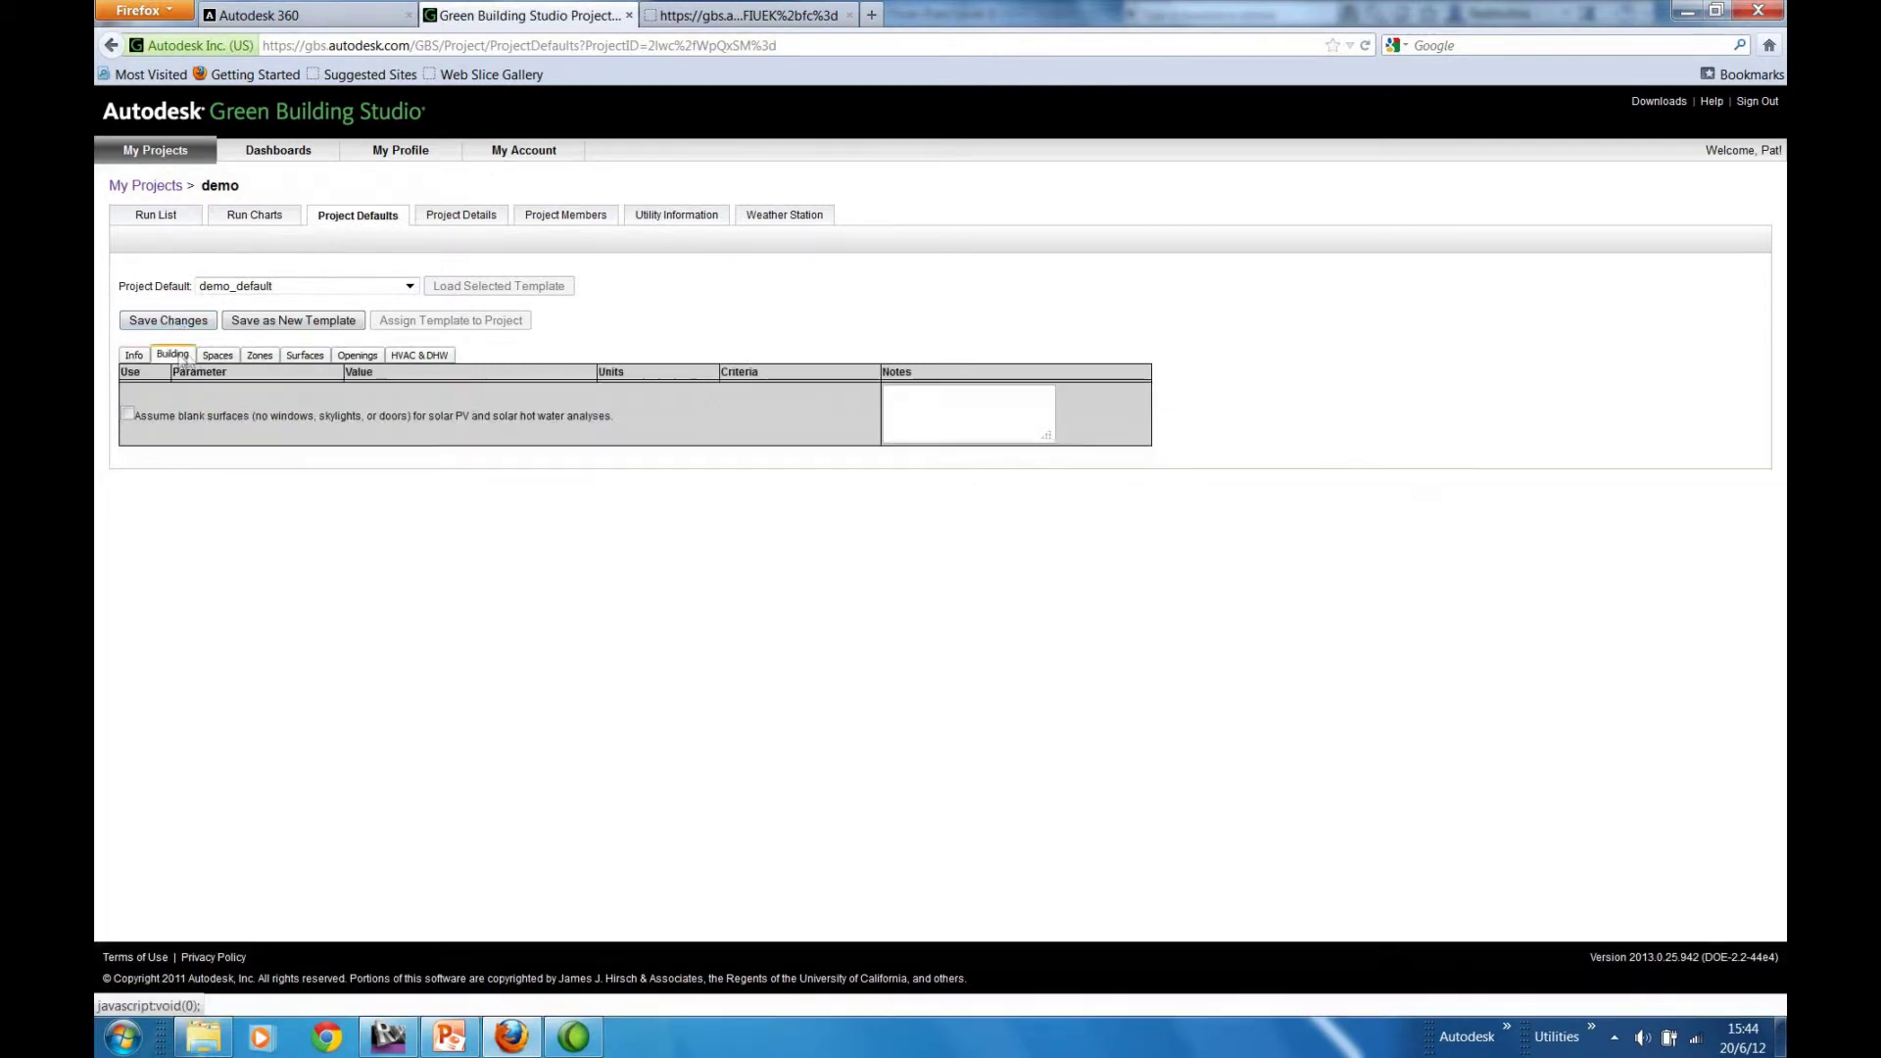
left_click(218, 354)
left_click(260, 356)
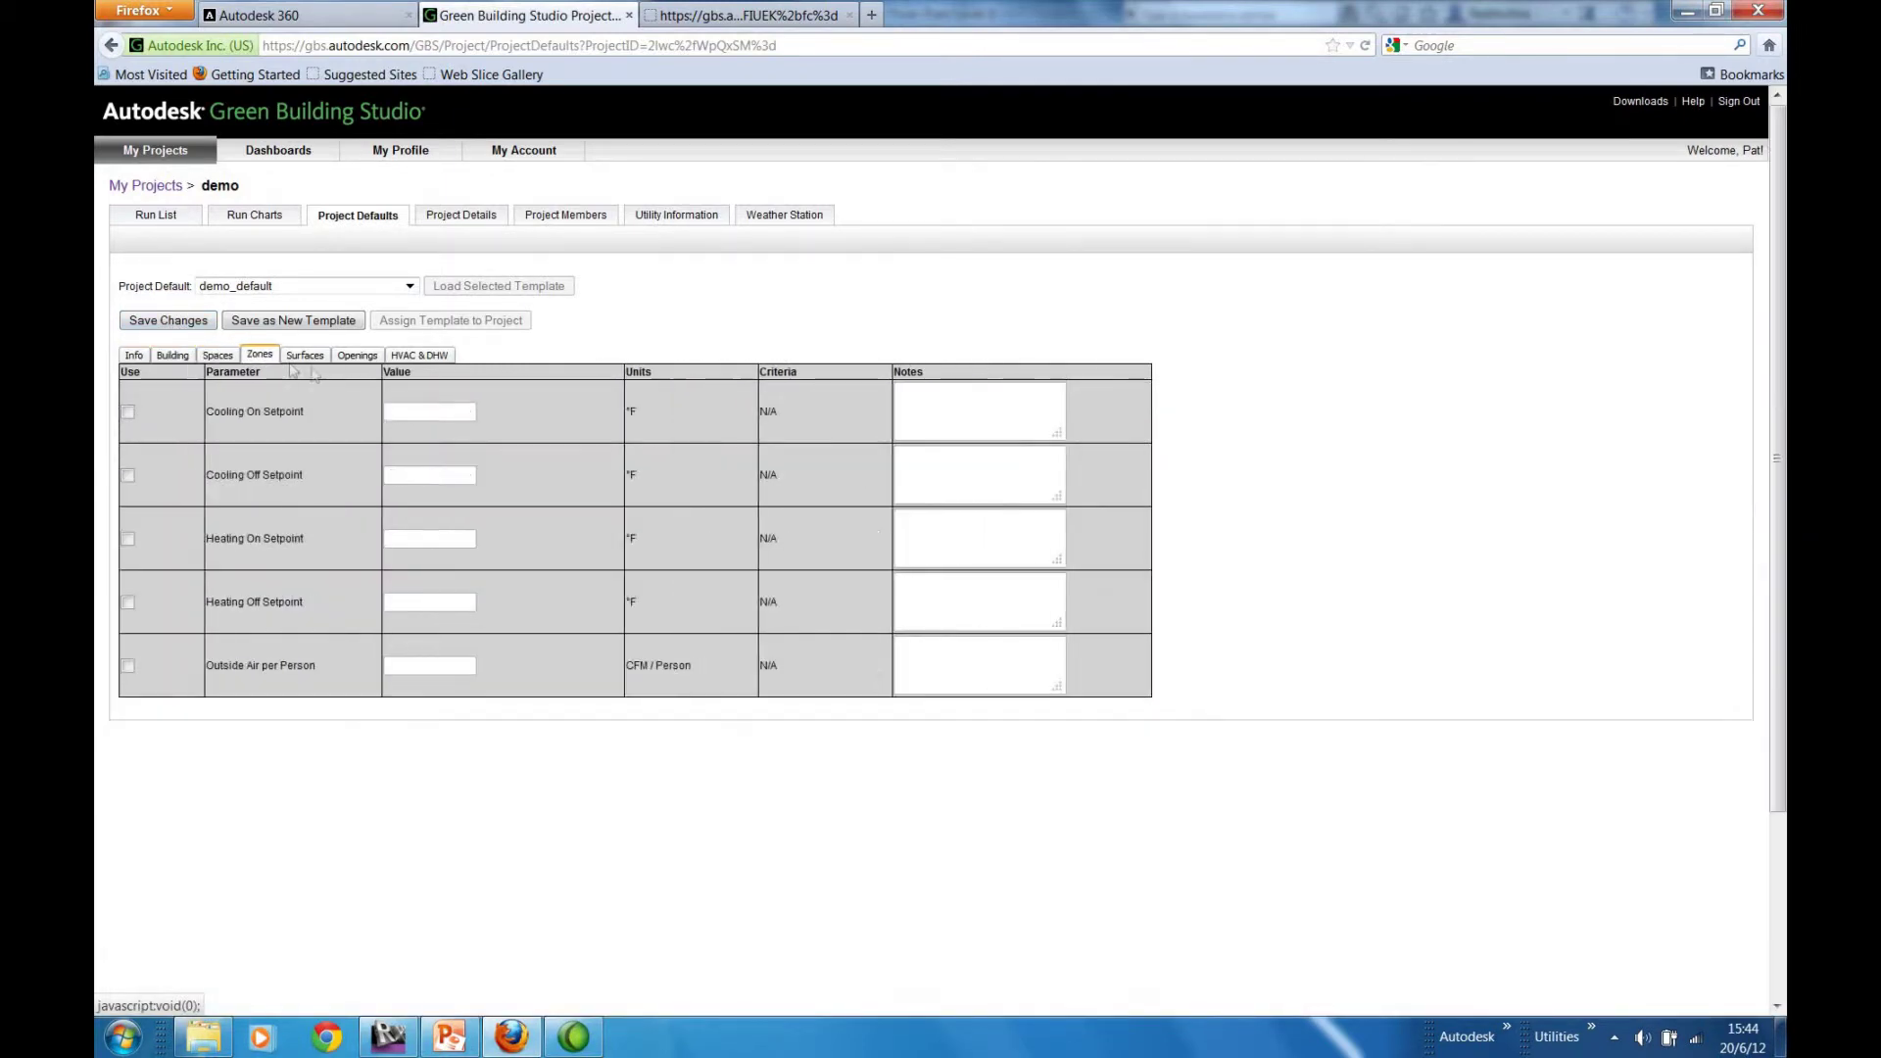
left_click(306, 355)
left_click(357, 355)
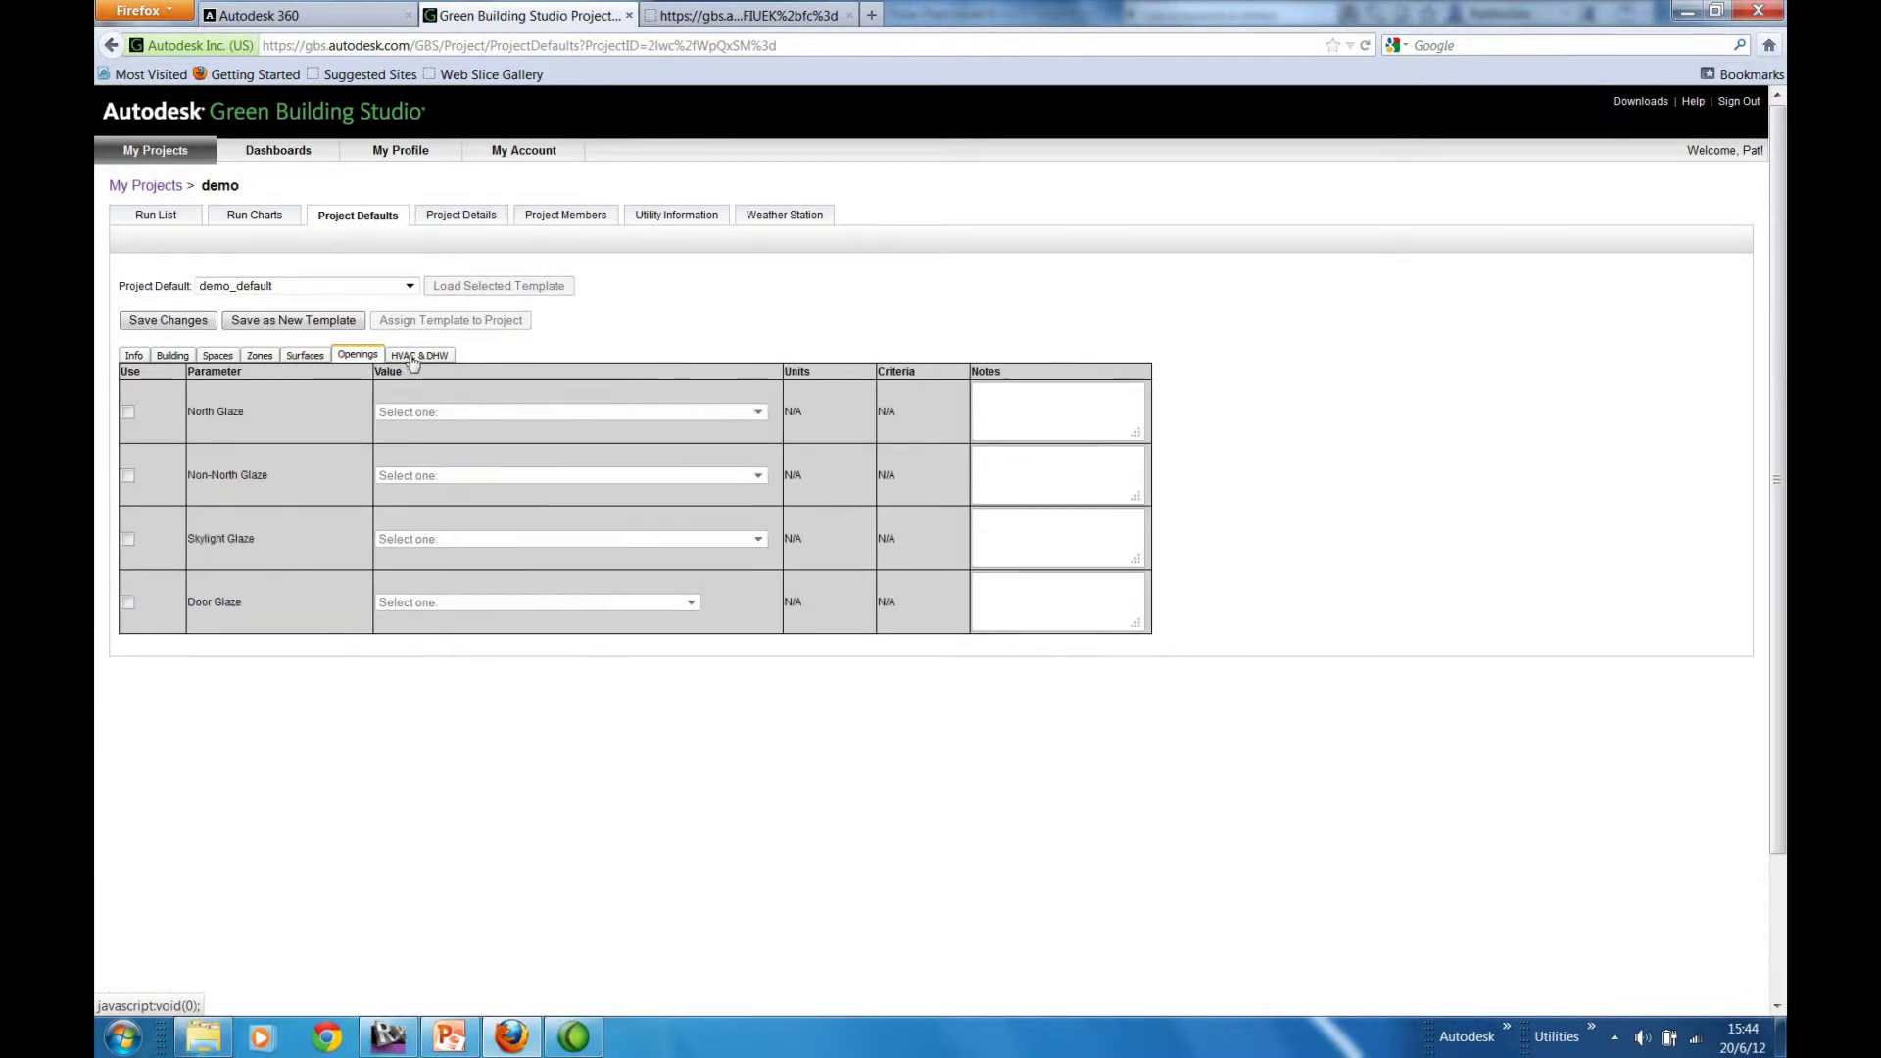
left_click(419, 355)
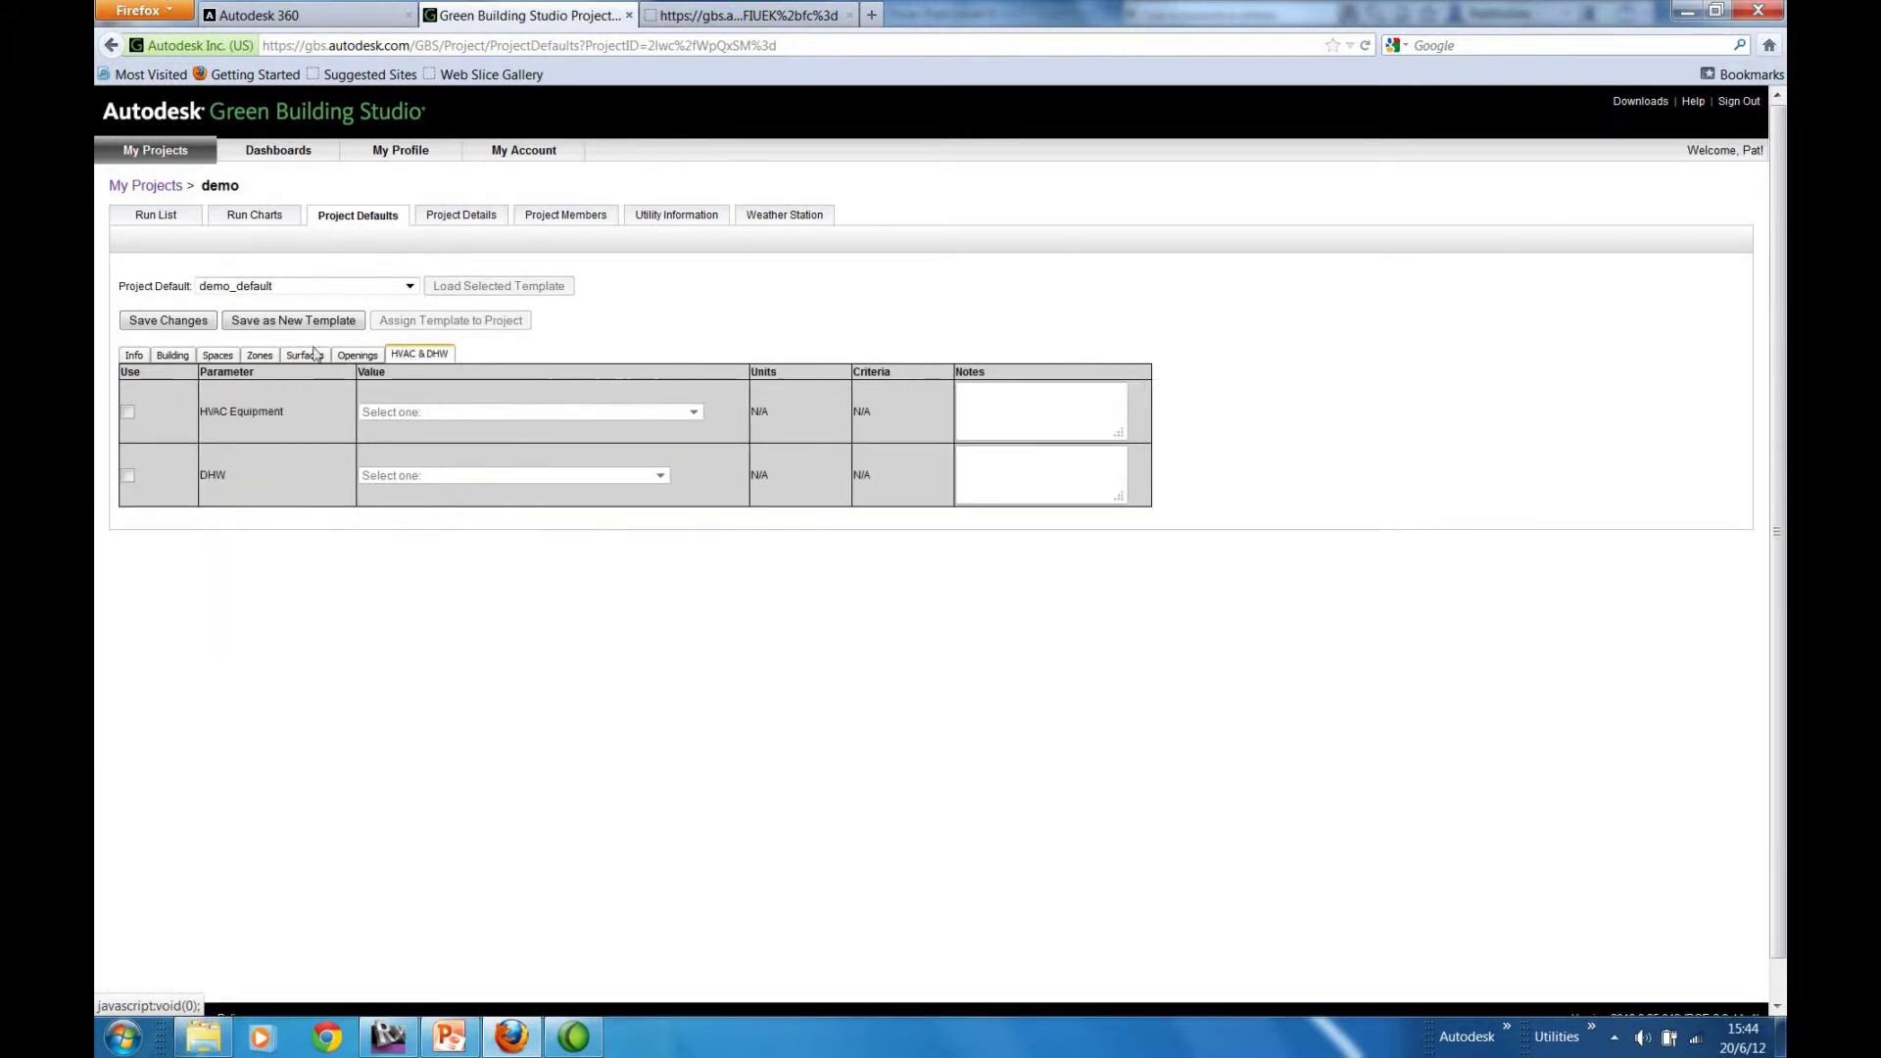
Step: In demo's Utility Information, save default rates of £0.26 per kWh electric and £2.60 per therm fuel
left_click(143, 186)
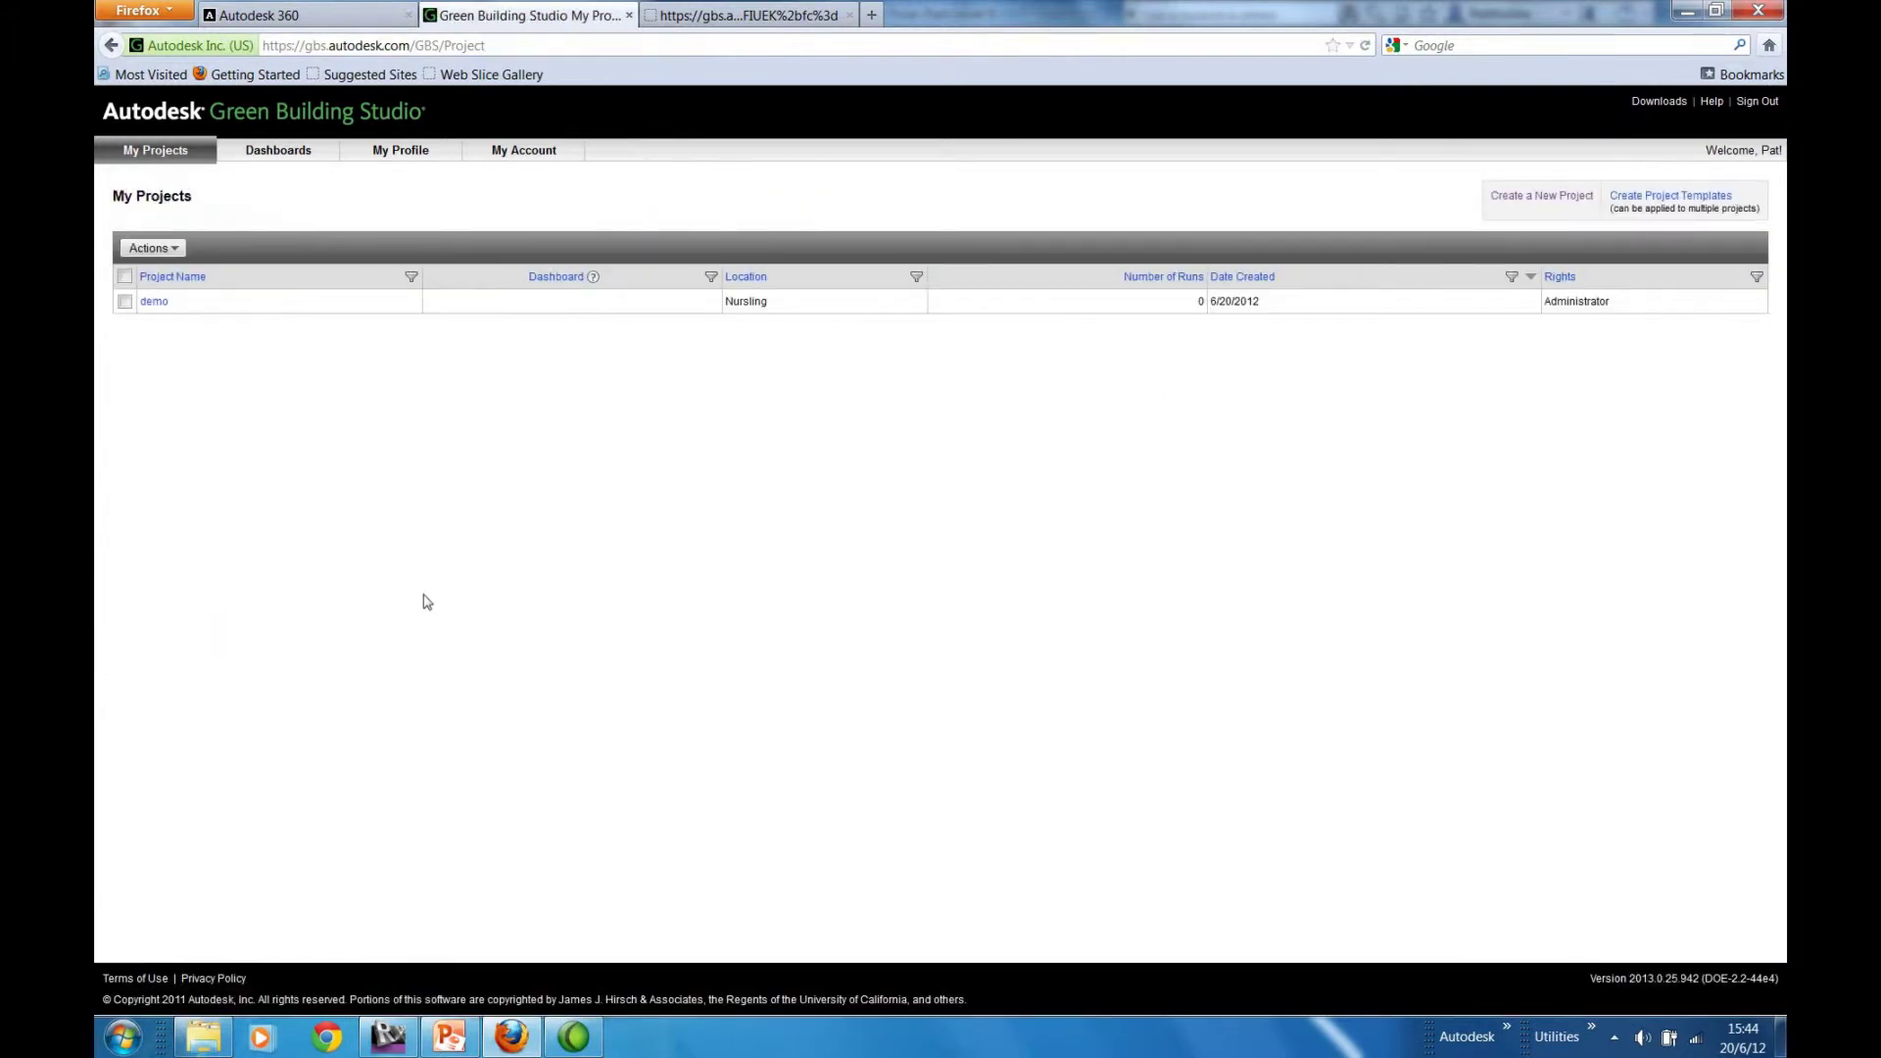
left_click(154, 302)
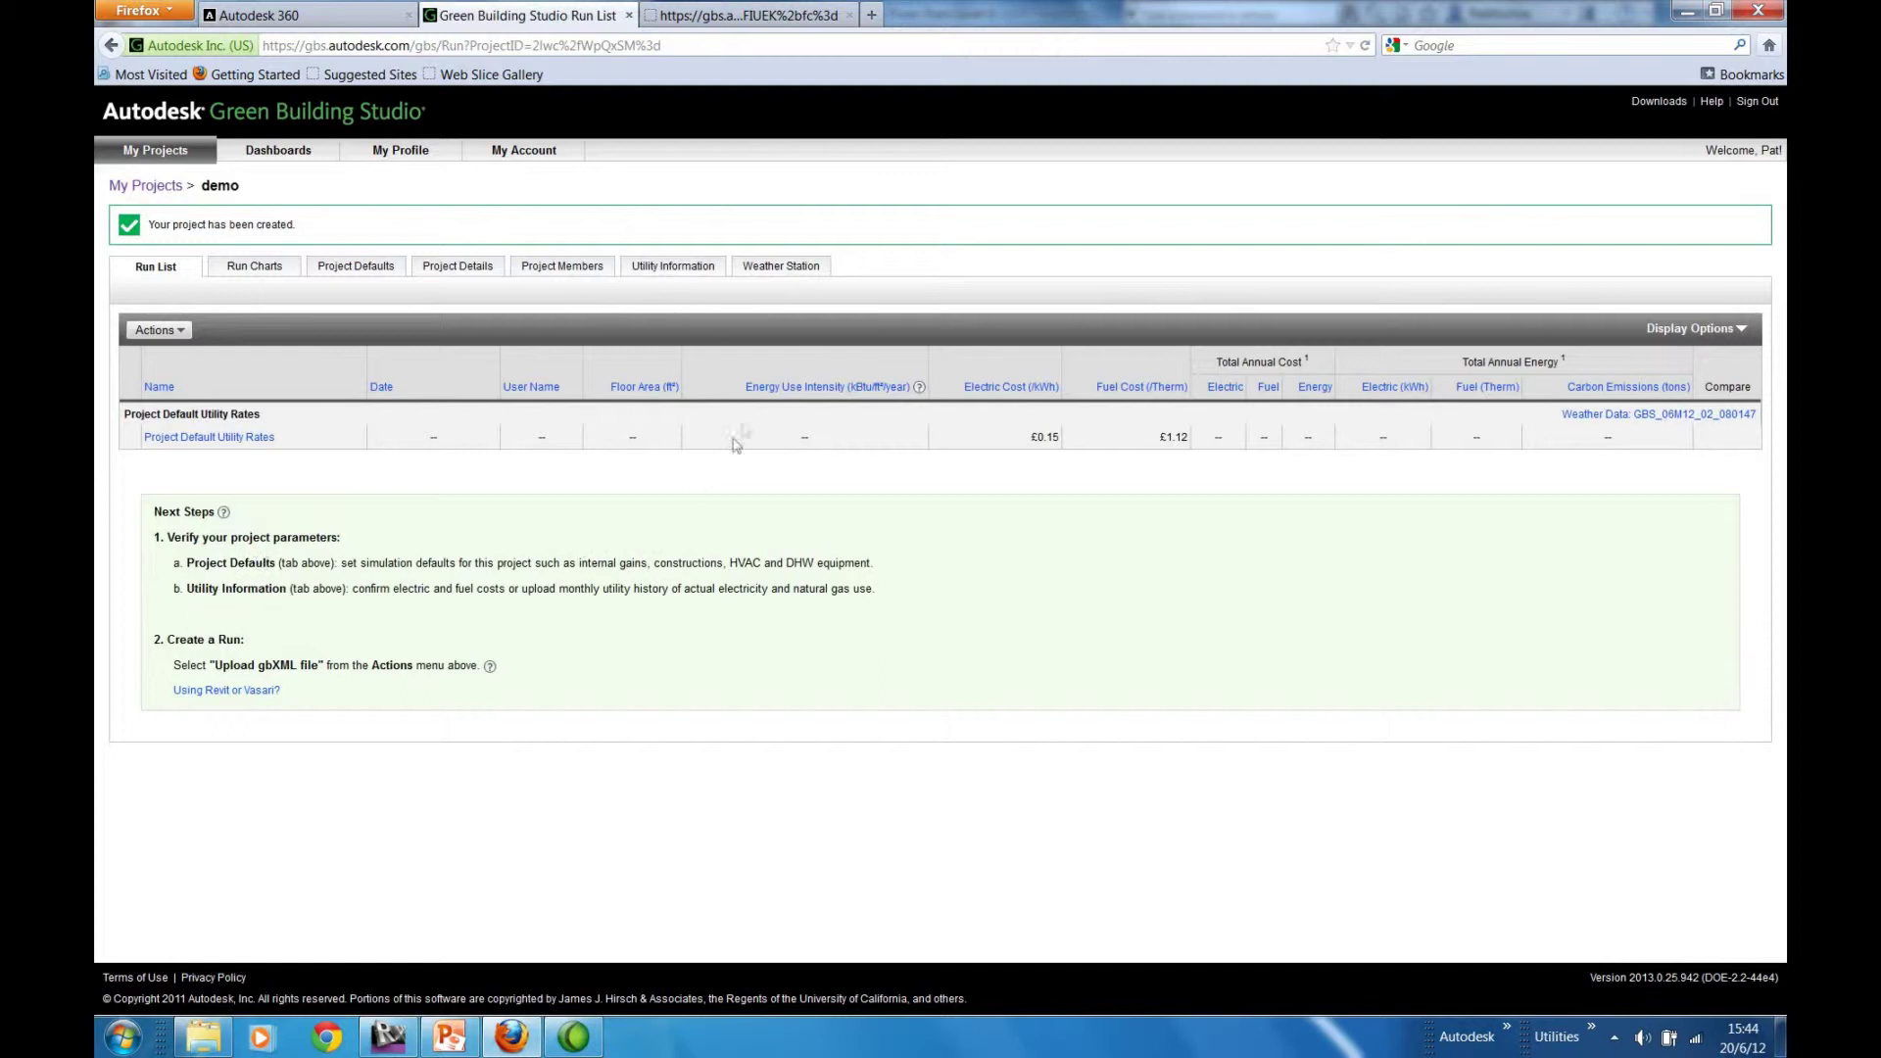
left_click(672, 266)
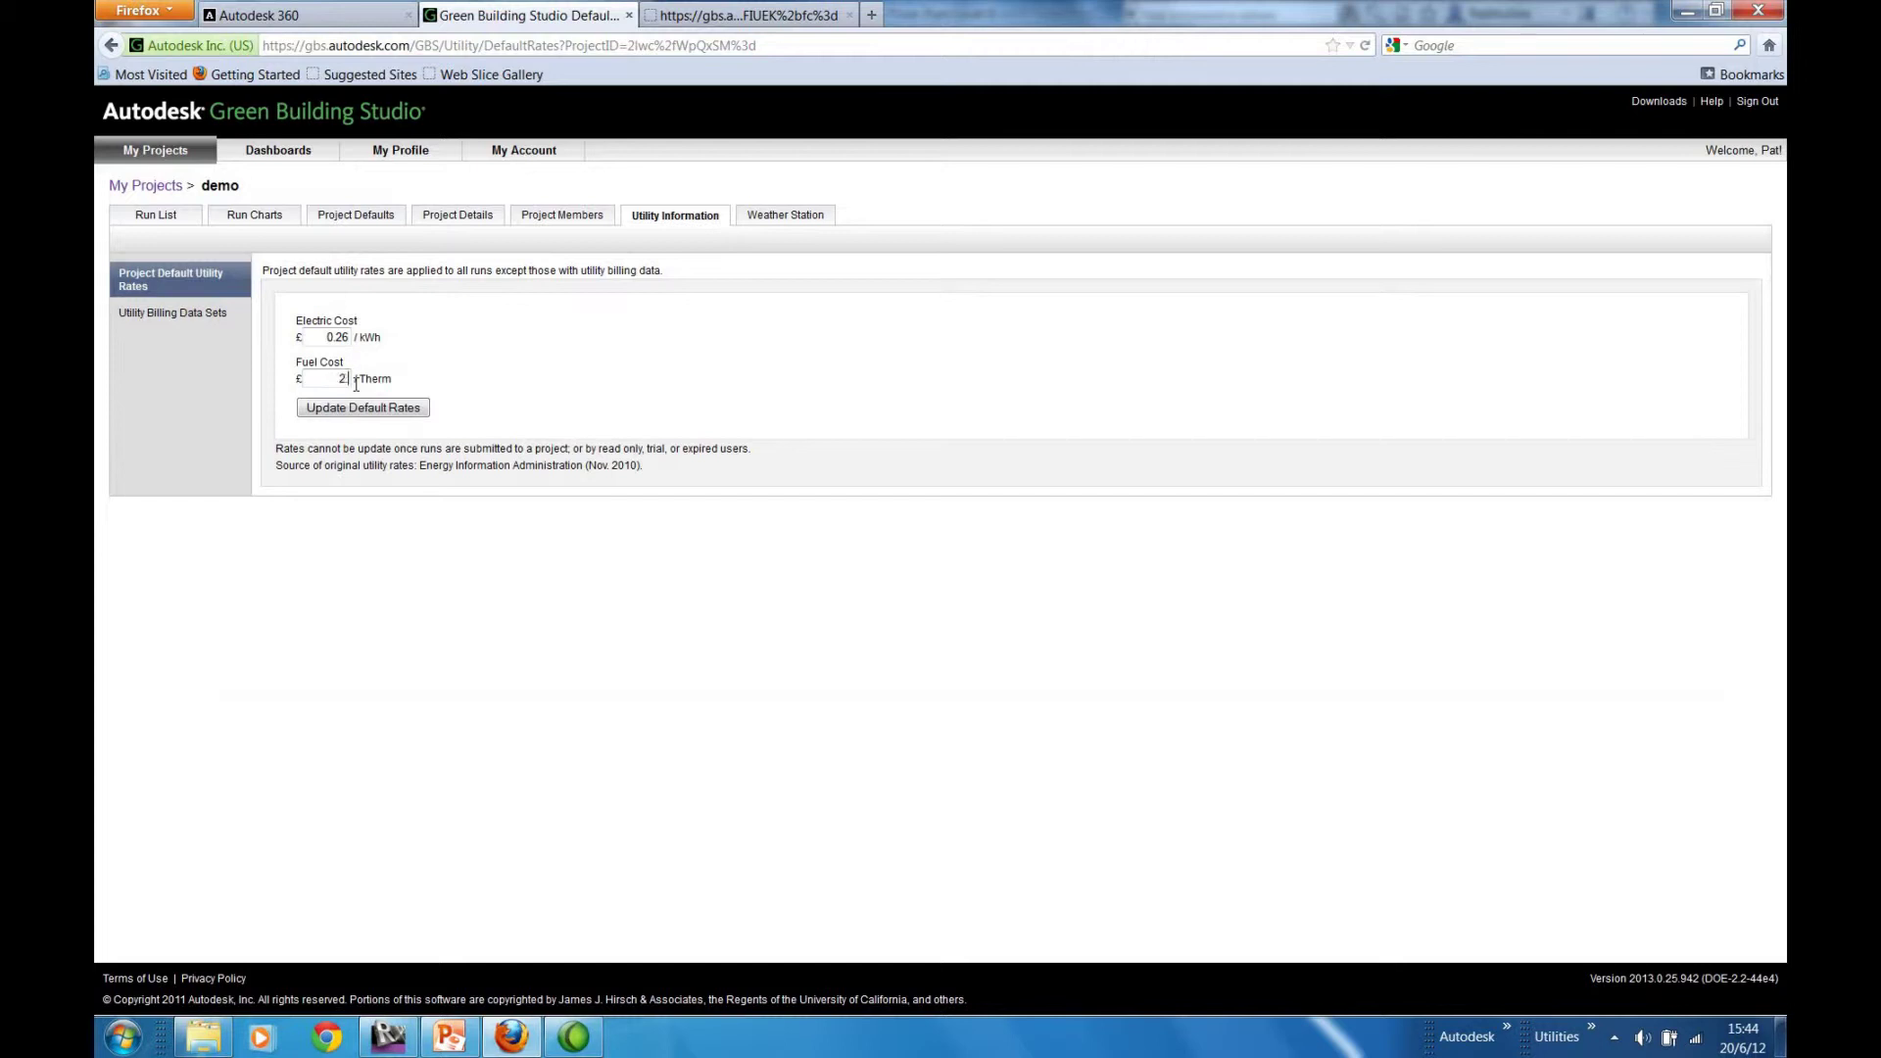
left_click(347, 406)
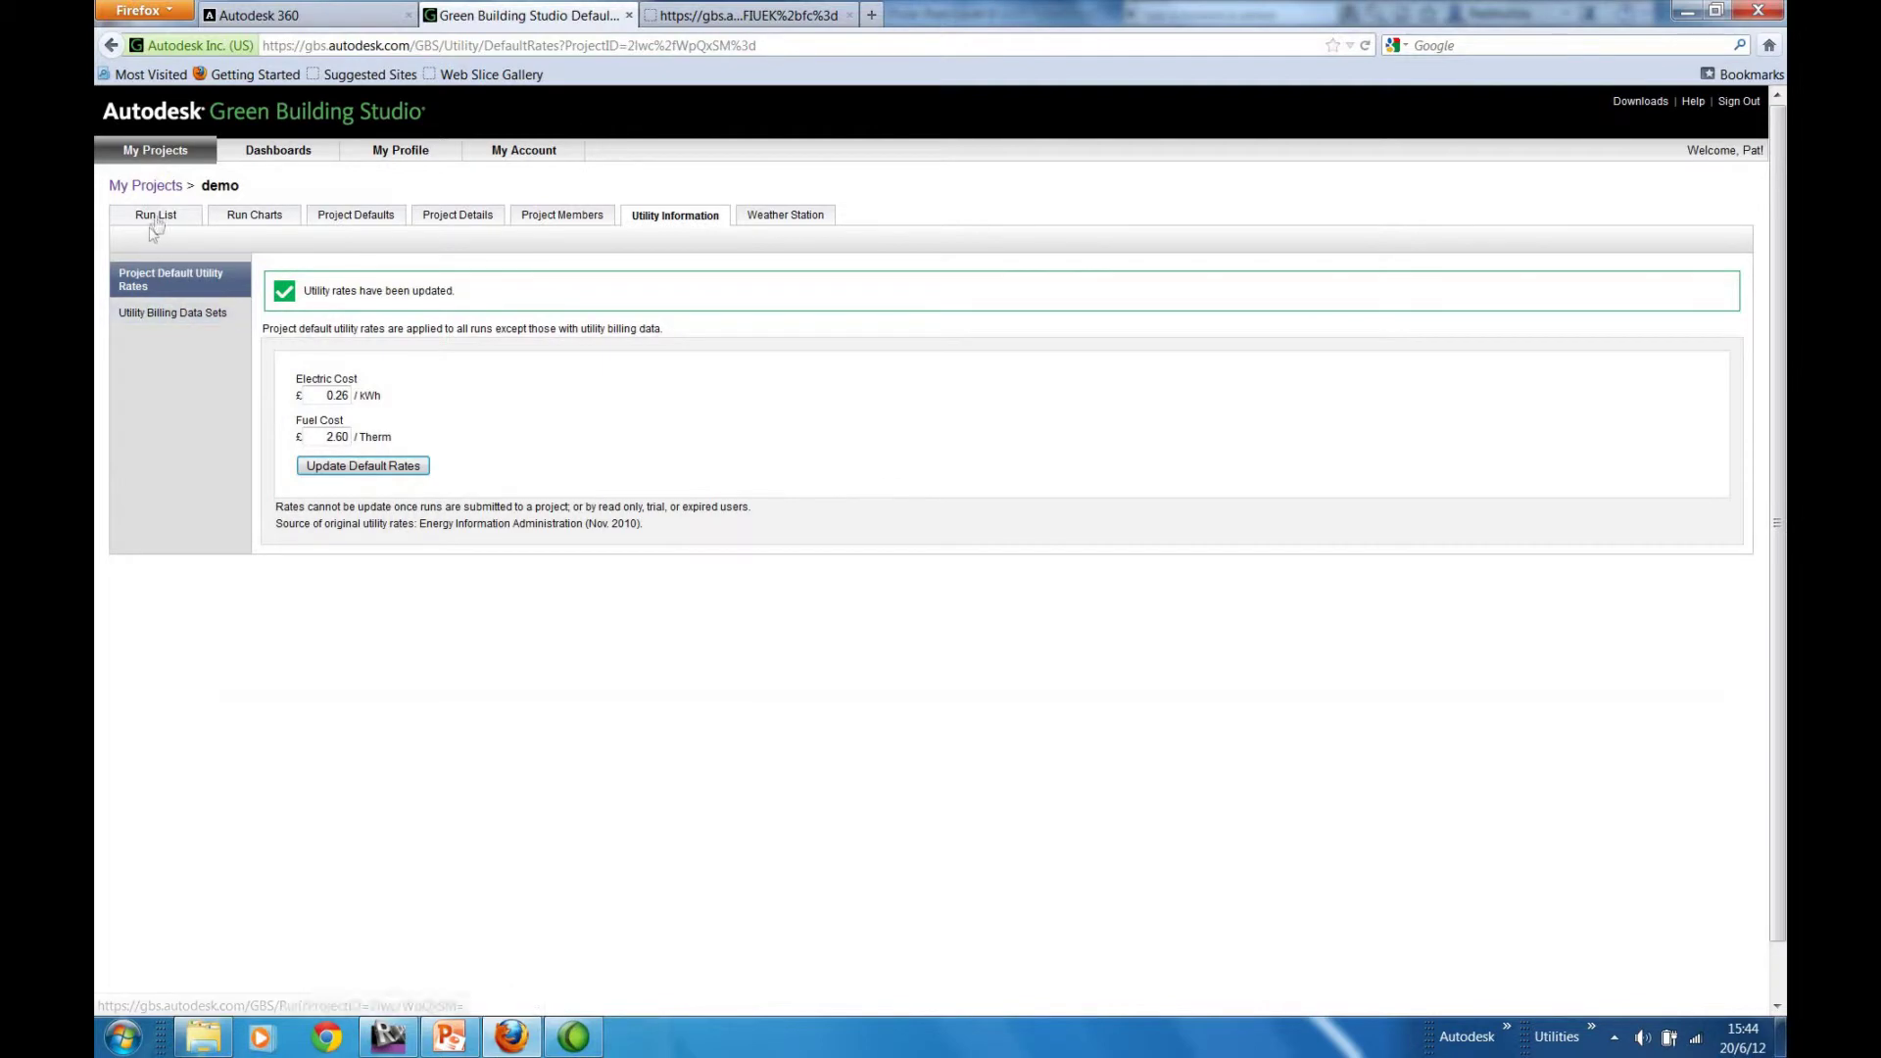
left_click(152, 186)
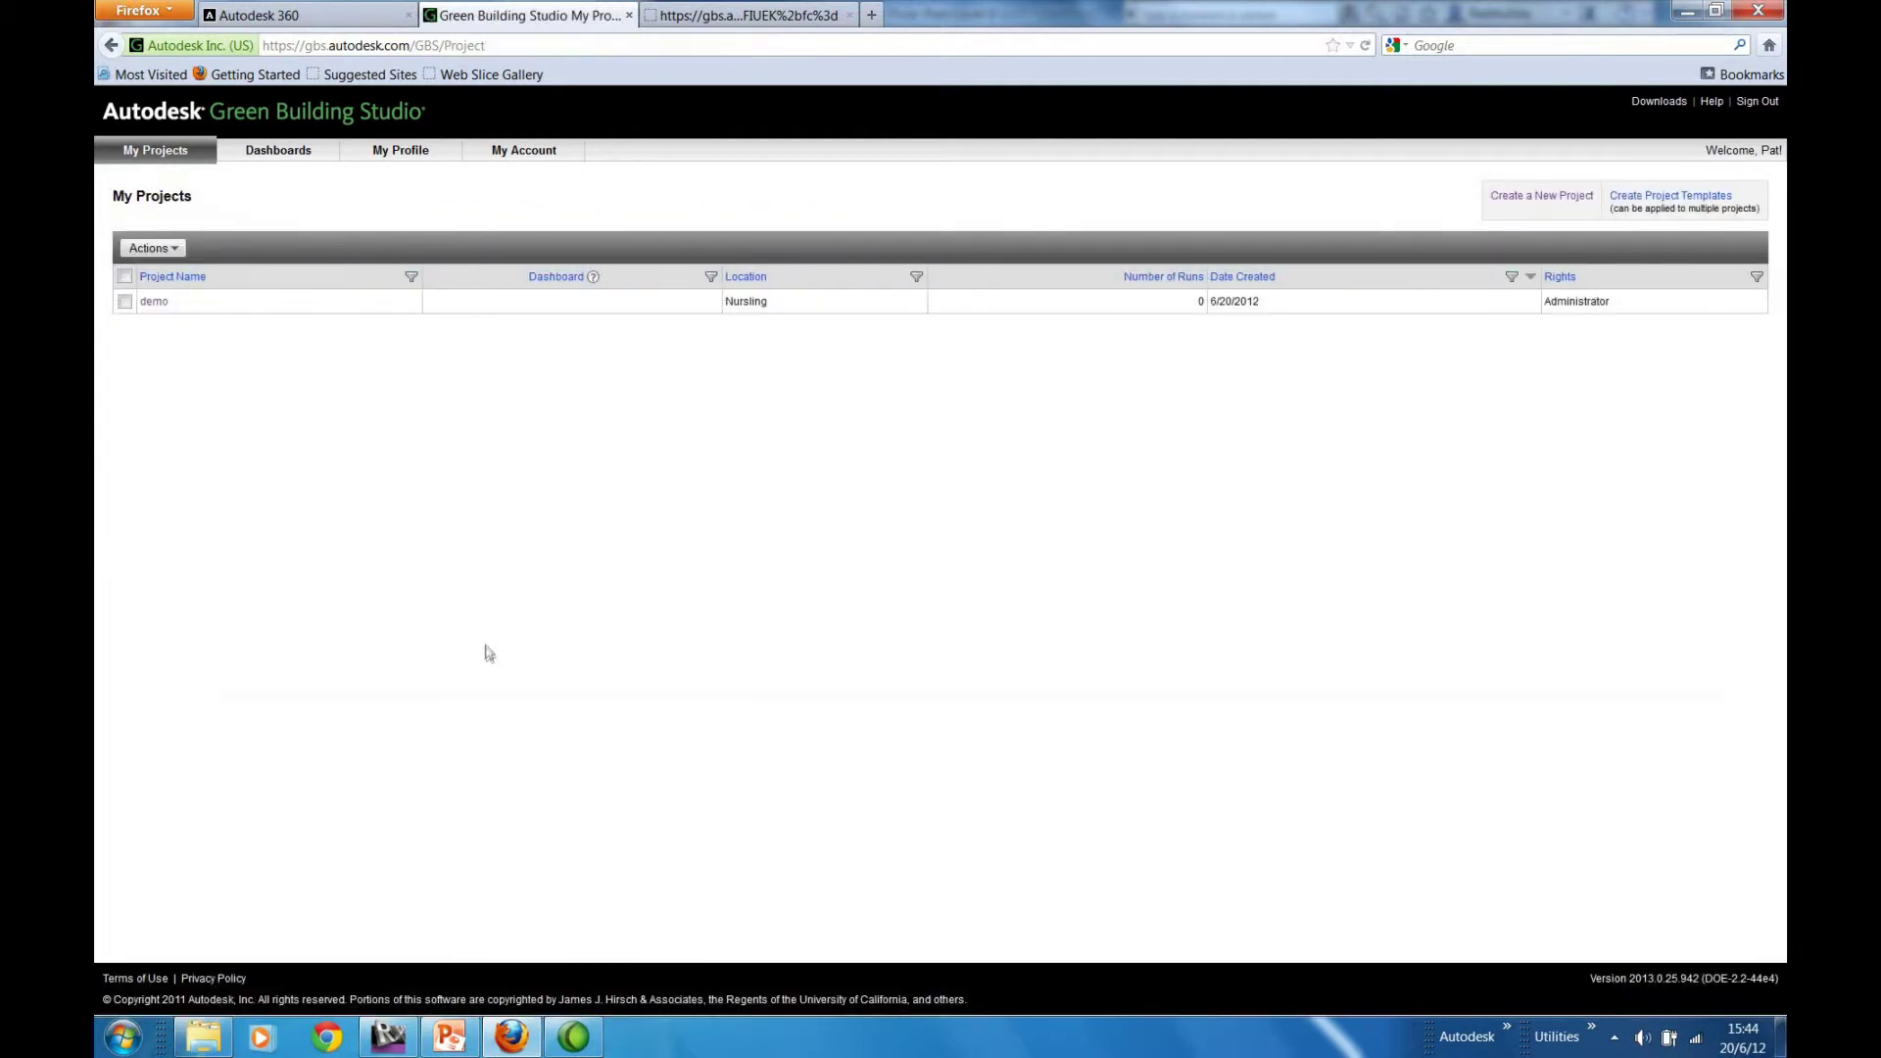
Step: Select GBS Demo.xml from disk as the demo project's gbXML upload file
left_click(152, 302)
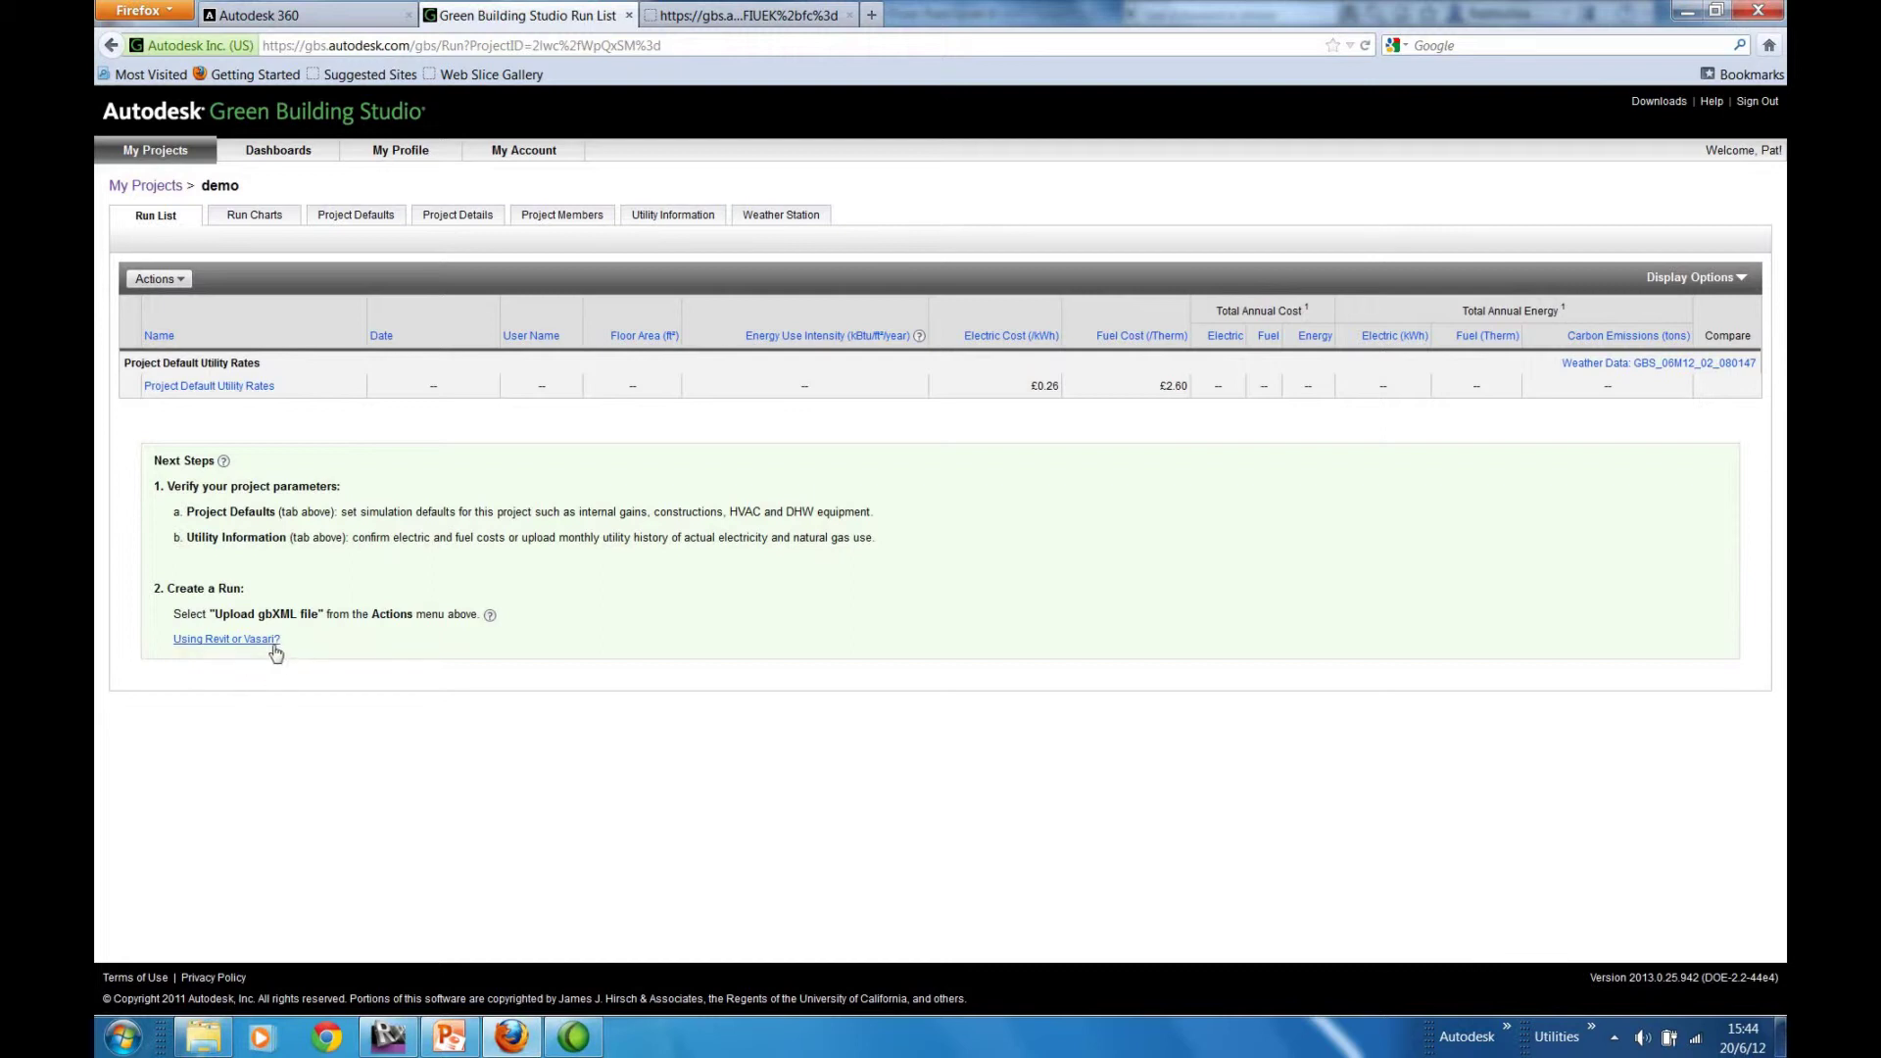
left_click(179, 282)
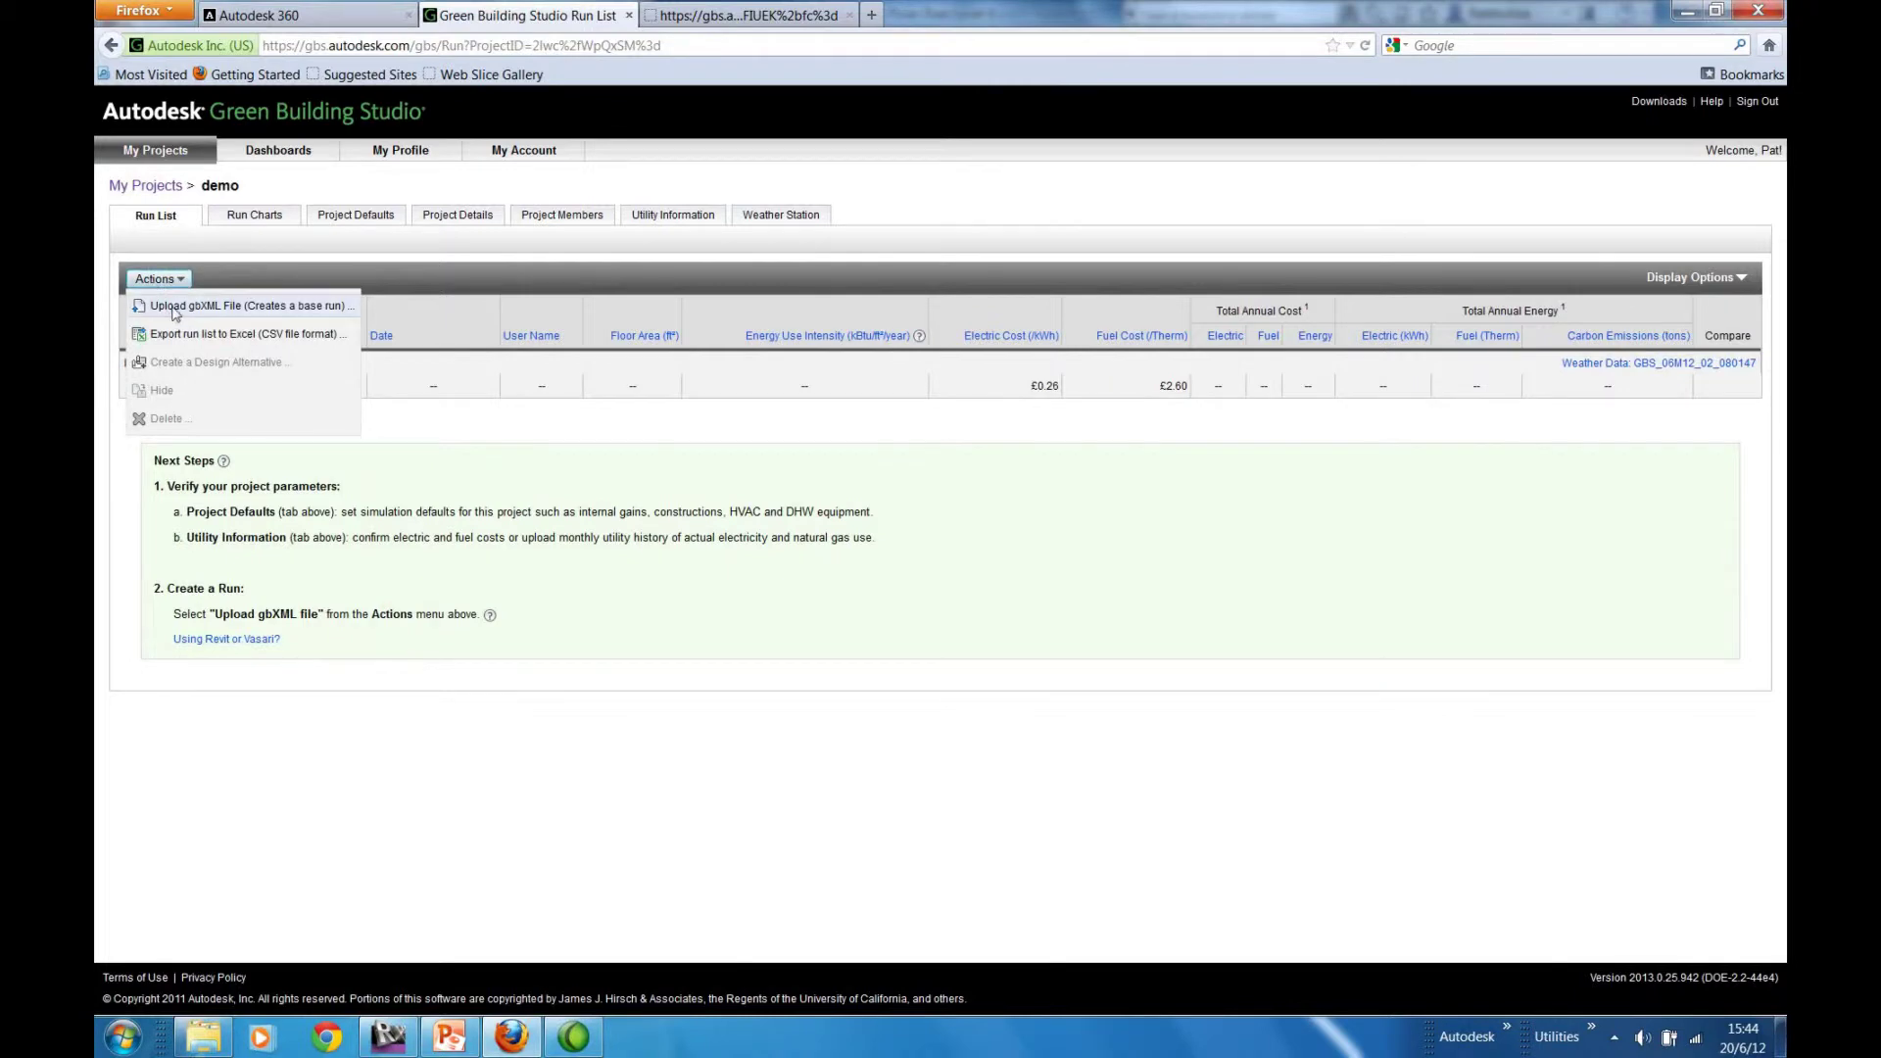
left_click(174, 307)
left_click(795, 495)
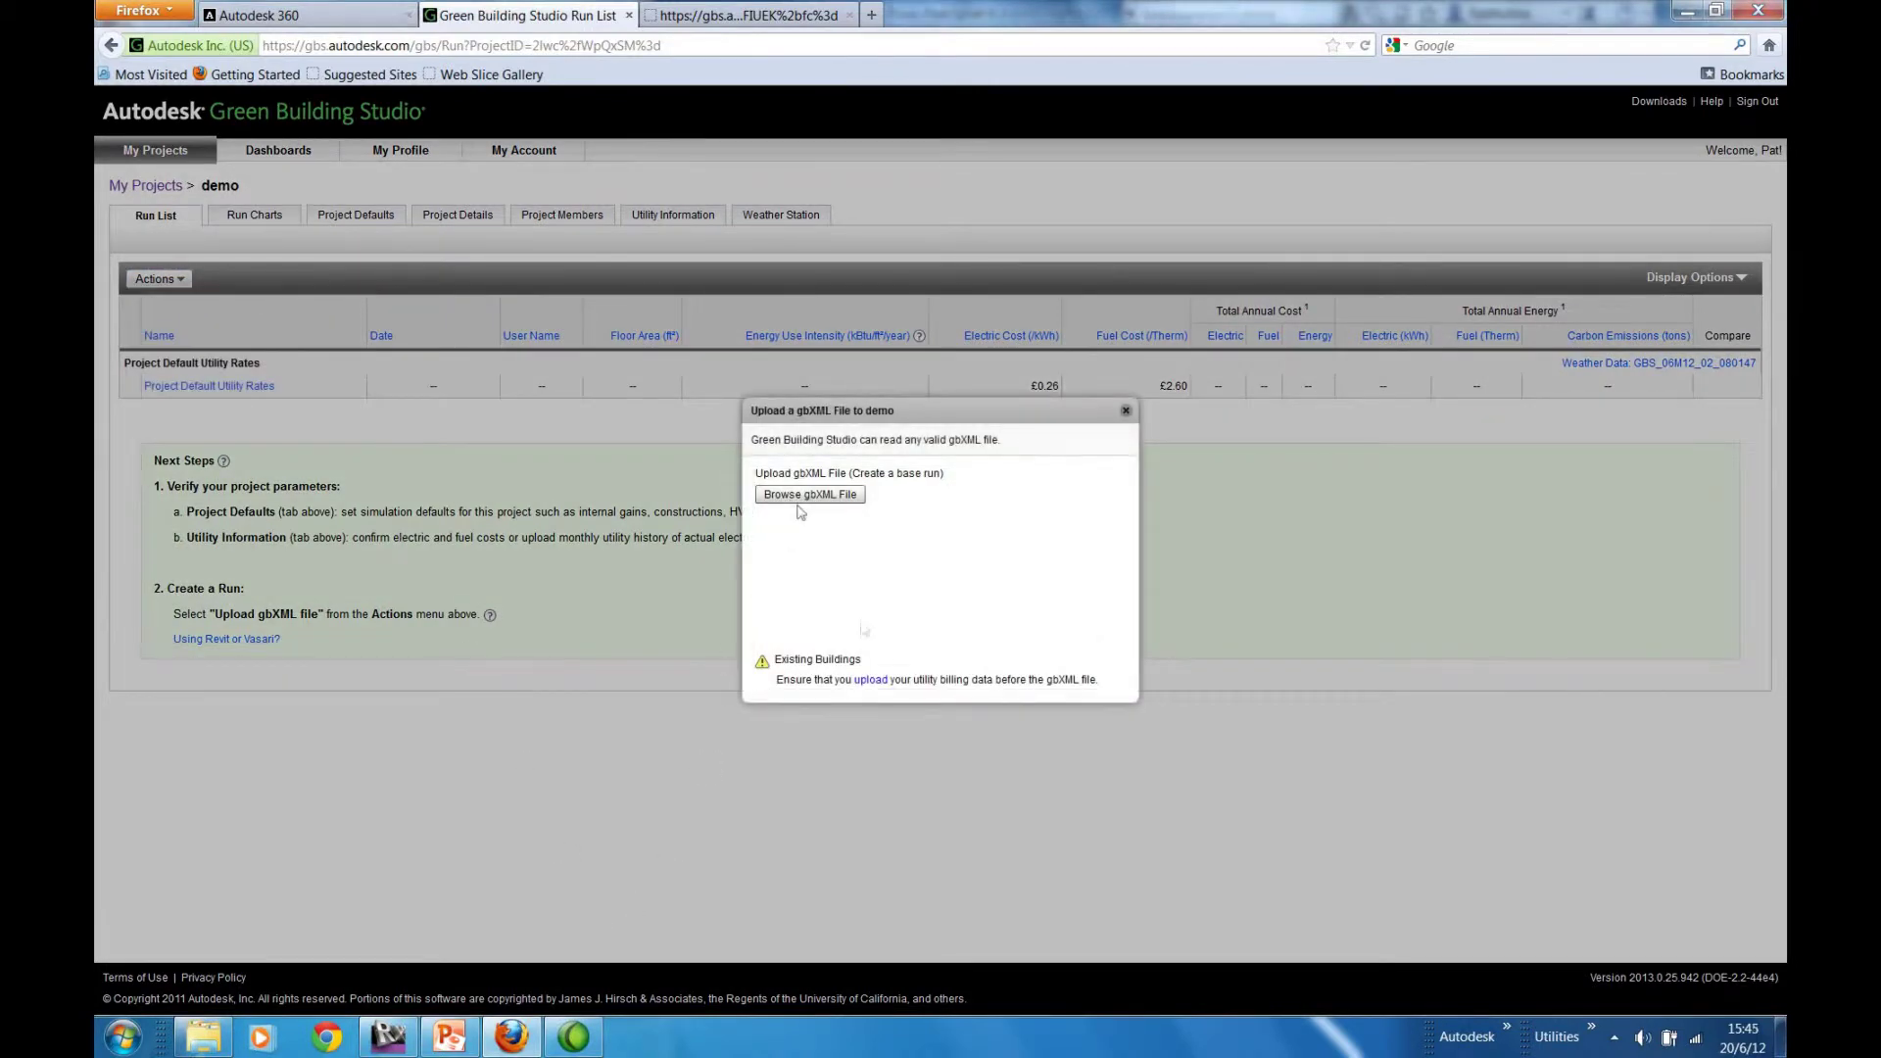
left_click_drag(742, 164, 743, 292)
left_click(316, 254)
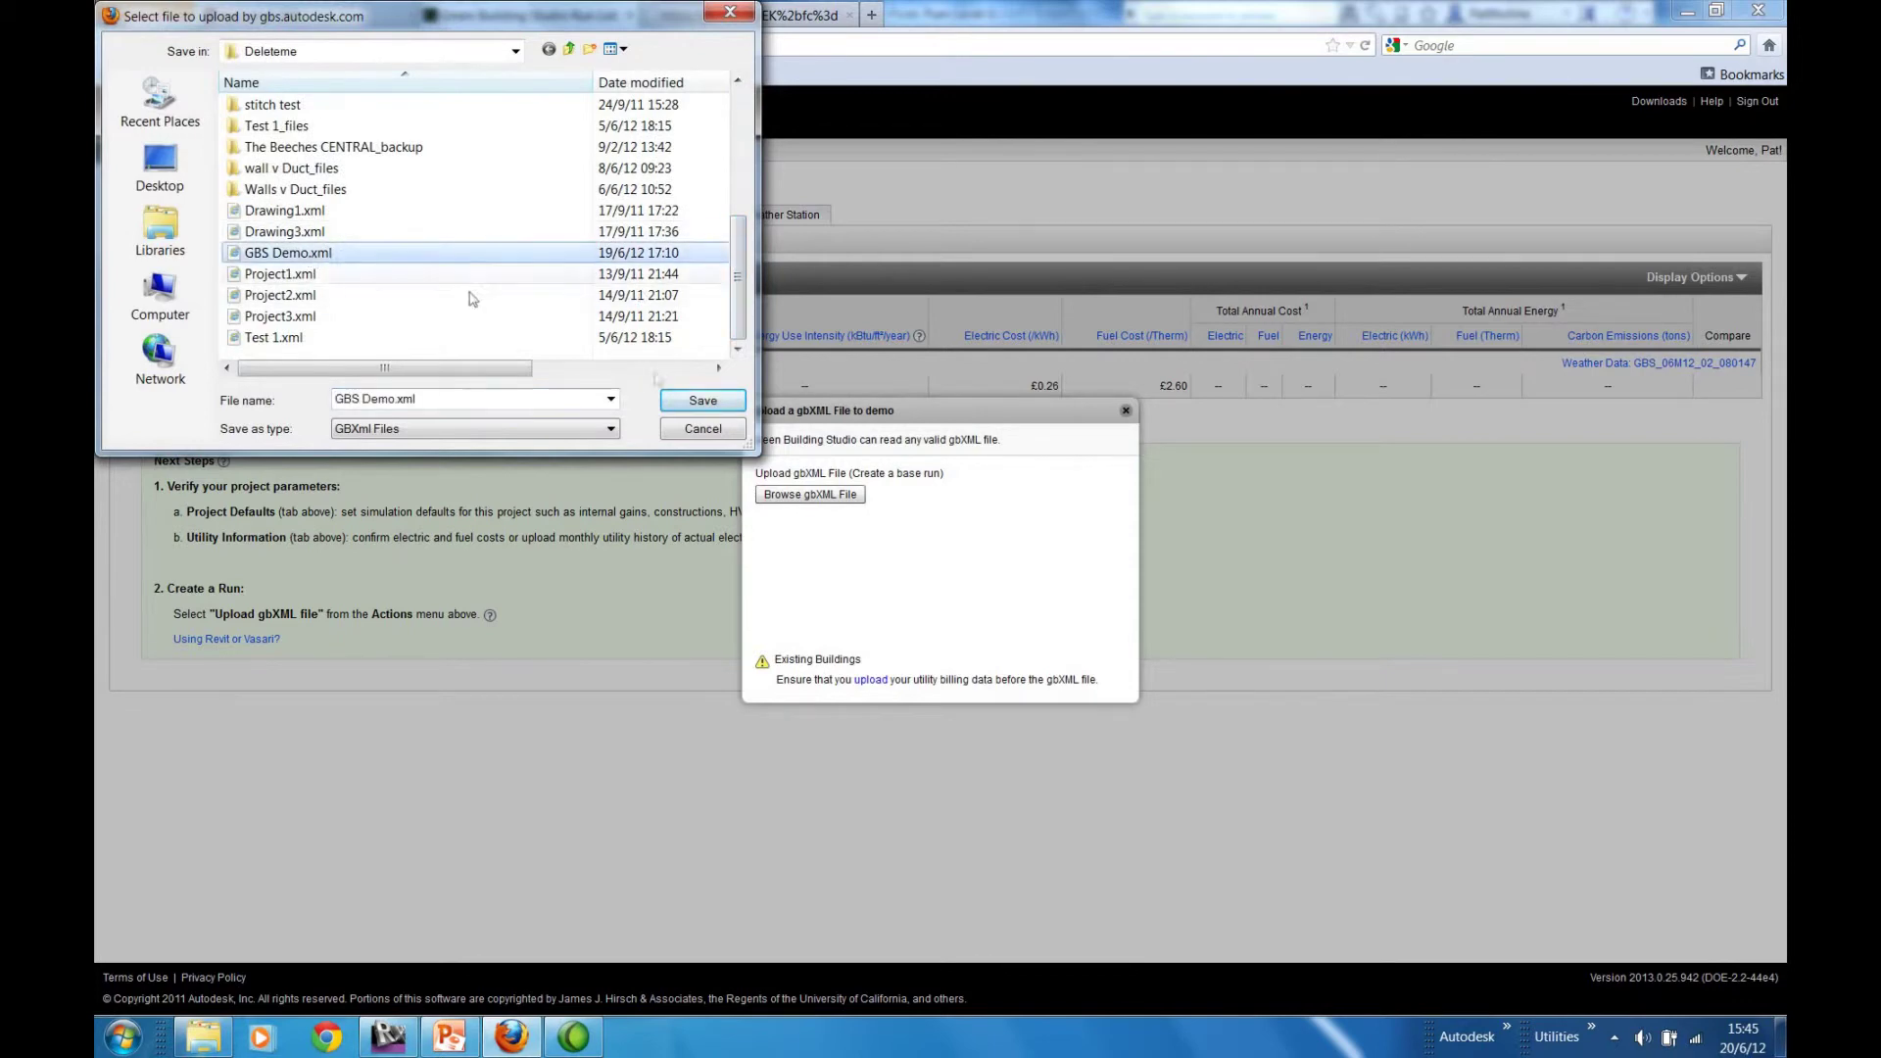
left_click(702, 401)
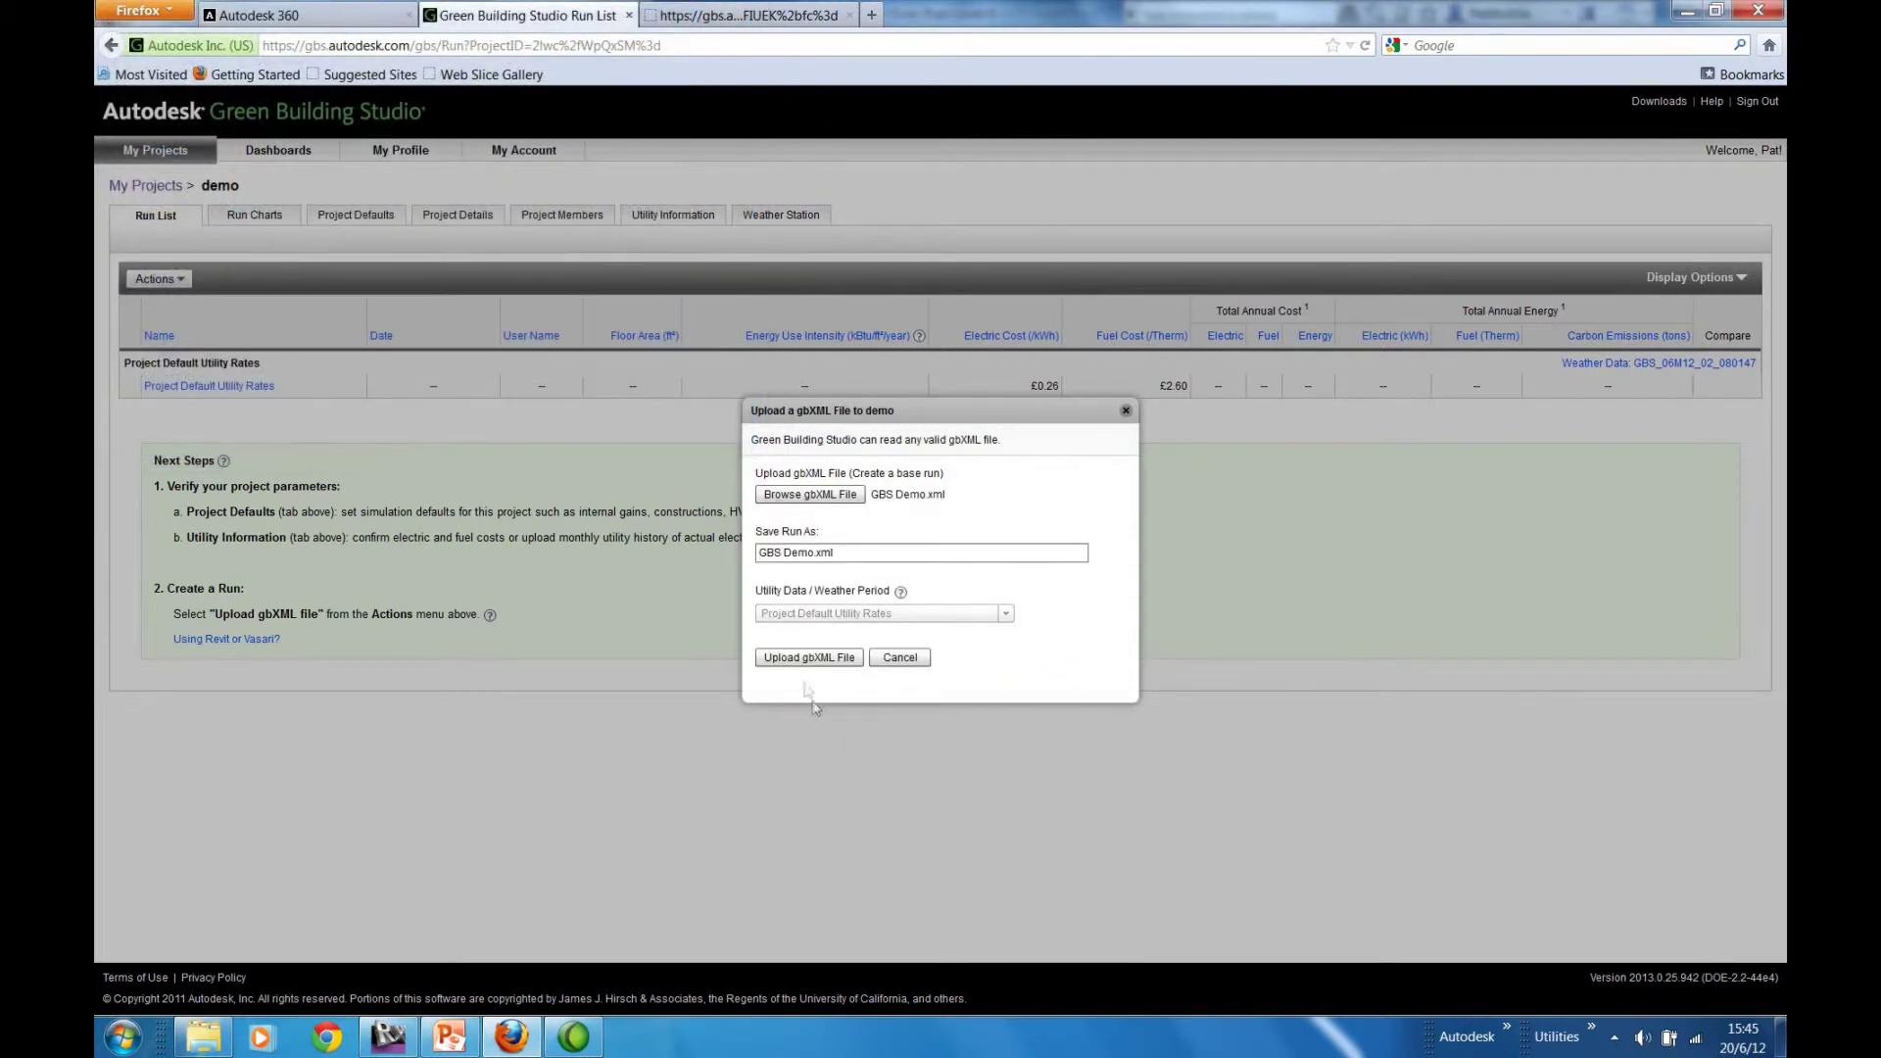
Step: Upload GBS Demo.xml, producing a base run with EUI 275.2, £7,967 cost and 18.2 tons carbon
left_click(809, 657)
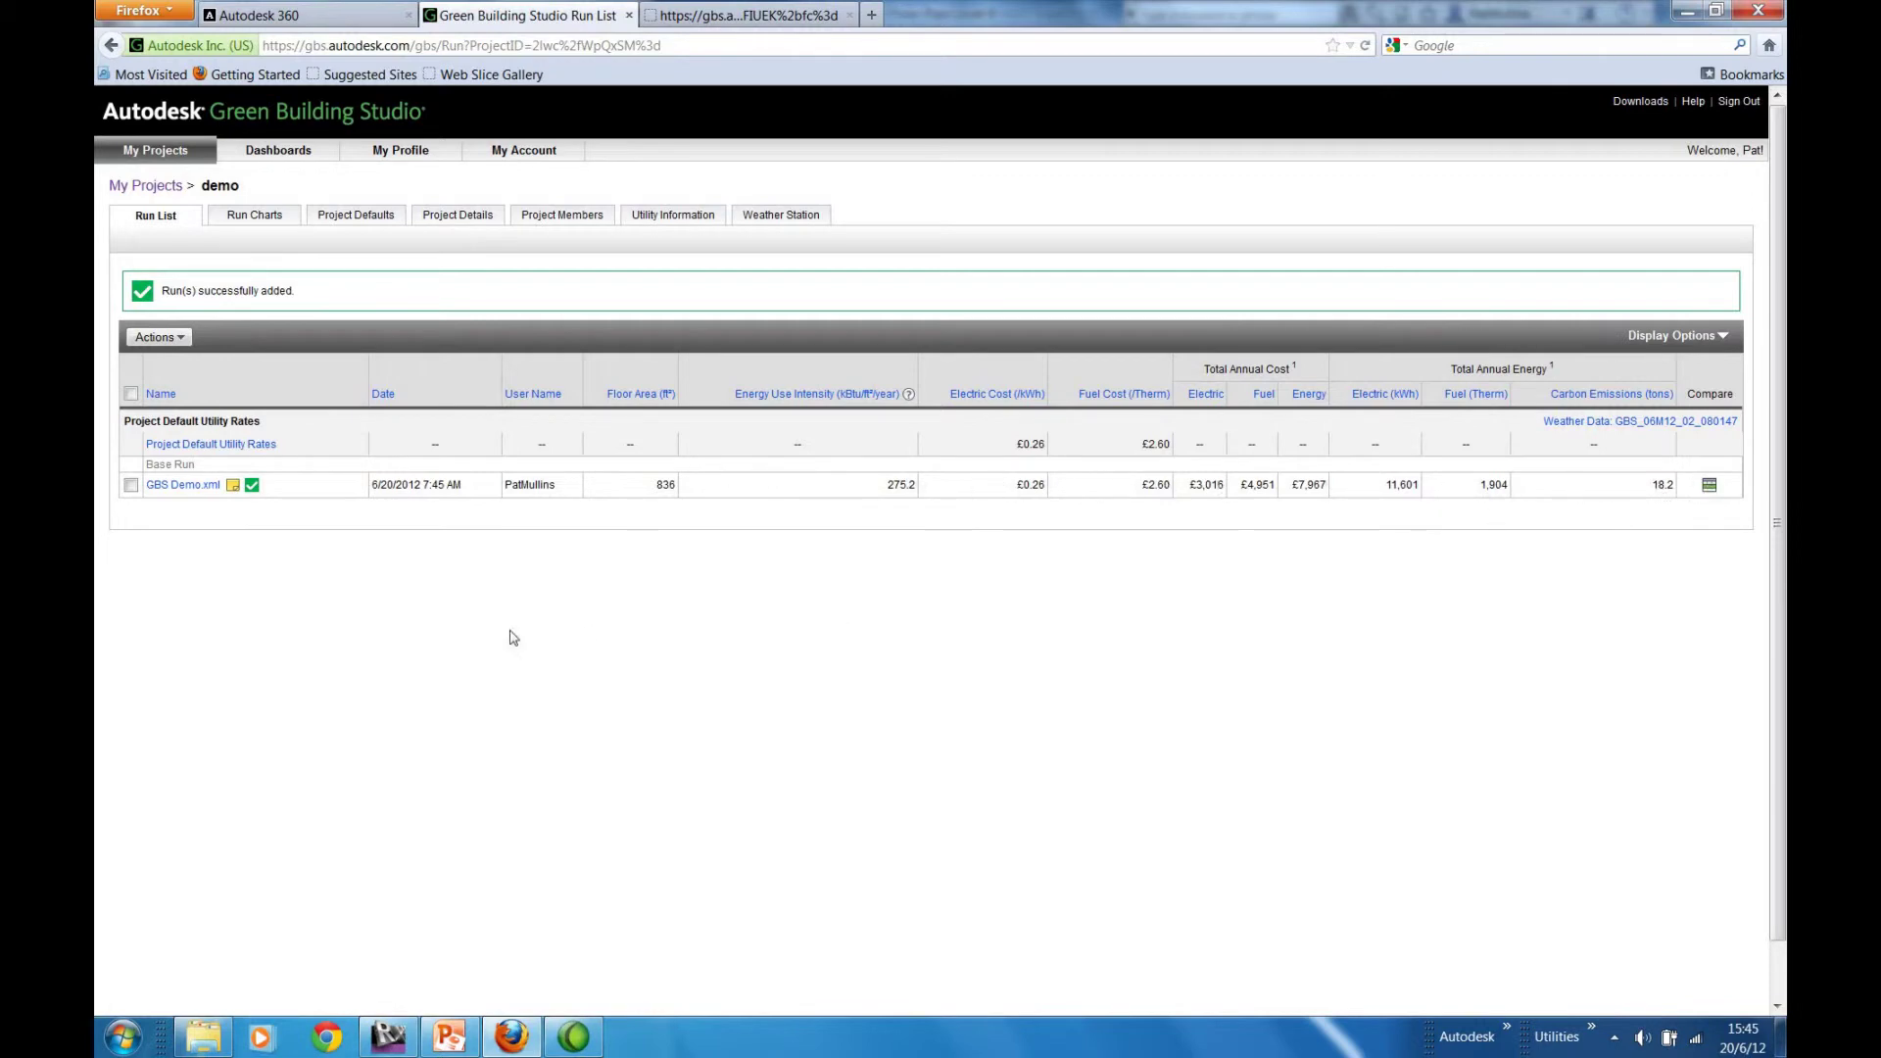
Step: Review the GBS Demo.xml run's water usage and photovoltaic results: 24,365 kWh, £6,334.89 savings, 28-year payback
left_click(184, 487)
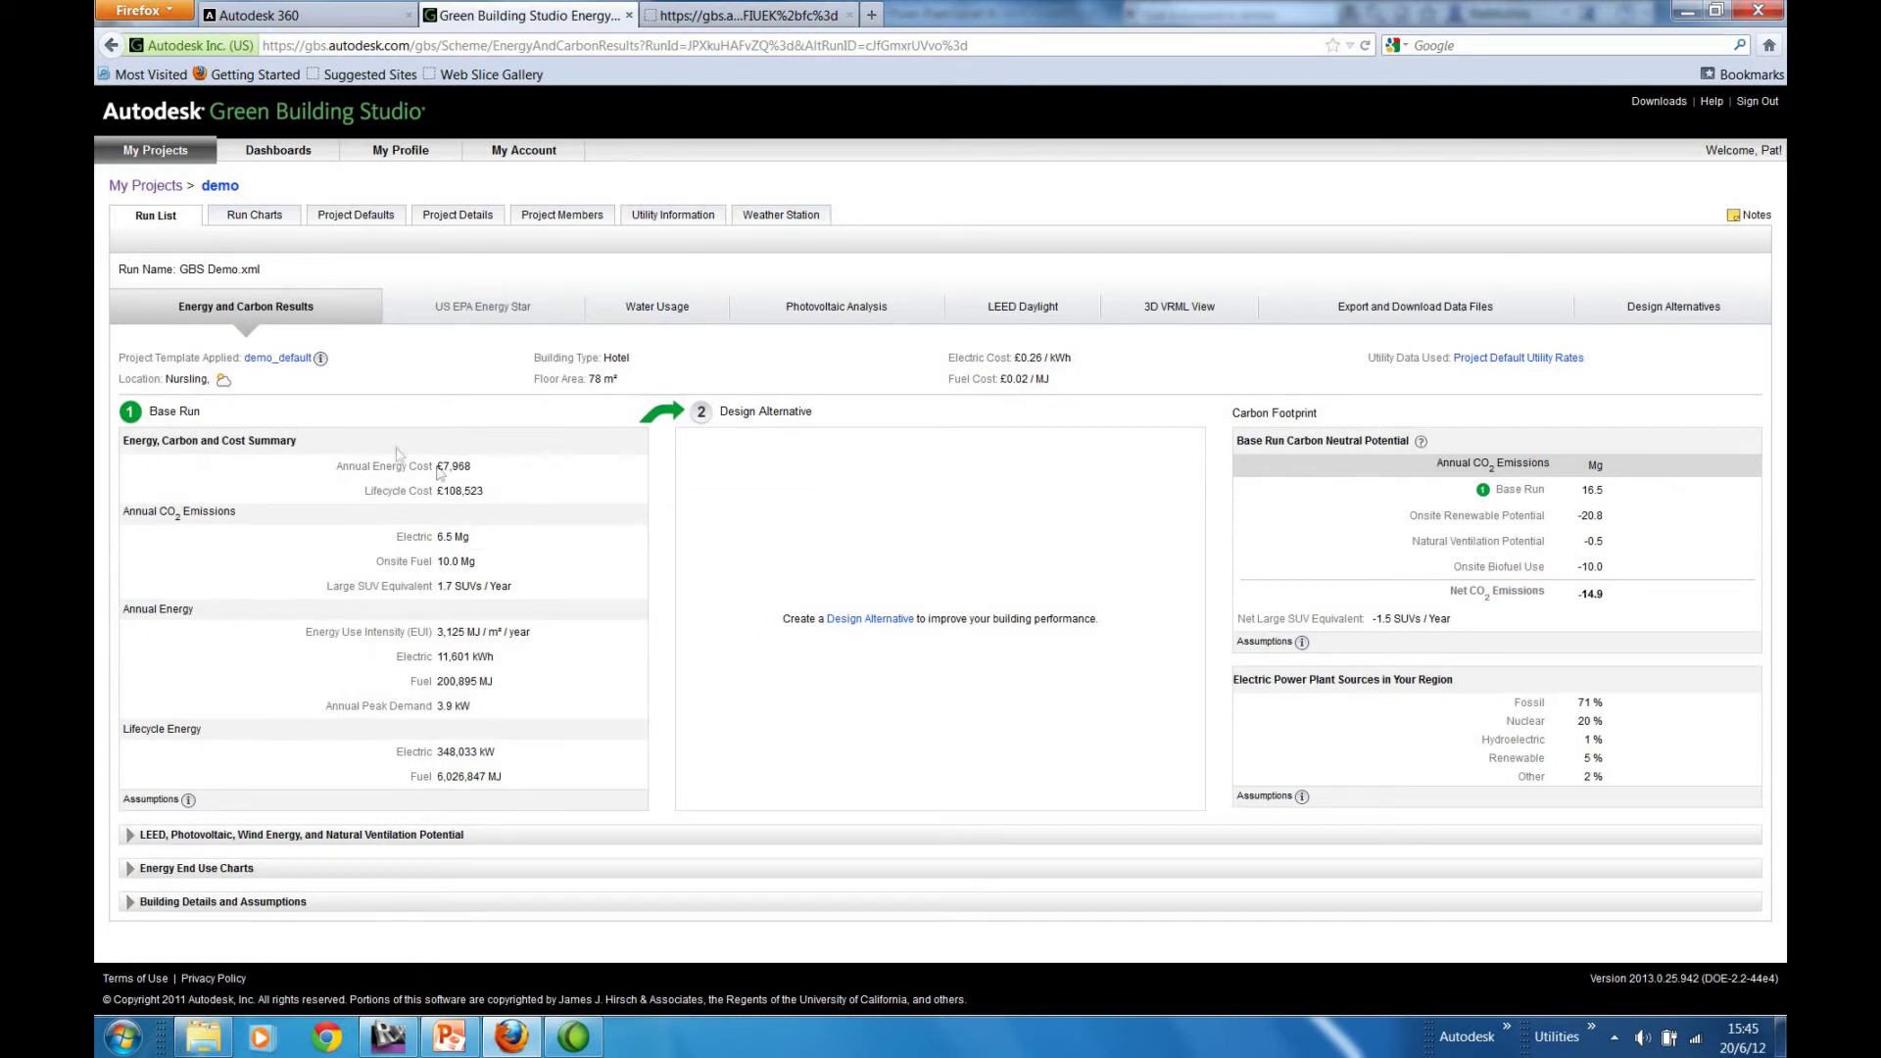
left_click(654, 308)
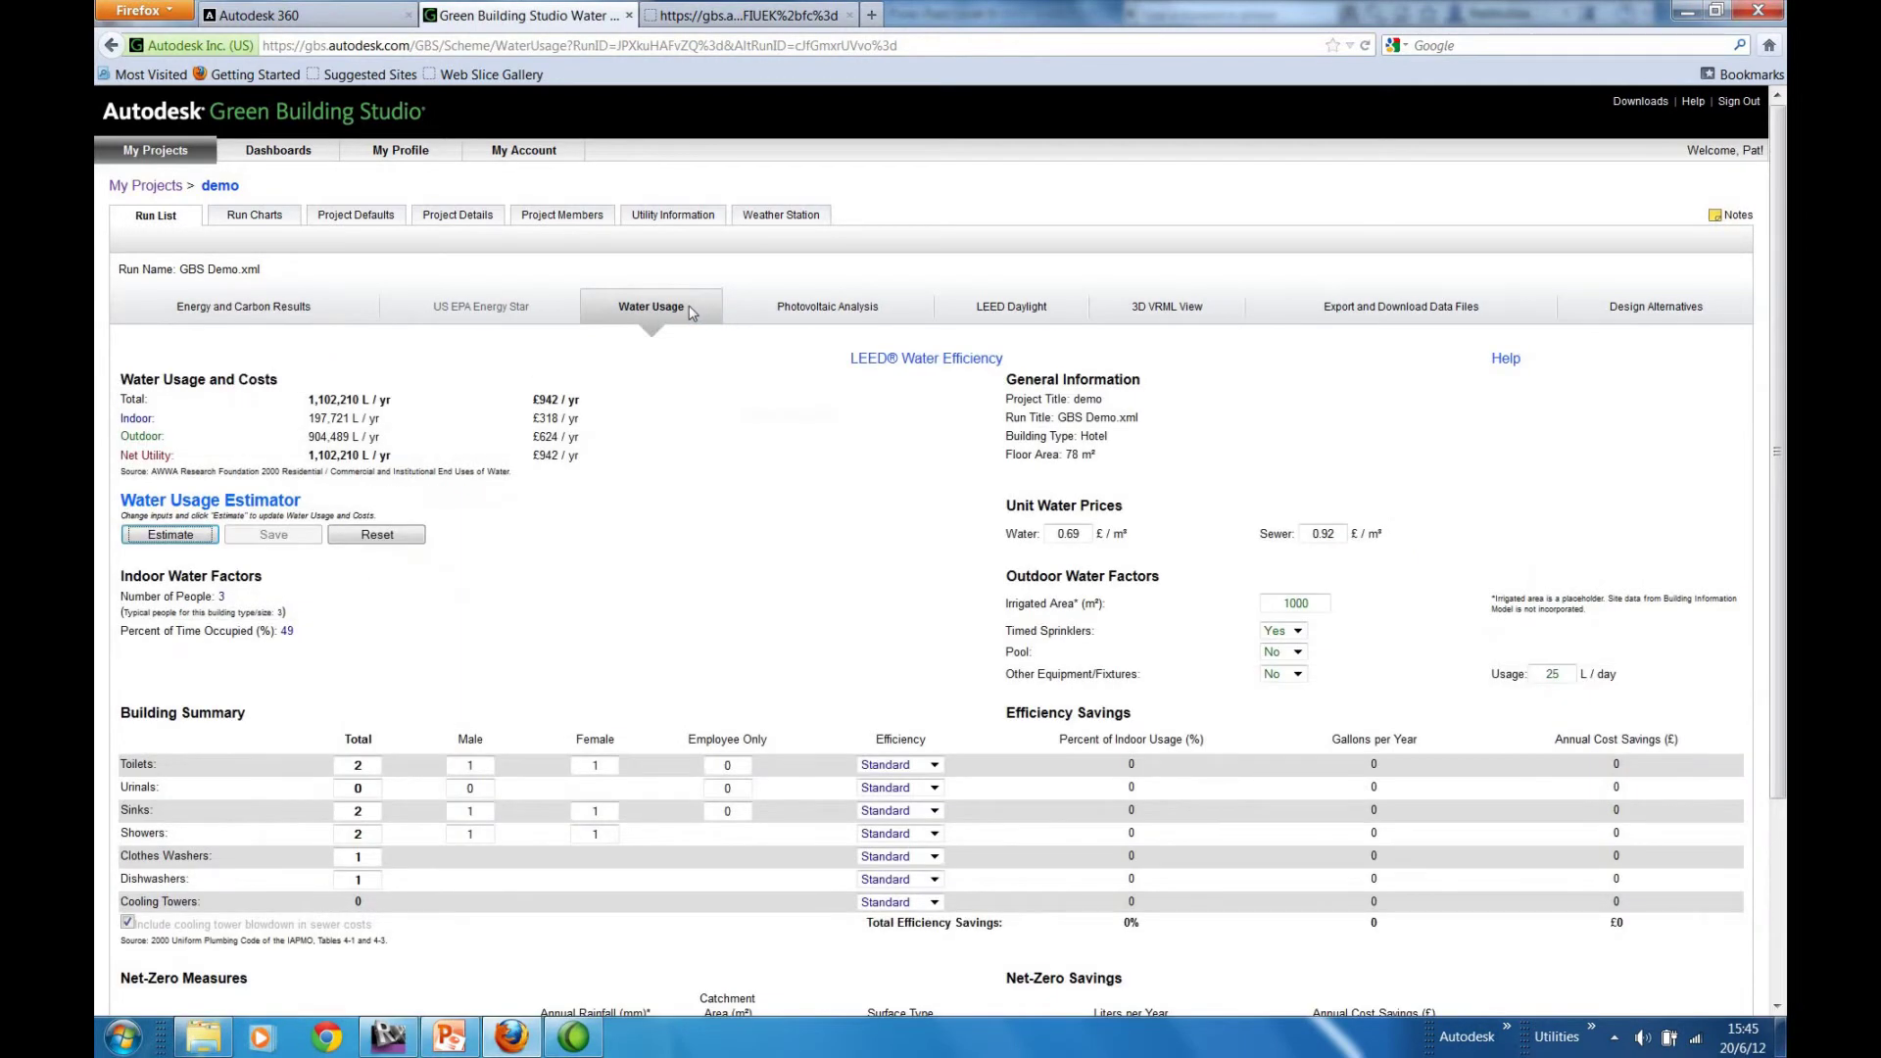
left_click(805, 316)
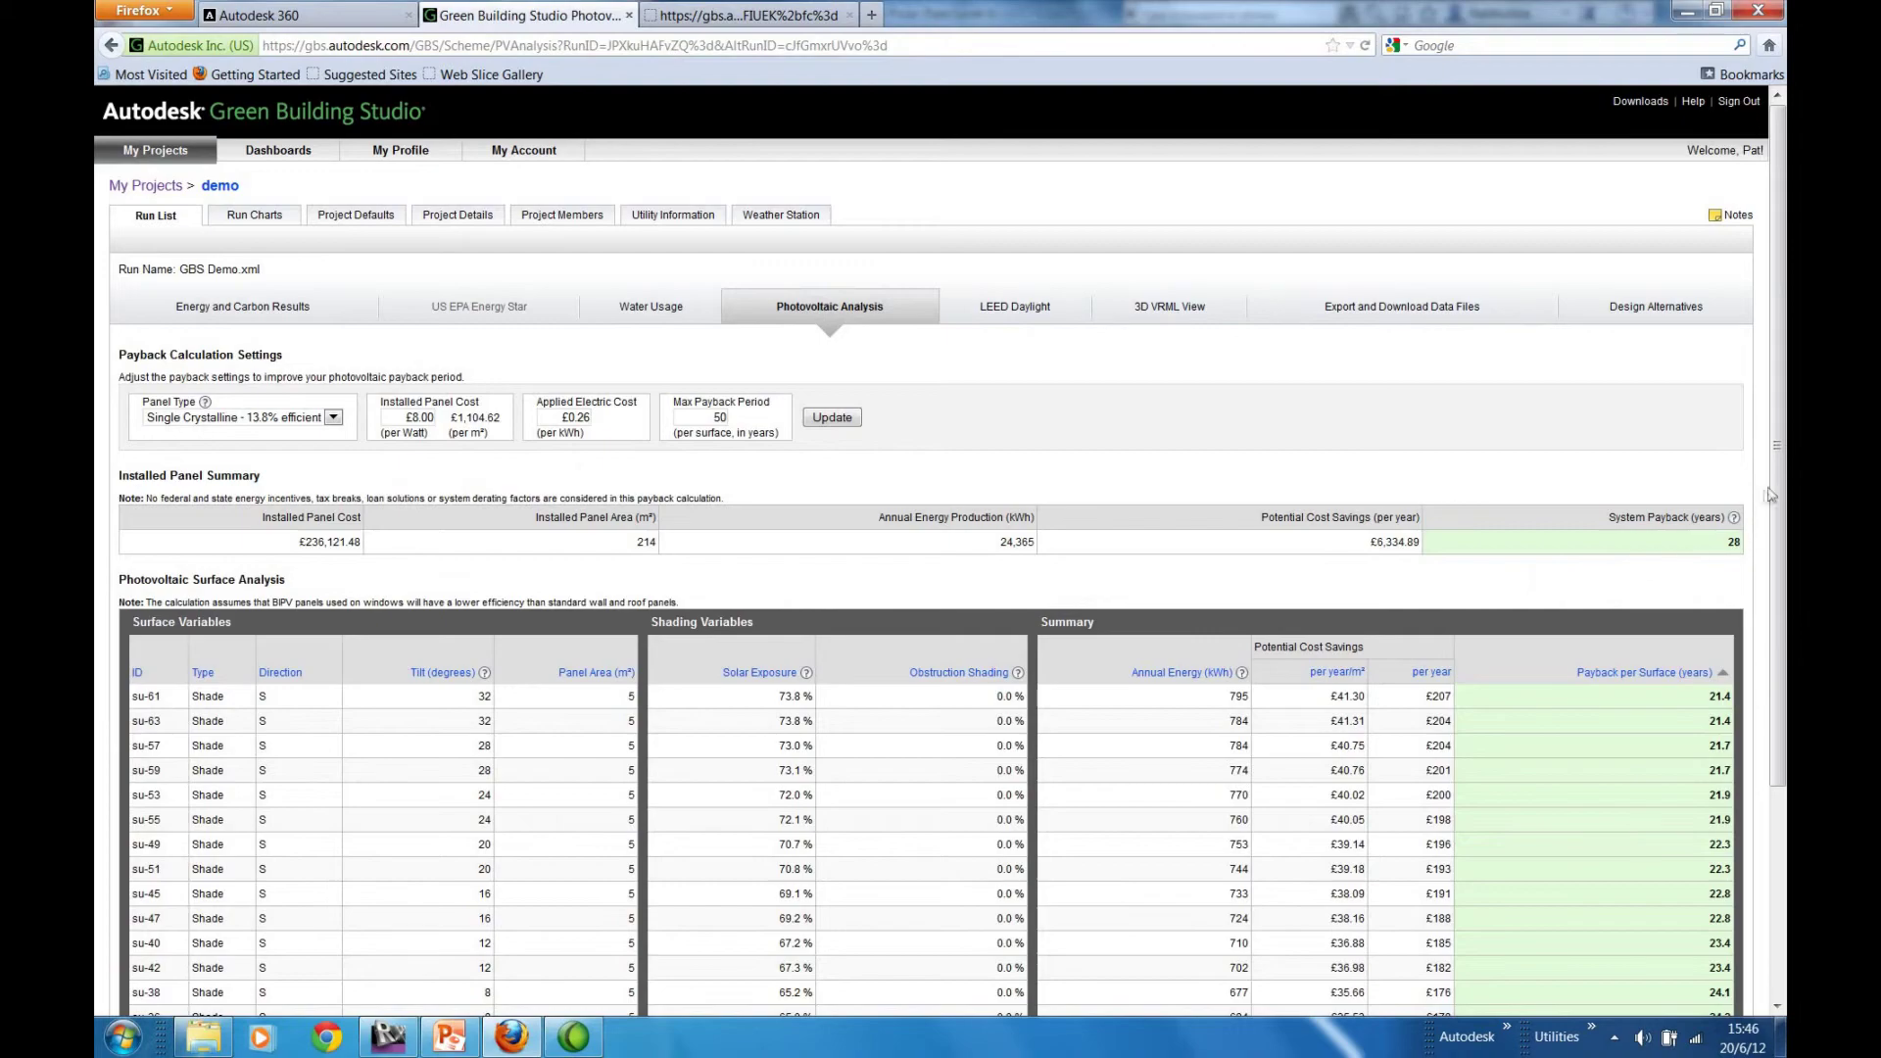
scroll(1775, 495, "down", 5)
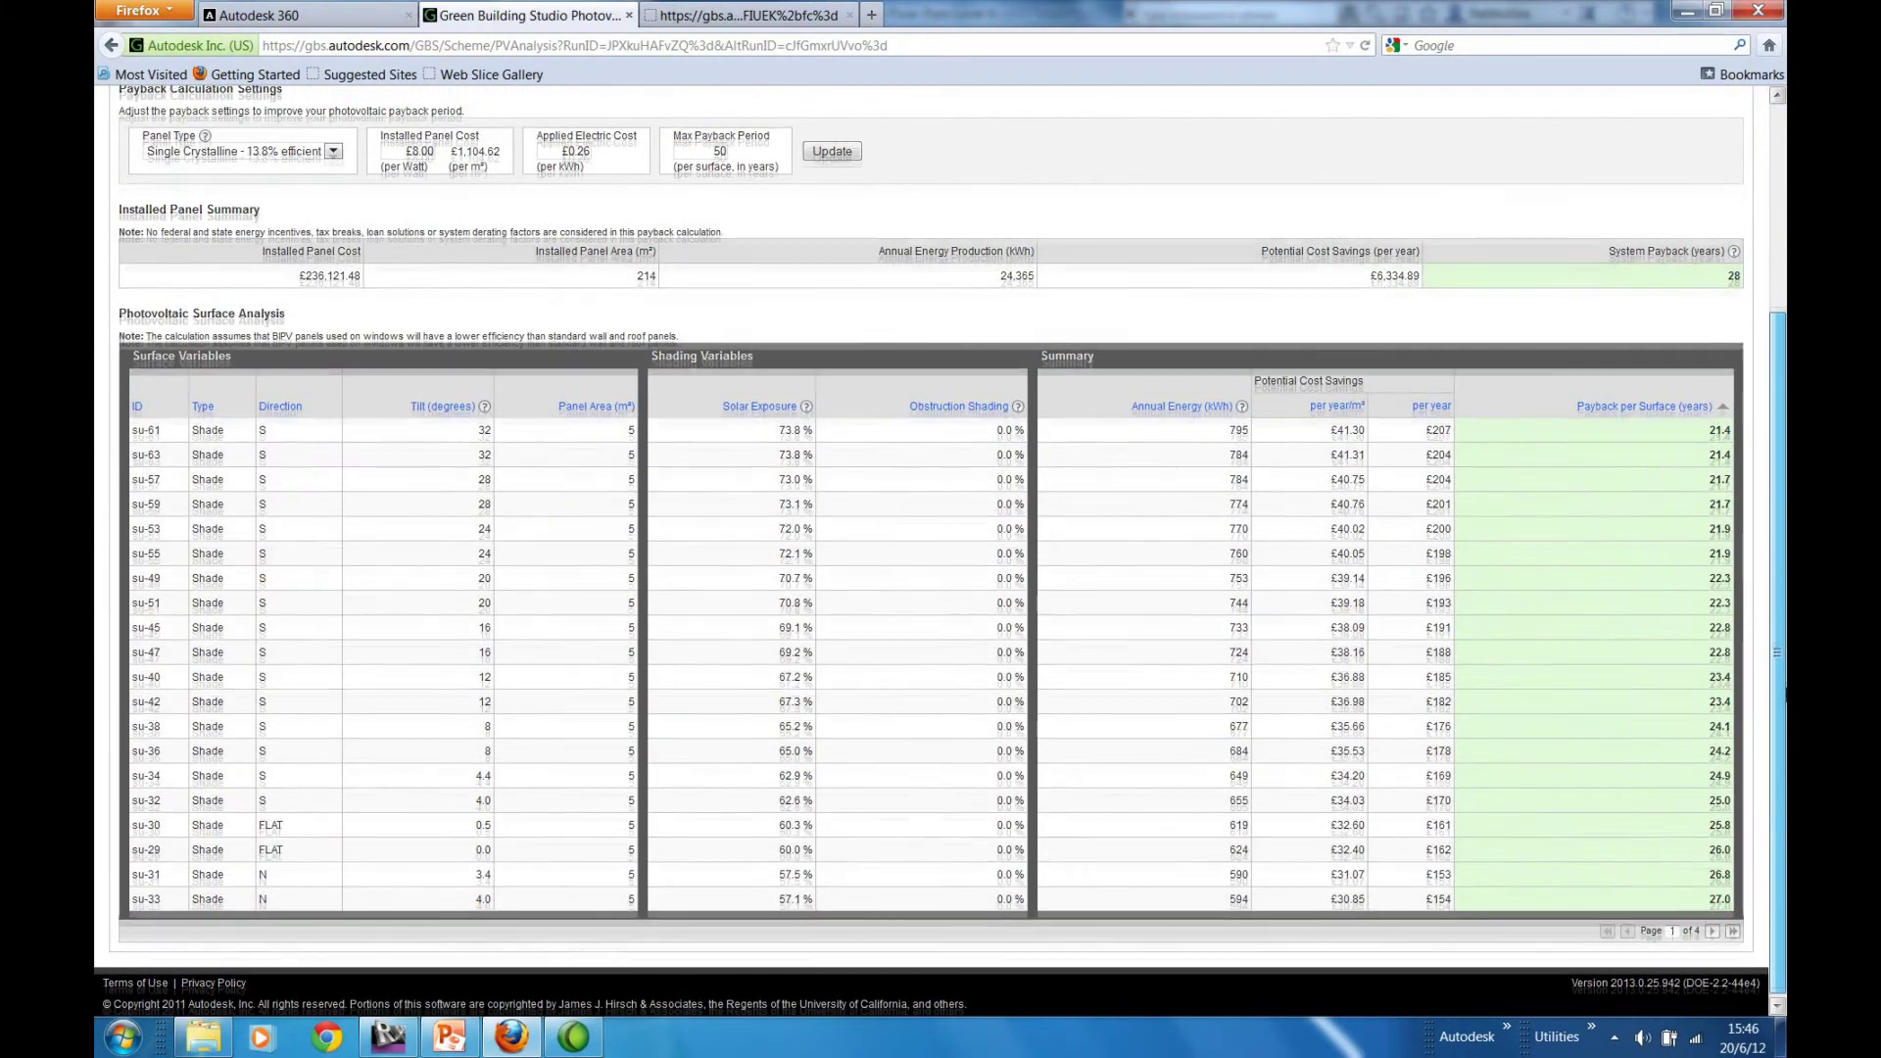
scroll(1785, 696, "up", 4)
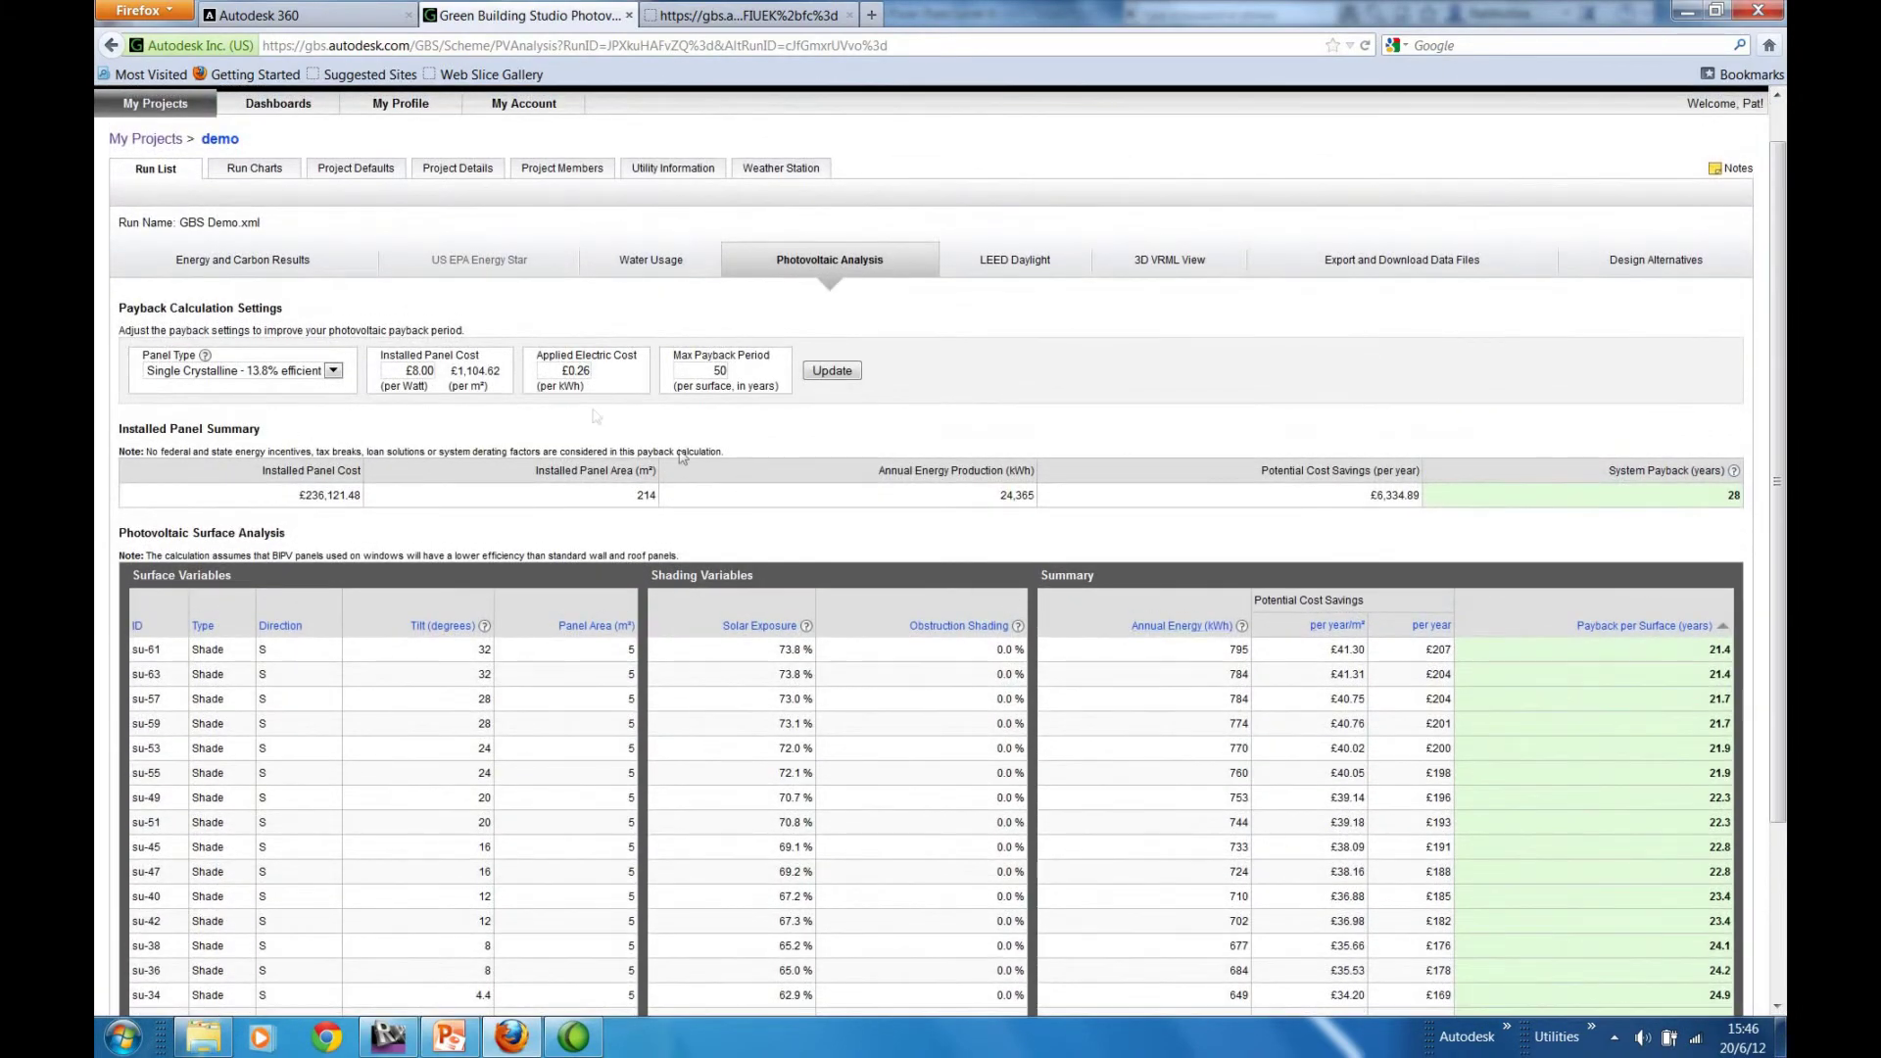